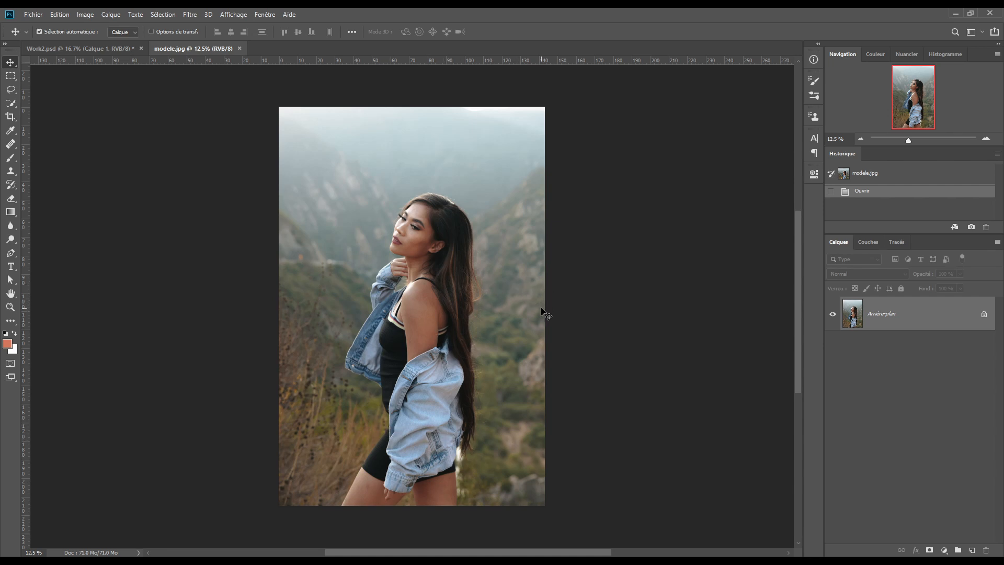
# Step: Duplicate the background layer and rename the copy modele
pyautogui.hotkey('ctrl', 'j')
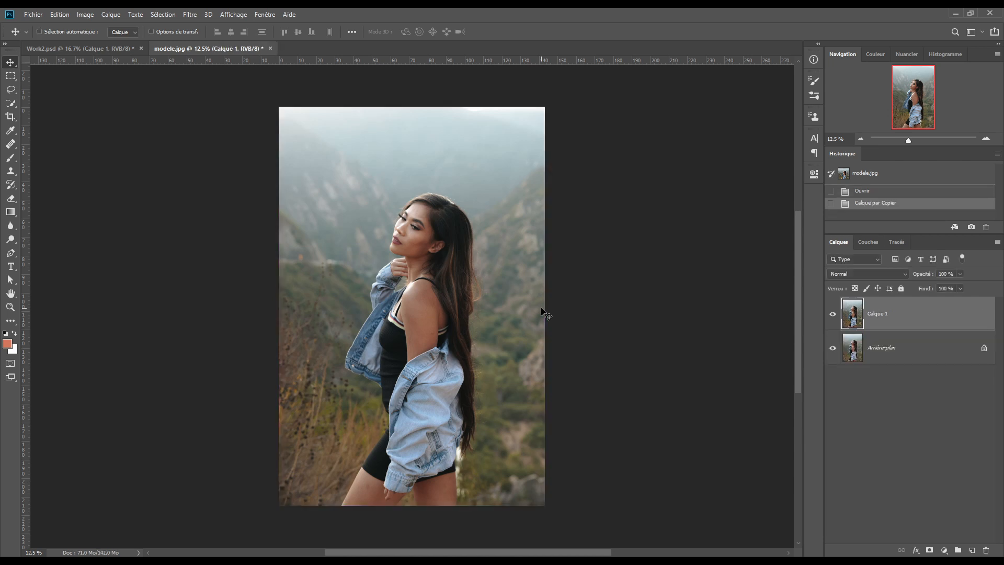
pyautogui.doubleClick(875, 314)
pyautogui.write('modele')
pyautogui.press('Return')
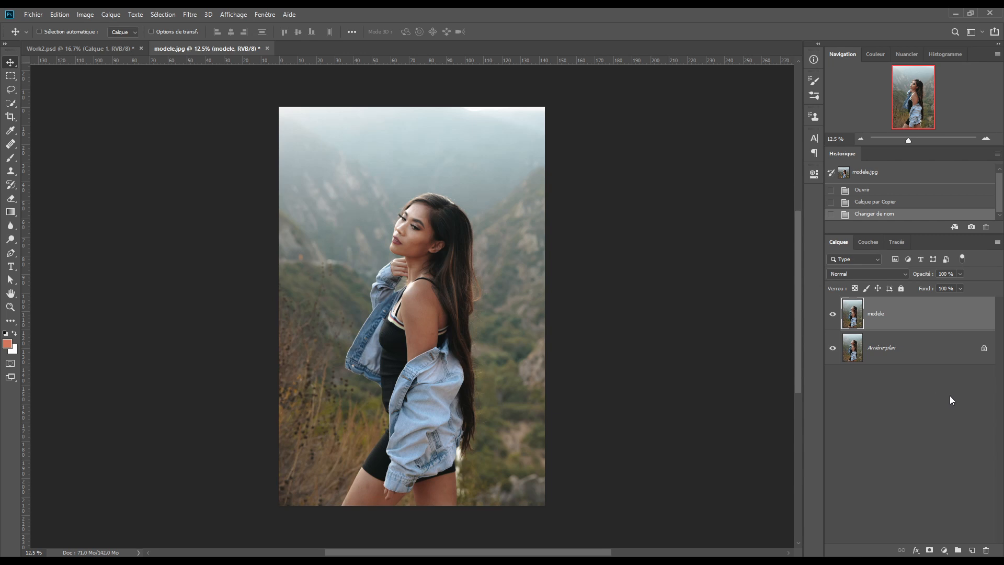
# Step: Convert the locked background to a regular layer and rename it AP
pyautogui.click(983, 348)
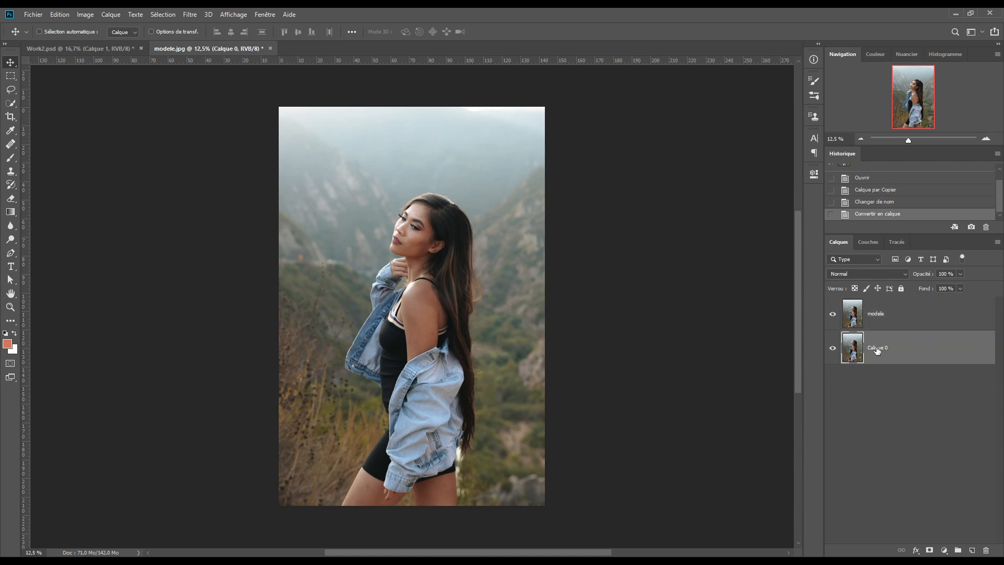
pyautogui.write('AP')
pyautogui.press('Return')
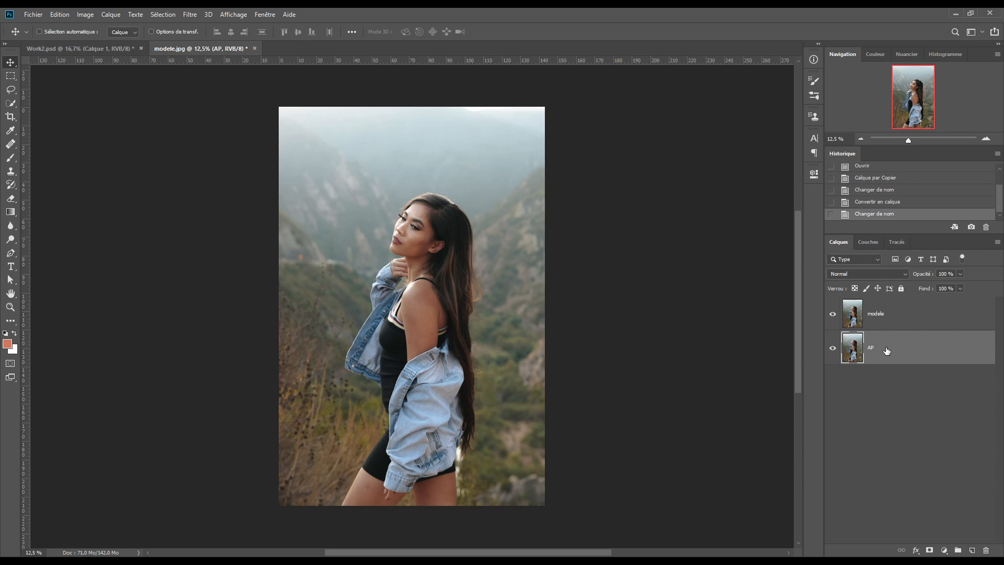
# Step: Hide the modele layer and lasso a loose selection all around the woman on the AP layer
pyautogui.click(832, 314)
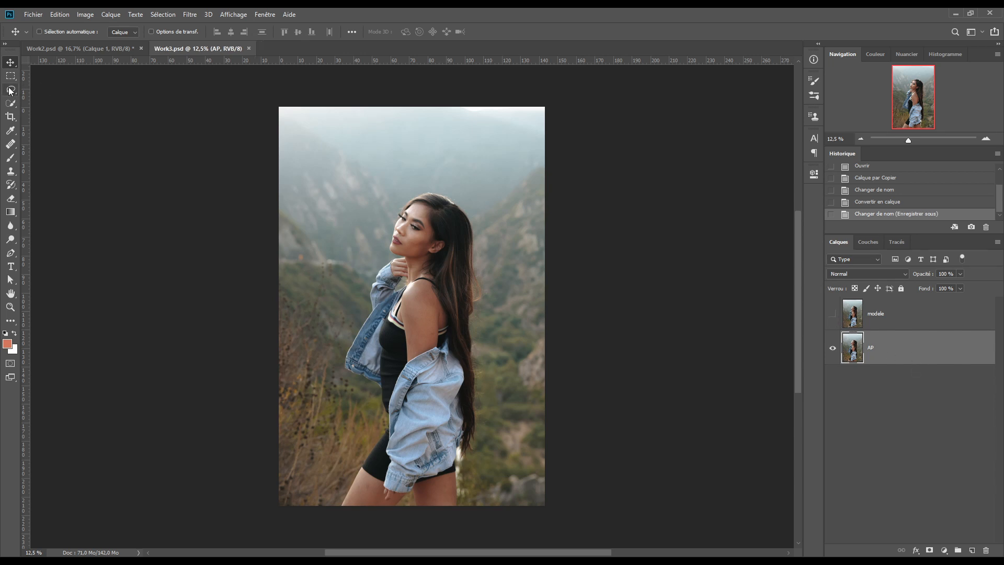
pyautogui.click(10, 91)
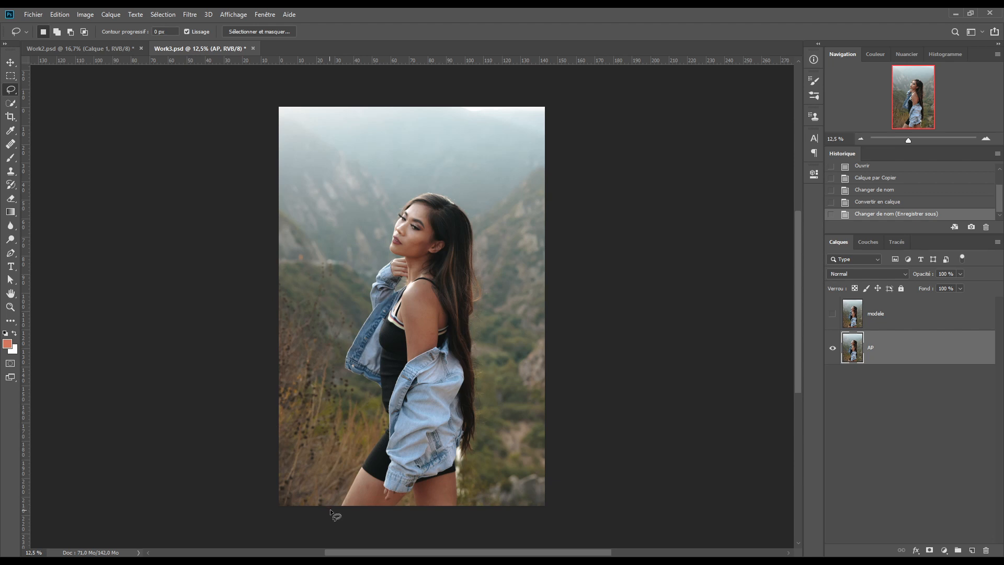
pyautogui.moveTo(335, 506); pyautogui.dragTo(359, 461)
pyautogui.moveTo(380, 429); pyautogui.dragTo(381, 416)
pyautogui.moveTo(360, 320); pyautogui.dragTo(383, 261)
pyautogui.moveTo(418, 190)
pyautogui.mouseDown()
pyautogui.moveTo(449, 186)
pyautogui.moveTo(478, 211)
pyautogui.moveTo(487, 429)
pyautogui.moveTo(465, 516)
pyautogui.mouseUp()
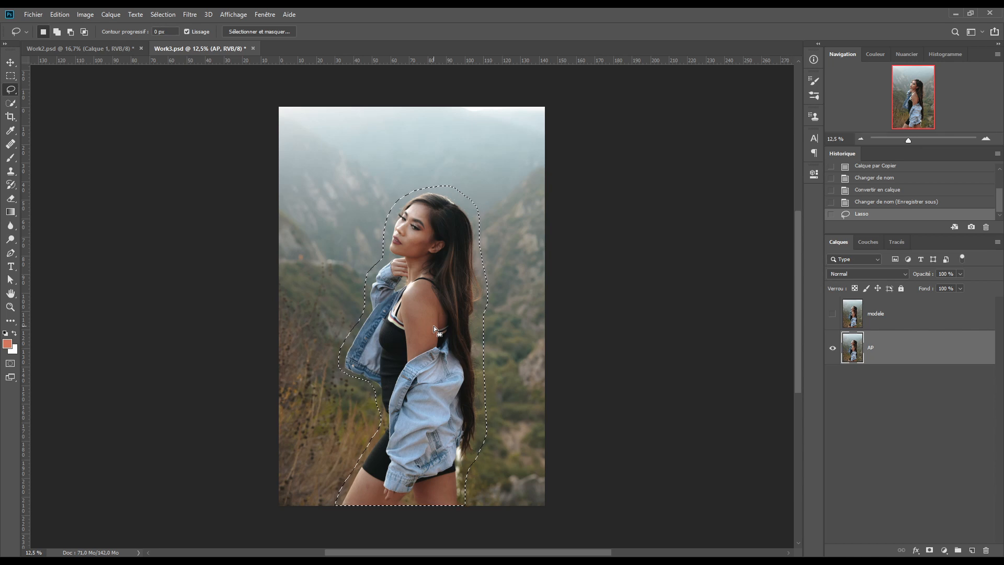
# Step: Fill the selected area on the AP layer with Contenu pris en compte, keeping Adaptation des couleurs on, and deselect
pyautogui.click(60, 14)
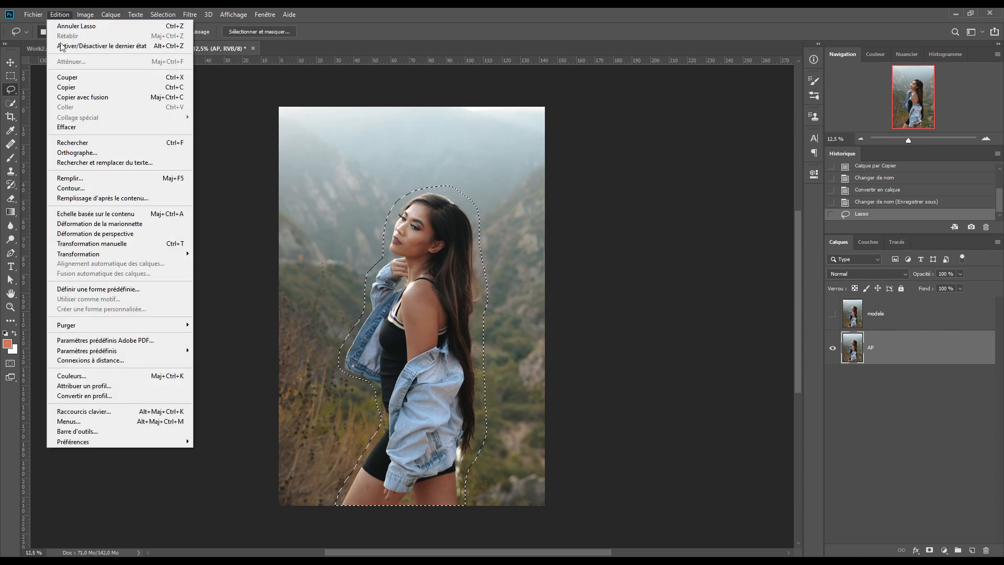
pyautogui.click(76, 178)
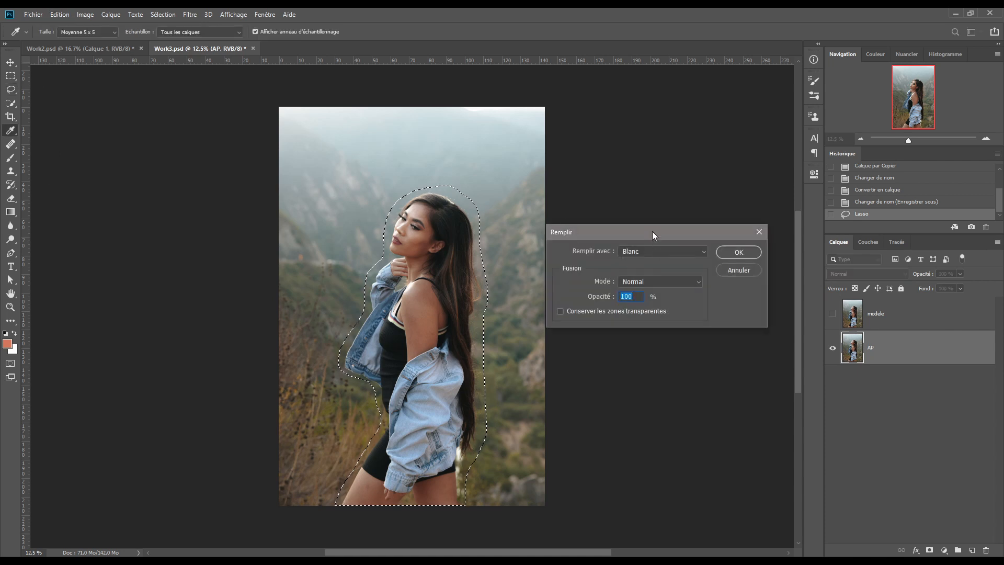
pyautogui.moveTo(652, 231); pyautogui.dragTo(591, 176)
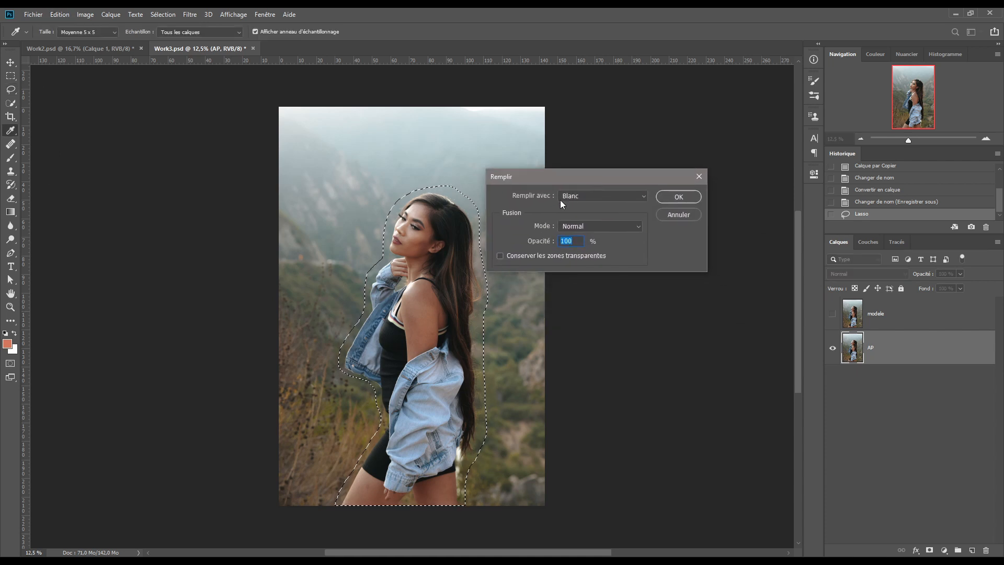
pyautogui.click(643, 196)
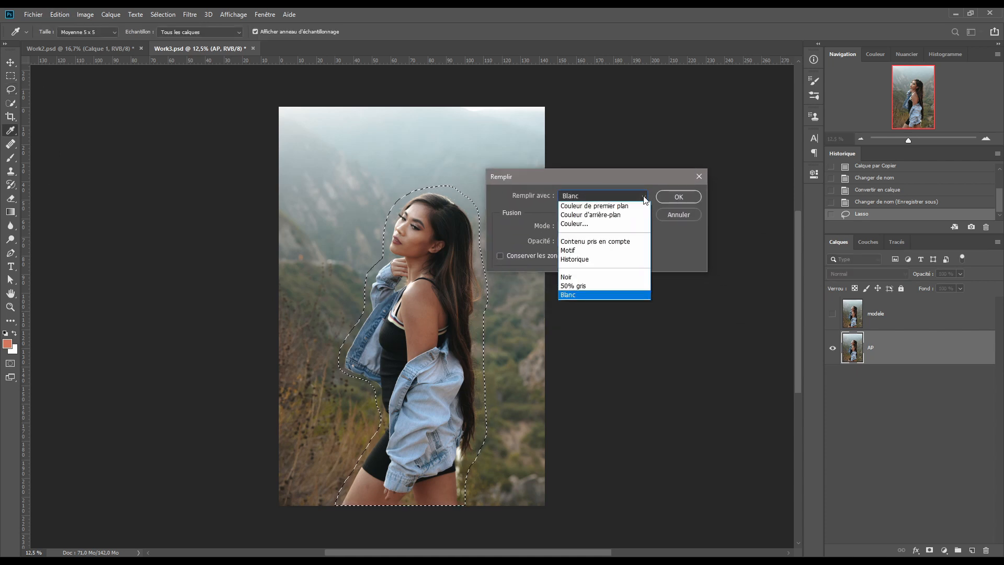
pyautogui.click(596, 242)
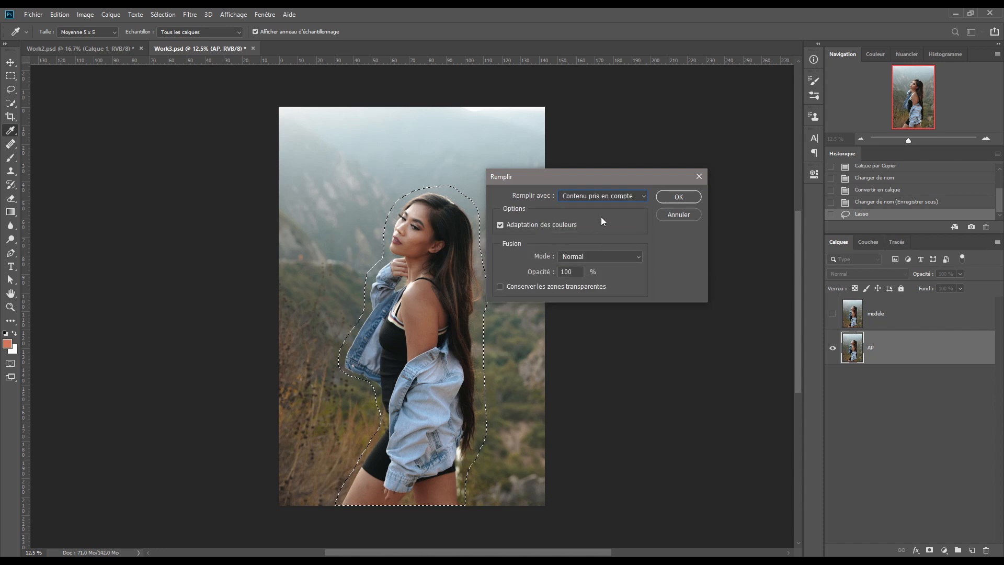
pyautogui.click(677, 197)
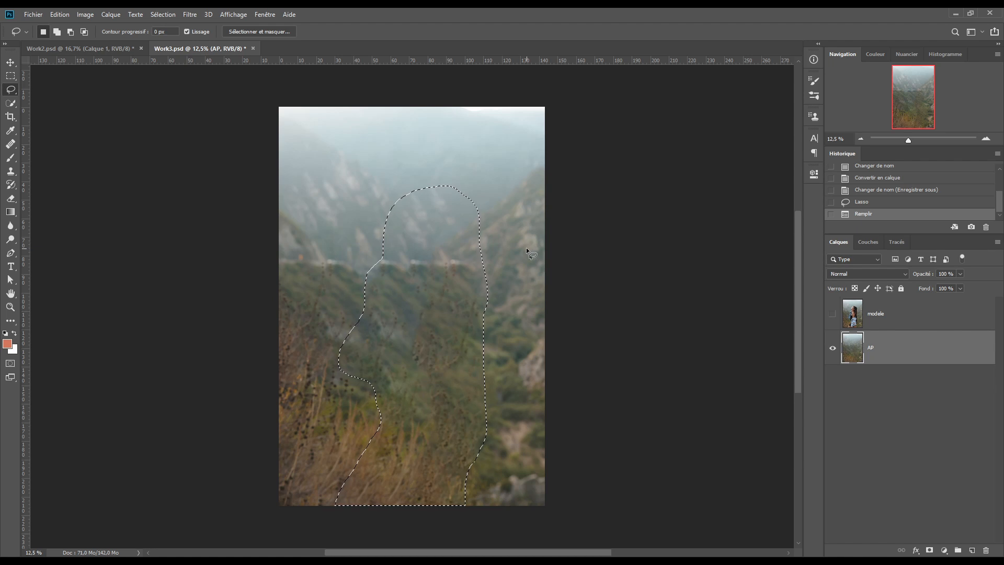
pyautogui.hotkey('ctrl', 'd')
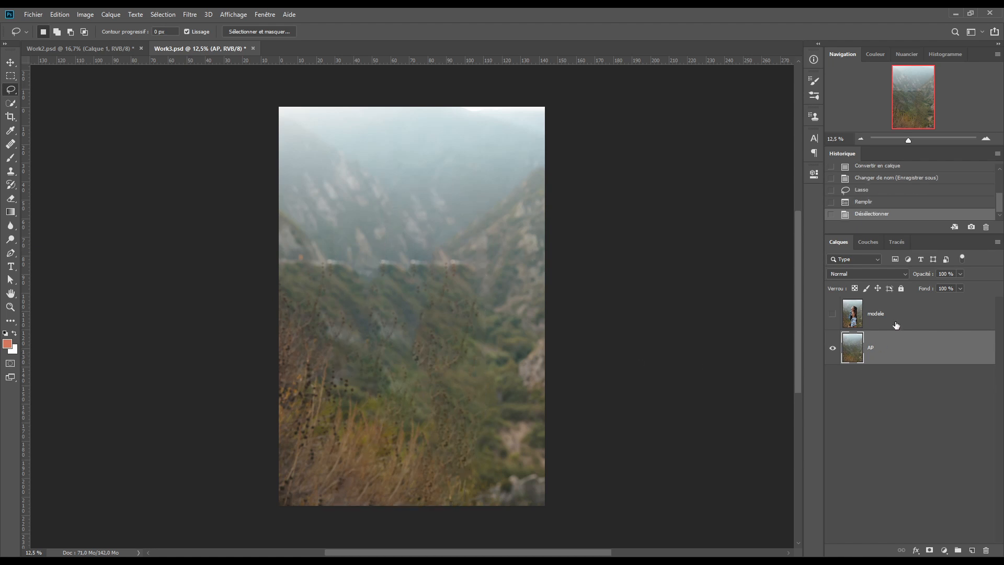
# Step: Hide the AP layer, and select and show the modele layer
pyautogui.click(831, 349)
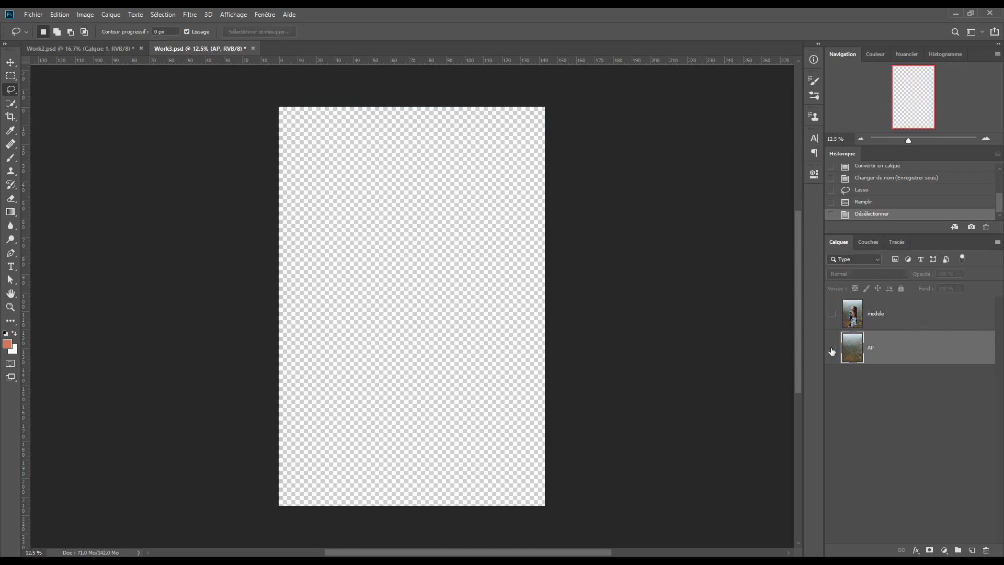
pyautogui.click(896, 315)
pyautogui.click(832, 314)
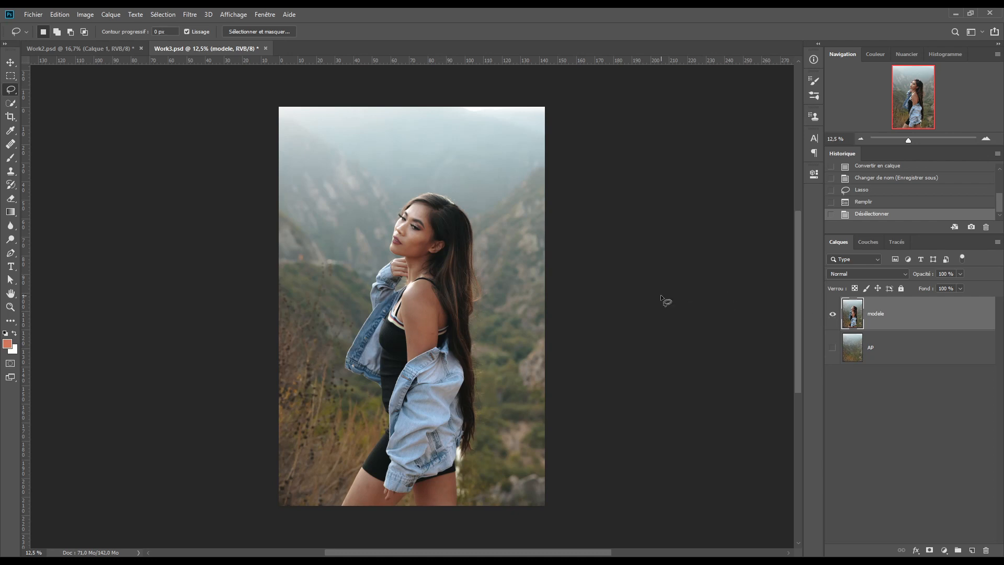
# Step: Select the woman's head, hair, upper body and jacket with the Quick Selection tool, using a brush size of 100
pyautogui.click(11, 104)
pyautogui.rightClick(9, 103)
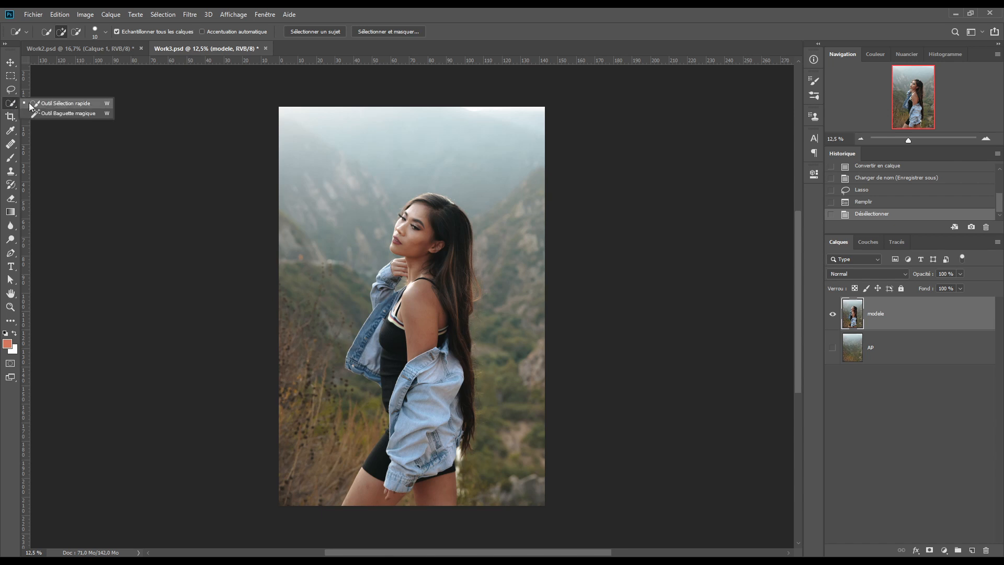
pyautogui.click(53, 103)
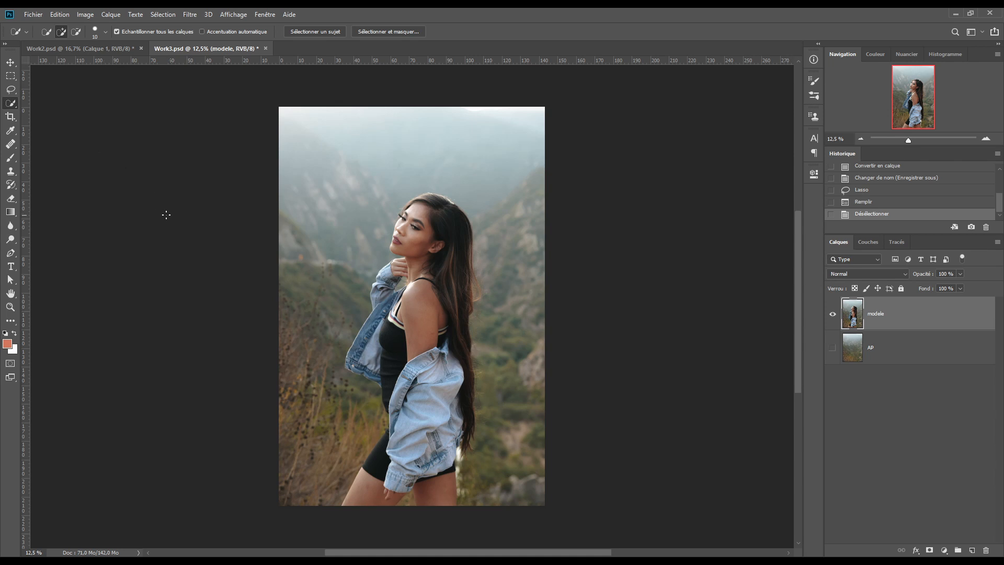
pyautogui.keyDown('ctrl'); pyautogui.click(405, 238); pyautogui.keyUp('ctrl')
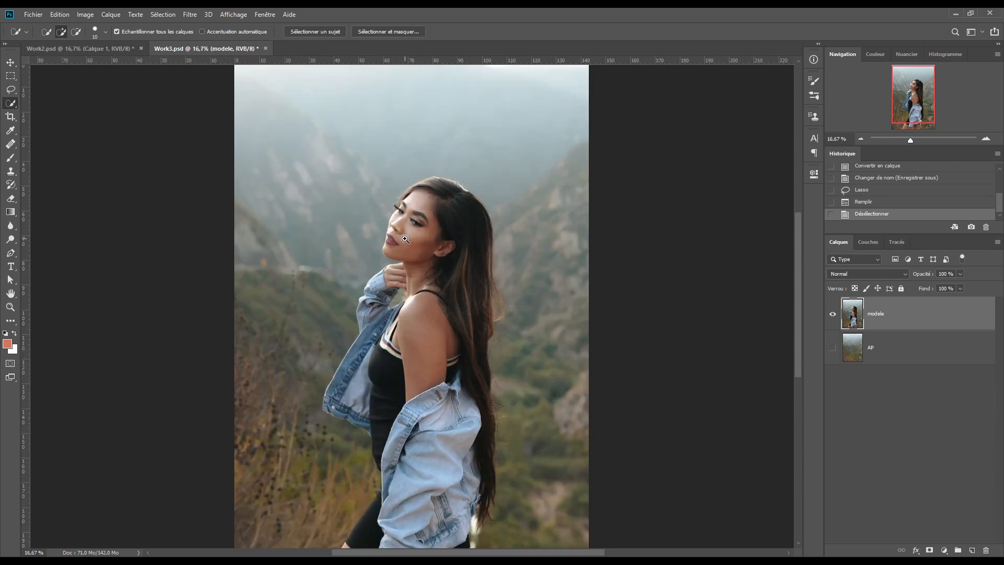
pyautogui.keyDown('ctrl'); pyautogui.click(405, 239); pyautogui.keyUp('ctrl')
pyautogui.keyDown('ctrl'); pyautogui.click(405, 239); pyautogui.keyUp('ctrl')
pyautogui.moveTo(461, 207); pyautogui.dragTo(442, 300)
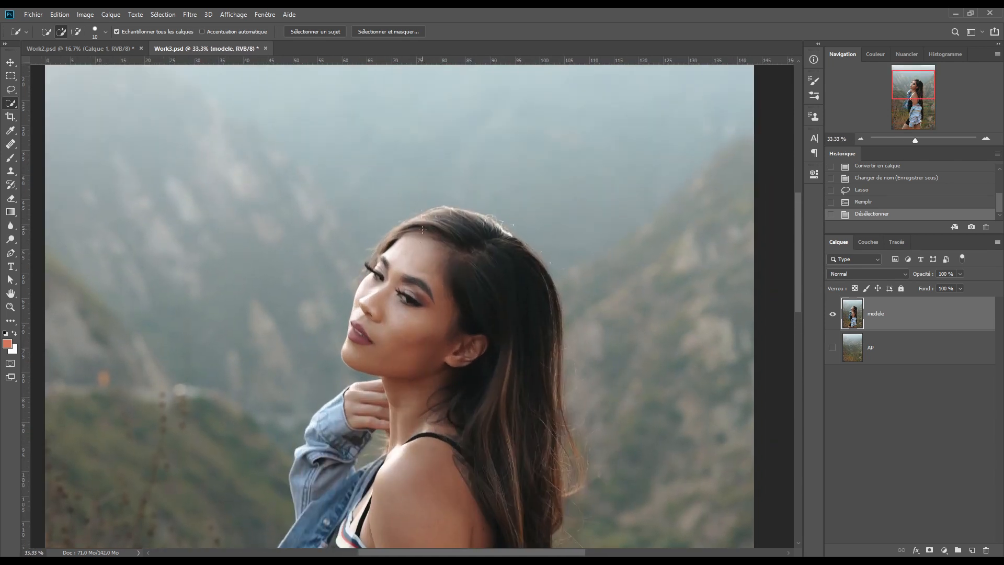
pyautogui.press(']')
pyautogui.press(']')
pyautogui.press(']')
pyautogui.press(']')
pyautogui.press(']')
pyautogui.press(']')
pyautogui.press(']')
pyautogui.press(']')
pyautogui.press(']')
pyautogui.press(']')
pyautogui.press(']')
pyautogui.press(']')
pyautogui.moveTo(416, 241)
pyautogui.mouseDown()
pyautogui.moveTo(398, 243)
pyautogui.moveTo(432, 218)
pyautogui.moveTo(483, 228)
pyautogui.moveTo(512, 314)
pyautogui.mouseUp()
pyautogui.moveTo(402, 314); pyautogui.dragTo(412, 320)
pyautogui.moveTo(412, 319)
pyautogui.mouseDown()
pyautogui.moveTo(433, 394)
pyautogui.moveTo(418, 215)
pyautogui.moveTo(368, 172)
pyautogui.moveTo(479, 204)
pyautogui.moveTo(469, 349)
pyautogui.moveTo(417, 400)
pyautogui.moveTo(327, 304)
pyautogui.mouseUp()
# Step: Extend the quick selection over the woman's shorts, legs and lower sleeve
pyautogui.scroll(-6, 432, 394)
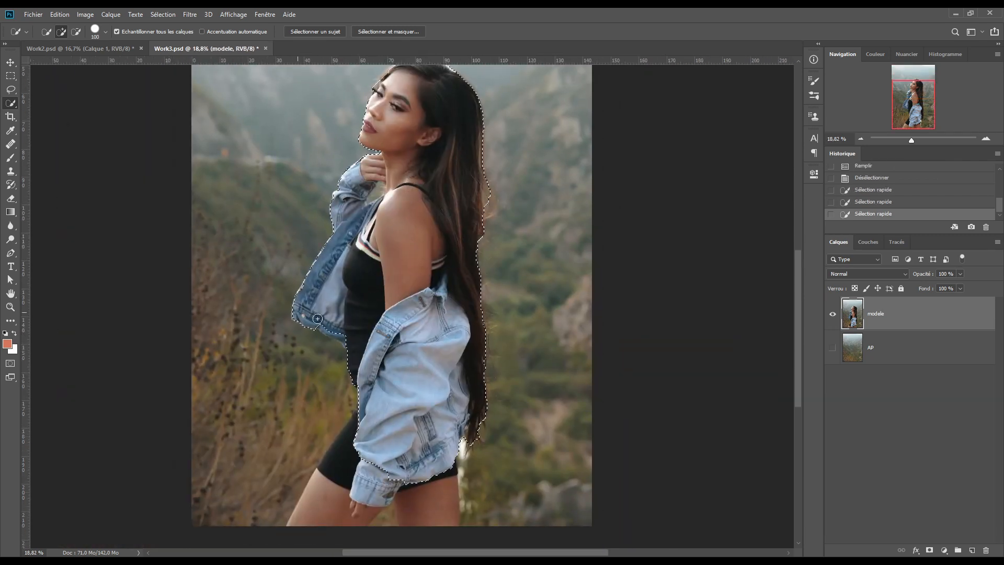
pyautogui.moveTo(356, 360); pyautogui.dragTo(345, 450)
pyautogui.moveTo(424, 291); pyautogui.dragTo(436, 403)
# Step: Subtract the background gap between the hand, sleeve and neck from the selection, refining its edges with a brush size of 30
pyautogui.scroll(5, 392, 315)
pyautogui.press('[')
pyautogui.press('[')
pyautogui.press('[')
pyautogui.press('[')
pyautogui.press('[')
pyautogui.press('[')
pyautogui.press('[')
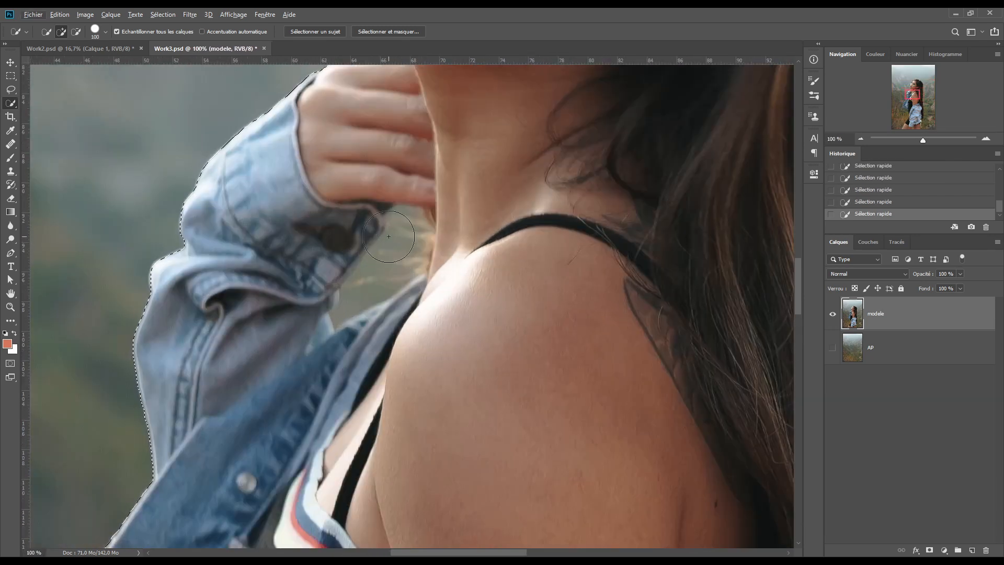
pyautogui.moveTo(375, 276)
pyautogui.mouseDown()
pyautogui.moveTo(385, 268)
pyautogui.moveTo(396, 312)
pyautogui.moveTo(356, 318)
pyautogui.mouseUp()
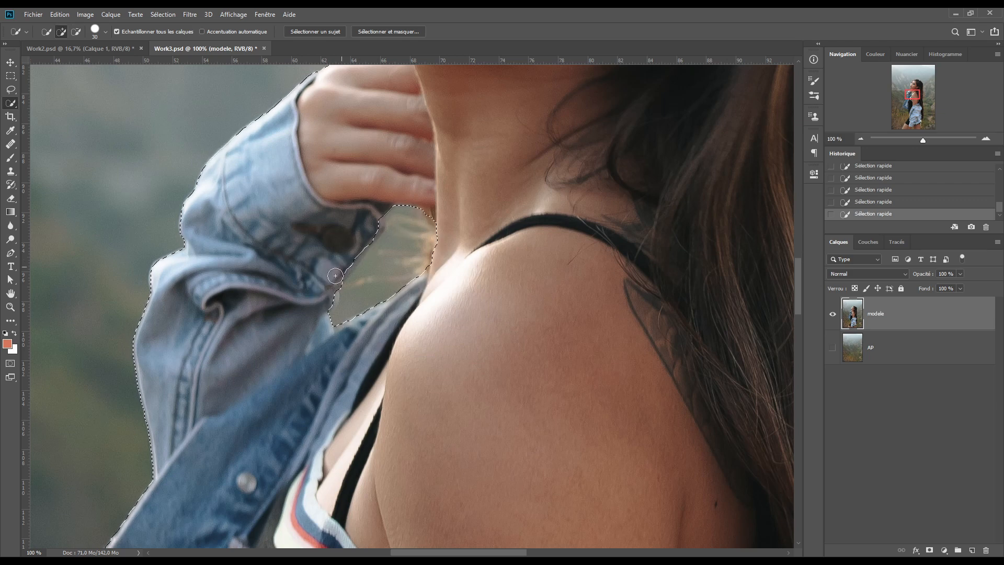
pyautogui.moveTo(334, 276); pyautogui.dragTo(387, 215)
pyautogui.moveTo(326, 303); pyautogui.dragTo(343, 309)
# Step: Refine the selection in the narrow gap between the chin and the fingers with a smaller Quick Selection brush, excluding the background
pyautogui.scroll(-2, 360, 259)
pyautogui.moveTo(422, 210); pyautogui.dragTo(432, 406)
pyautogui.scroll(4, 377, 362)
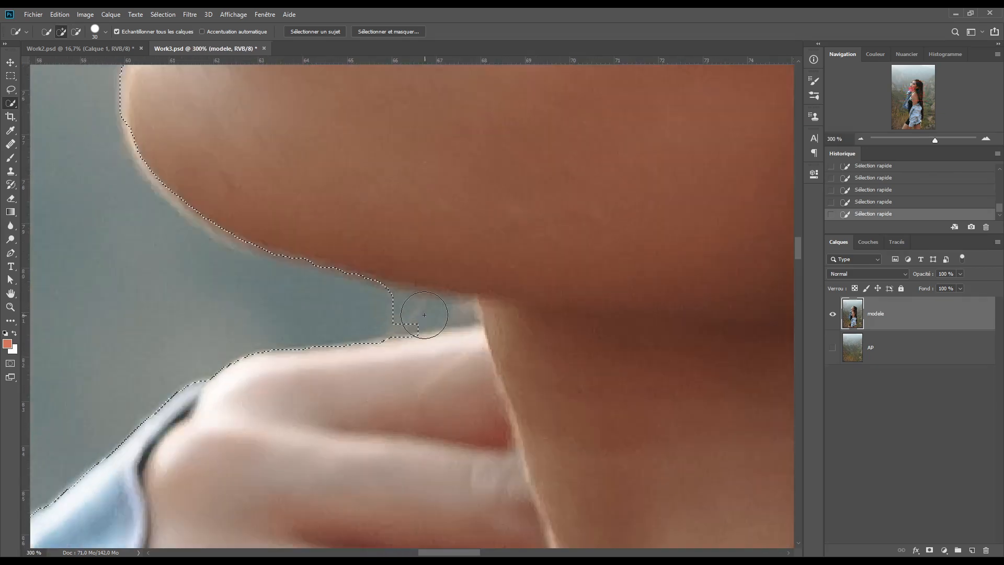
pyautogui.press('[')
pyautogui.press('[')
pyautogui.press('[')
pyautogui.press('[')
pyautogui.moveTo(453, 311); pyautogui.dragTo(435, 302)
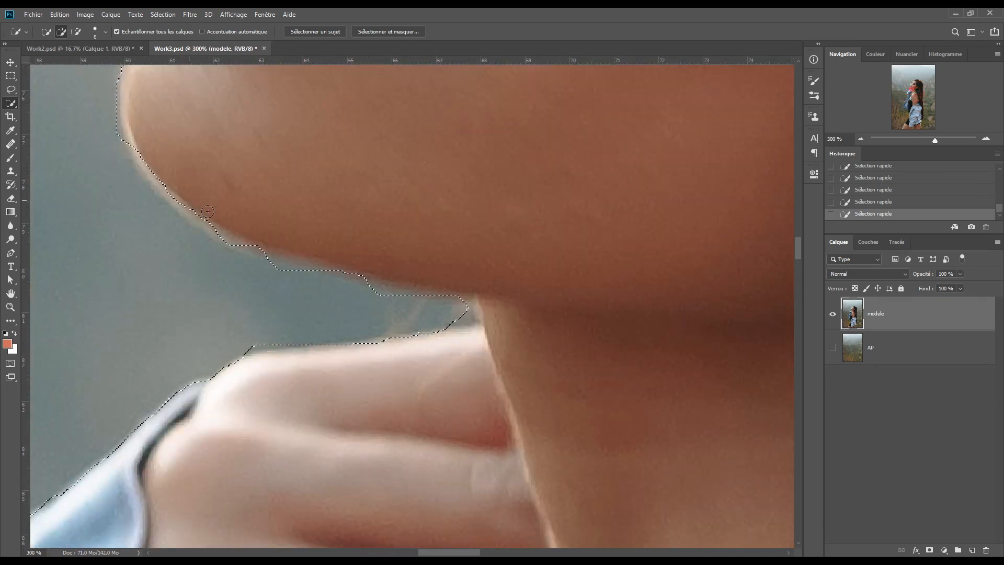
# Step: Add a layer mask to the modele layer from the selection and show the AP layer again
pyautogui.scroll(-2, 268, 201)
pyautogui.moveTo(471, 237); pyautogui.dragTo(294, 491)
pyautogui.scroll(-5, 294, 492)
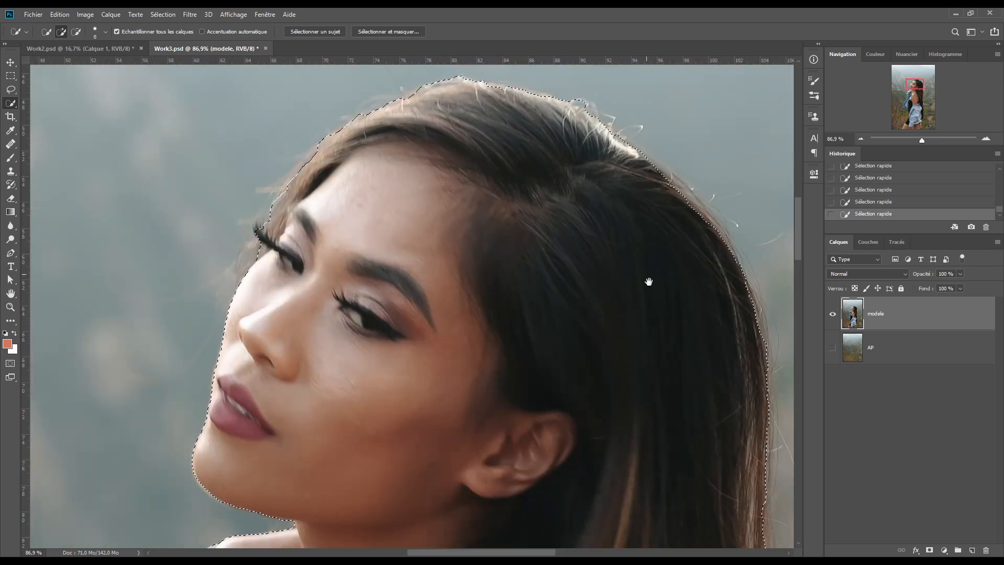
pyautogui.moveTo(648, 280); pyautogui.dragTo(413, 294)
pyautogui.scroll(-5, 412, 294)
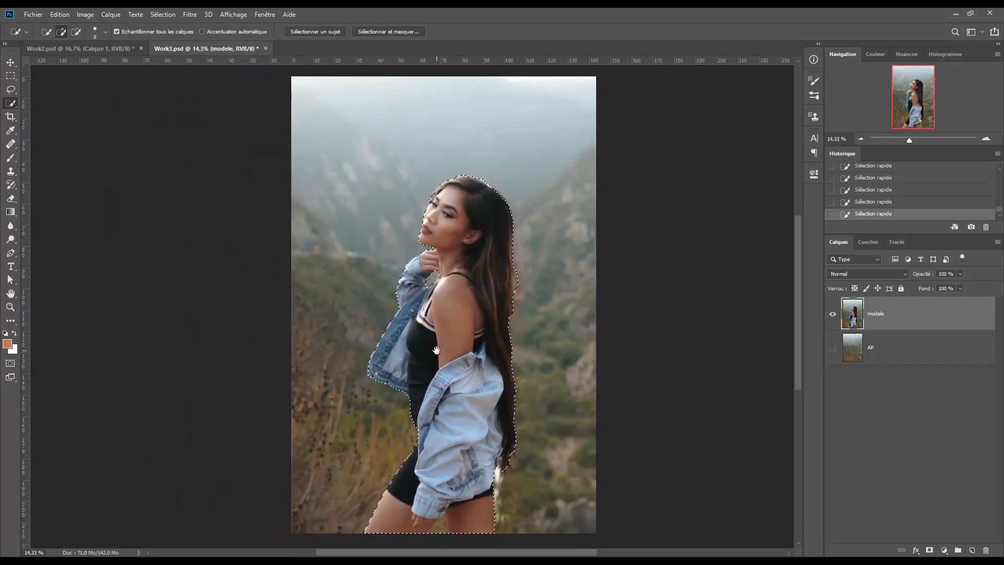
pyautogui.click(929, 551)
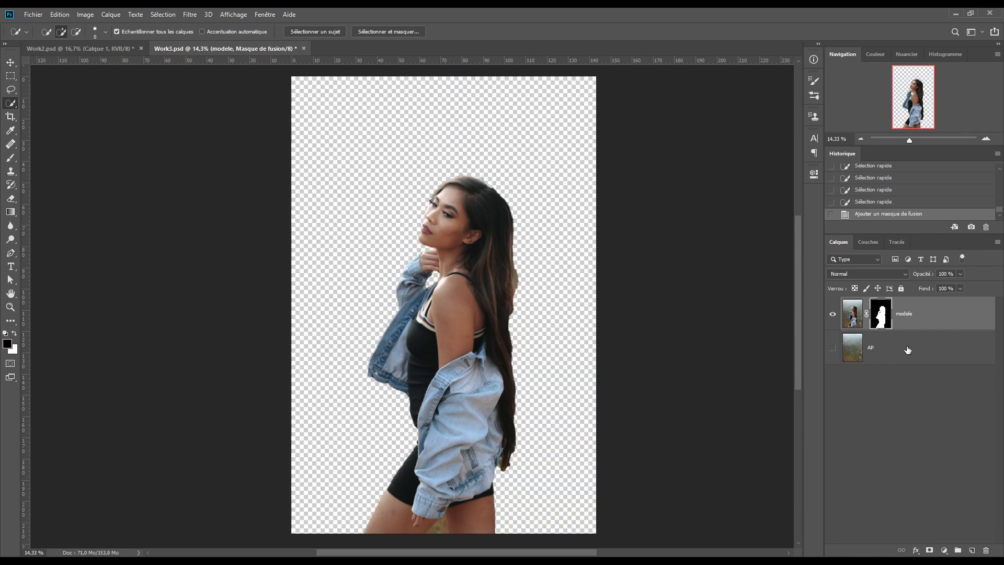
pyautogui.click(832, 348)
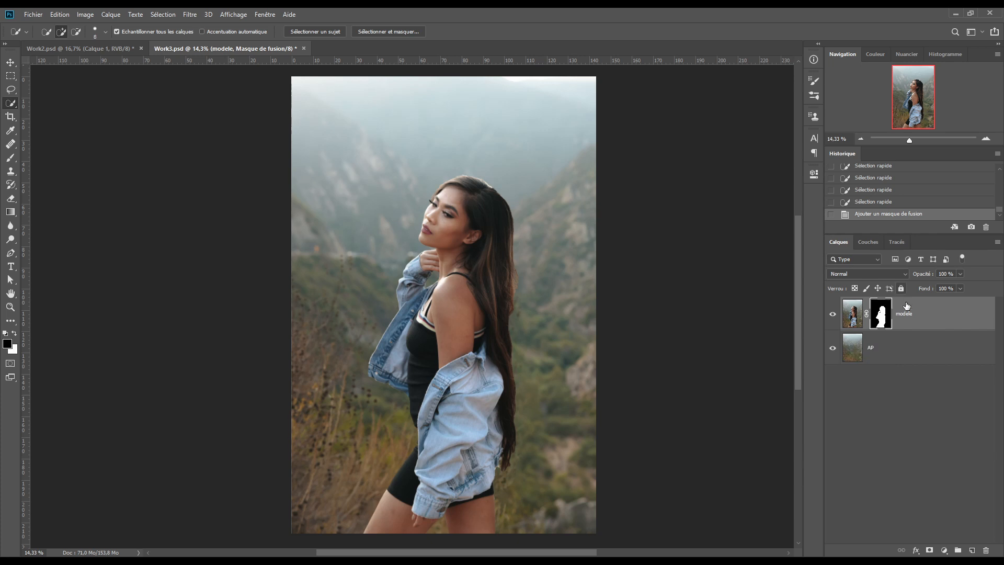
# Step: Open the modele layer's mask in Sélectionner et masquer with the Incrustation view, focusing on the woman's head and hair
pyautogui.rightClick(881, 314)
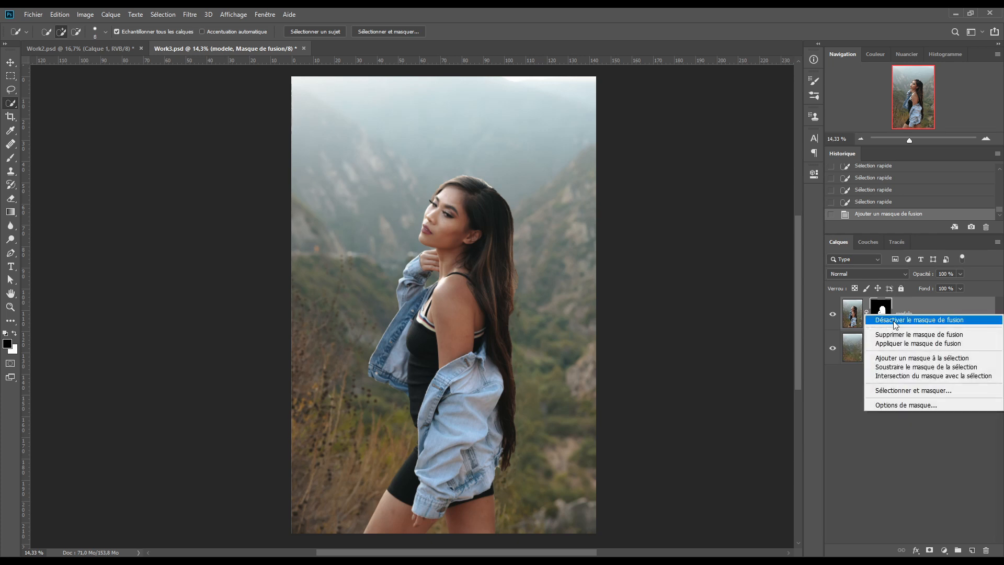
pyautogui.click(914, 390)
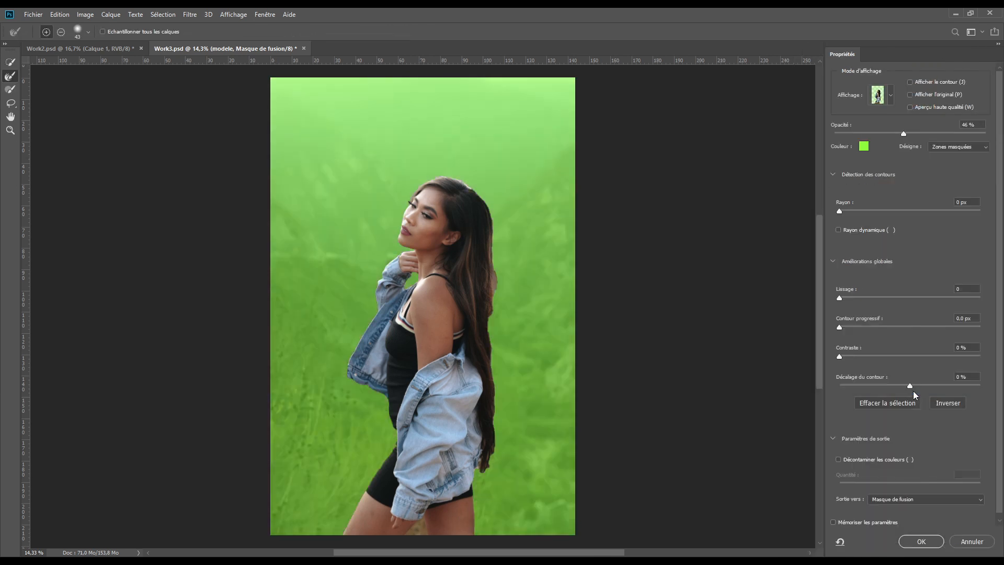
pyautogui.click(891, 96)
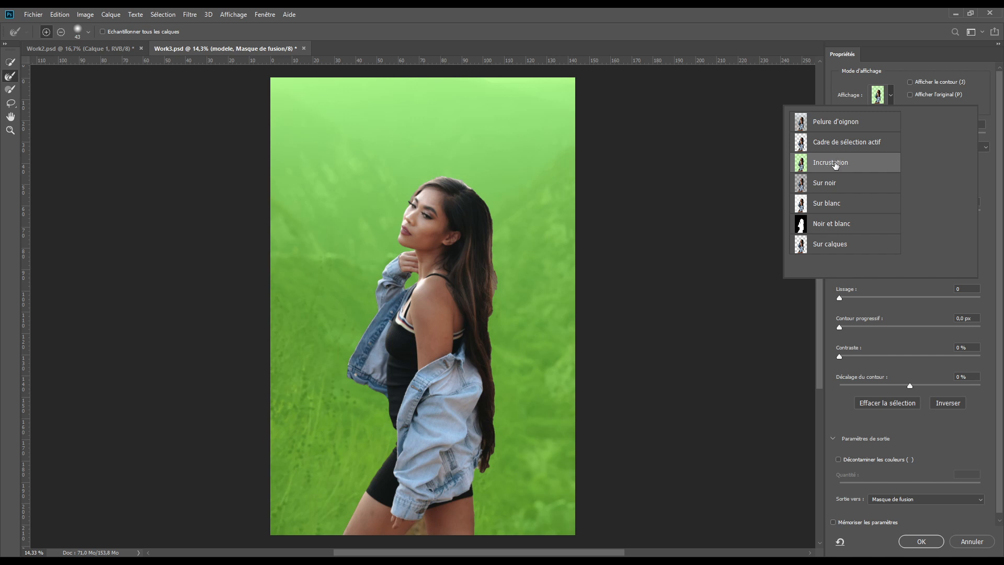
pyautogui.click(792, 165)
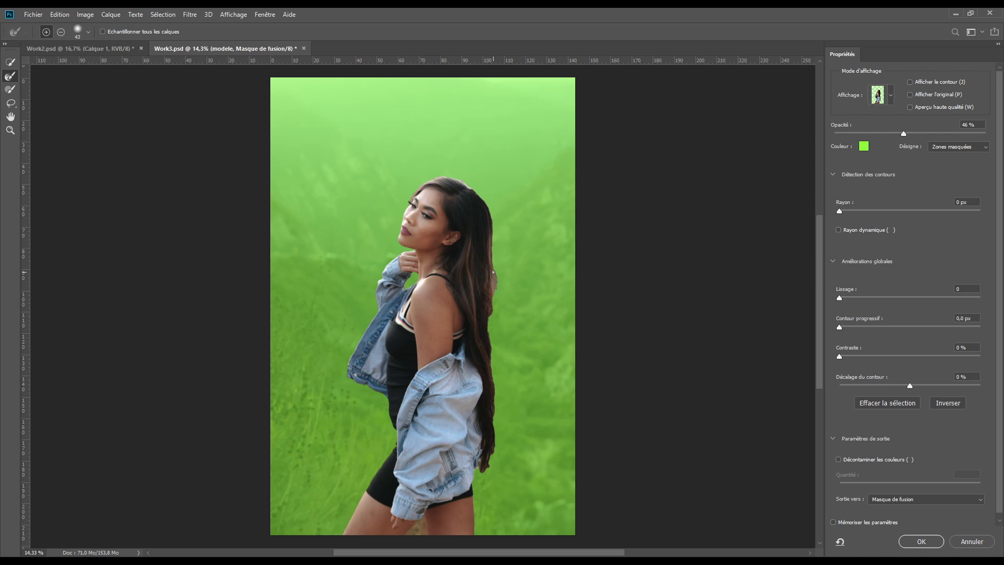
pyautogui.scroll(4, 419, 194)
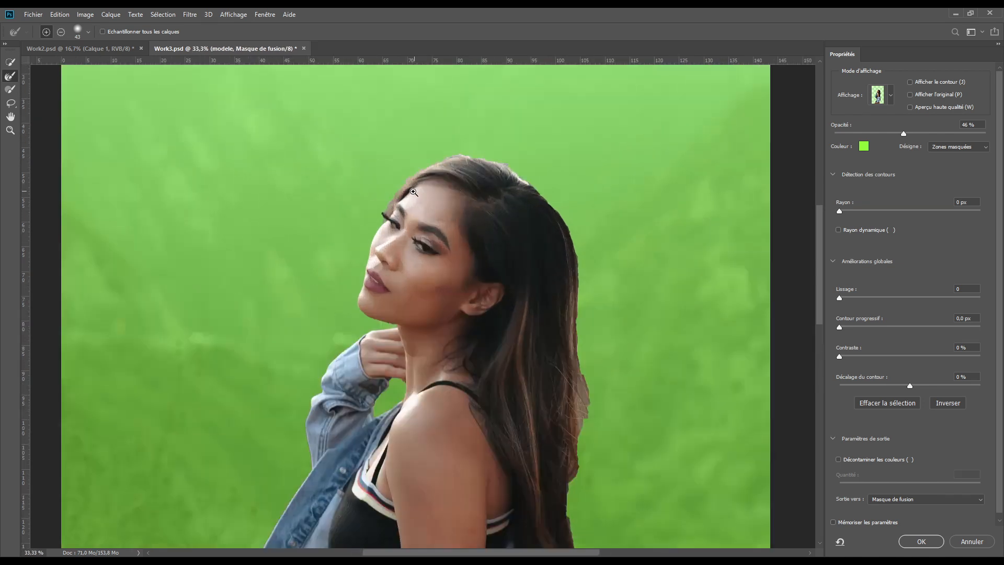
pyautogui.scroll(1, 413, 193)
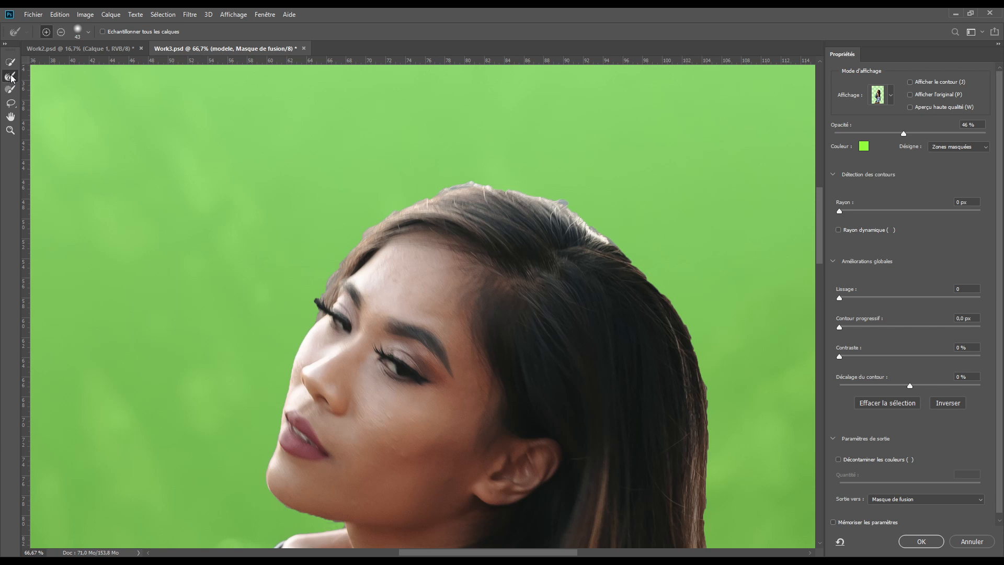
# Step: Refine the mask's edge along the woman's hair from her head to the hair tips with the edge-refinement brush and apply it as Masque de fusion
pyautogui.moveTo(315, 313)
pyautogui.mouseDown()
pyautogui.moveTo(343, 261)
pyautogui.moveTo(462, 187)
pyautogui.moveTo(603, 238)
pyautogui.moveTo(698, 366)
pyautogui.moveTo(707, 517)
pyautogui.moveTo(499, 243)
pyautogui.moveTo(522, 406)
pyautogui.moveTo(505, 470)
pyautogui.moveTo(499, 211)
pyautogui.moveTo(487, 393)
pyautogui.mouseUp()
pyautogui.moveTo(514, 381)
pyautogui.mouseDown()
pyautogui.moveTo(488, 214)
pyautogui.moveTo(469, 330)
pyautogui.moveTo(474, 419)
pyautogui.mouseUp()
pyautogui.moveTo(534, 434); pyautogui.dragTo(533, 220)
pyautogui.moveTo(475, 235); pyautogui.dragTo(486, 420)
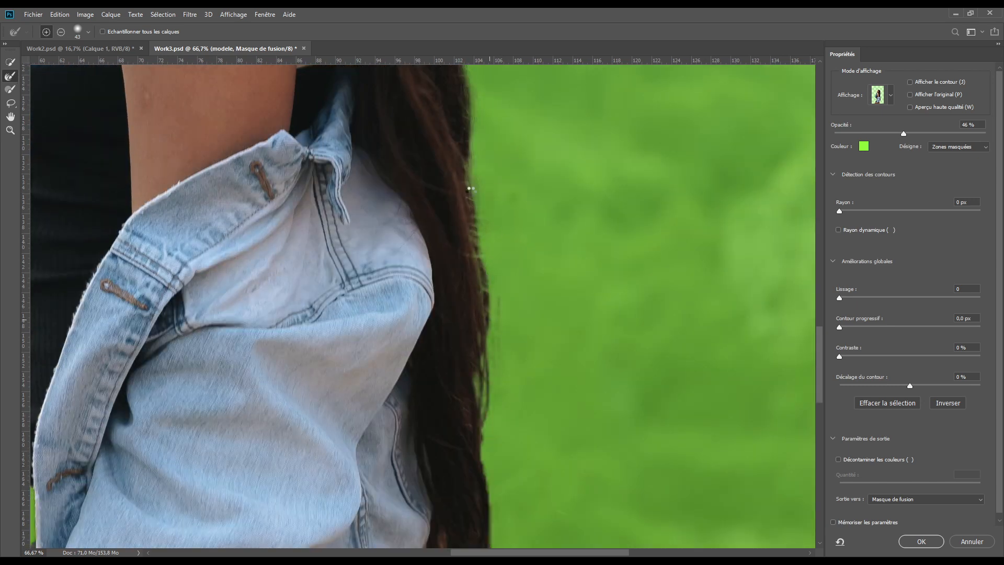
pyautogui.moveTo(499, 158)
pyautogui.mouseDown()
pyautogui.moveTo(530, 399)
pyautogui.moveTo(502, 230)
pyautogui.mouseUp()
pyautogui.moveTo(524, 384); pyautogui.dragTo(519, 197)
pyautogui.moveTo(494, 285)
pyautogui.mouseDown()
pyautogui.moveTo(493, 410)
pyautogui.moveTo(432, 522)
pyautogui.moveTo(461, 487)
pyautogui.mouseUp()
pyautogui.moveTo(534, 444); pyautogui.dragTo(555, 267)
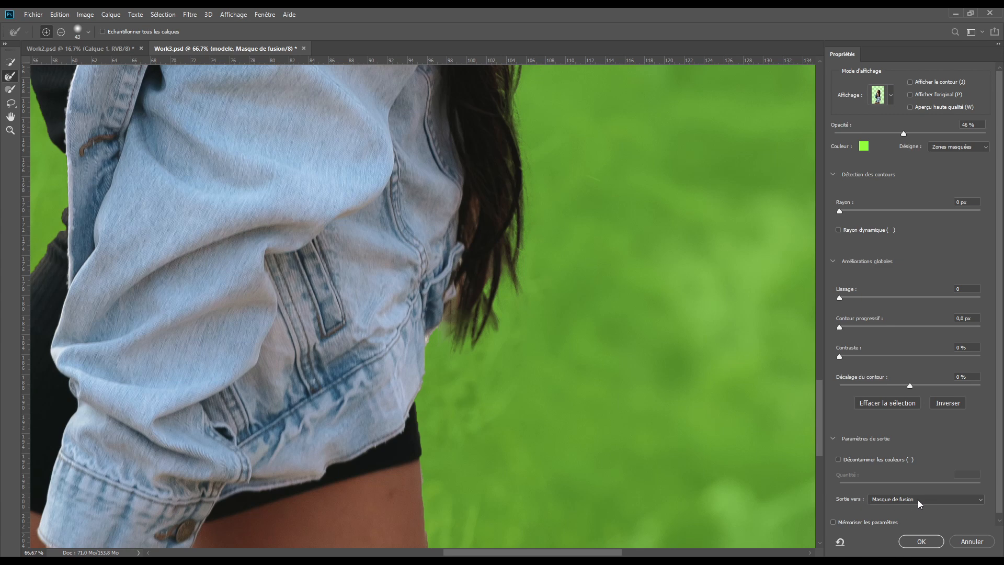
pyautogui.click(921, 542)
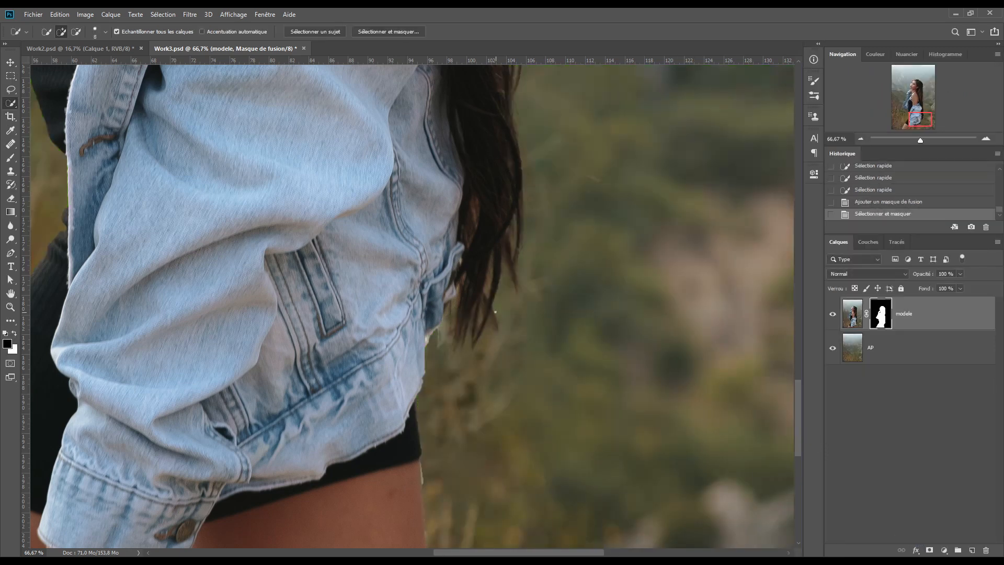
# Step: Compare the whole picture with the modele layer hidden and shown again
pyautogui.scroll(-7, 385, 191)
pyautogui.moveTo(375, 181); pyautogui.dragTo(439, 313)
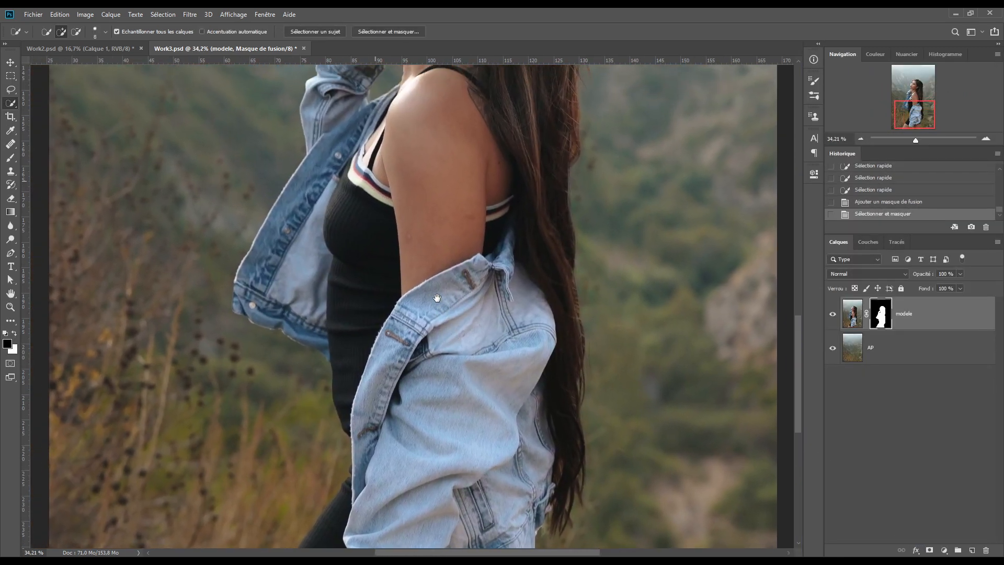
pyautogui.scroll(-5, 457, 307)
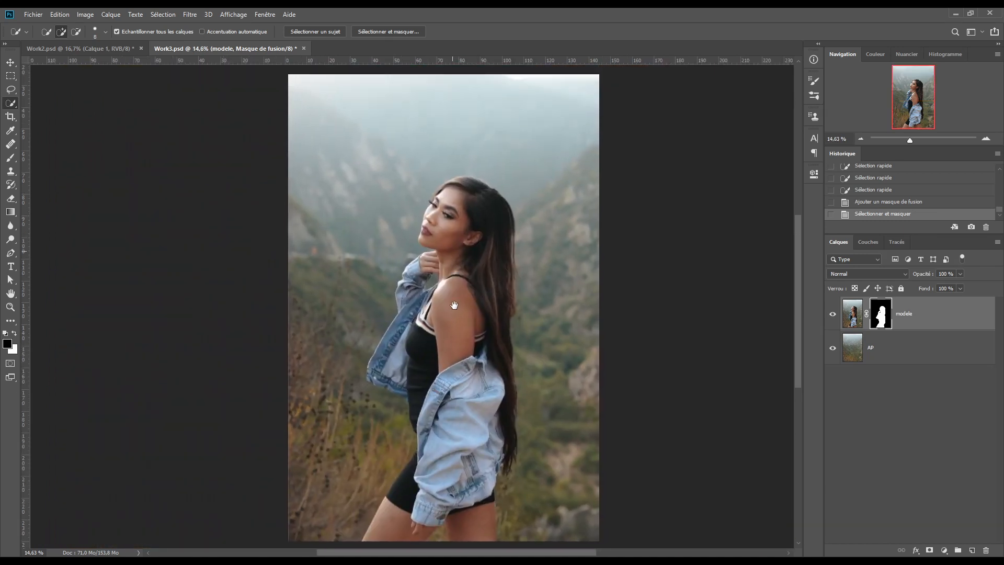
pyautogui.click(833, 315)
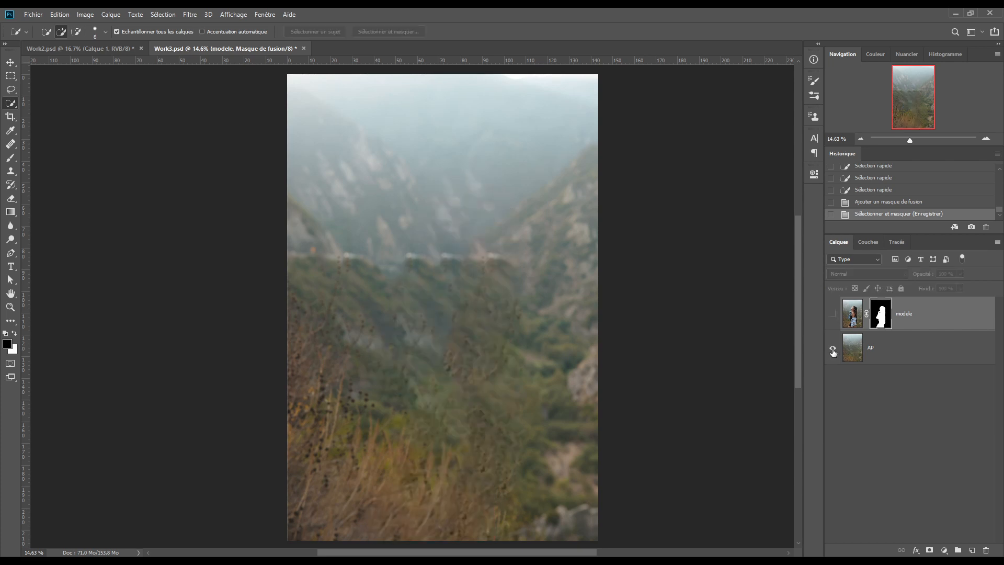
pyautogui.click(833, 314)
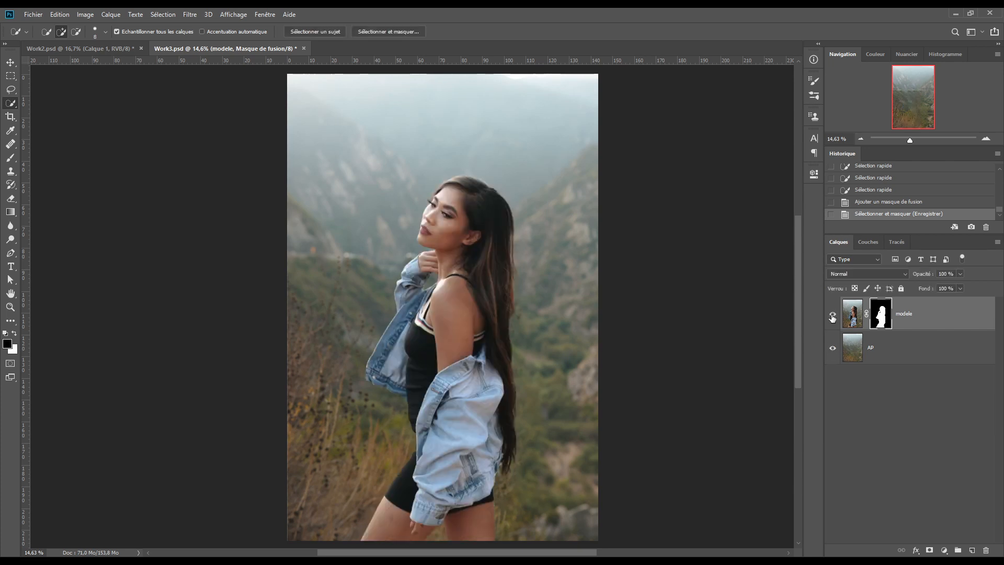
# Step: Duplicate the AP layer and rename the copy AP plus flou
pyautogui.click(885, 351)
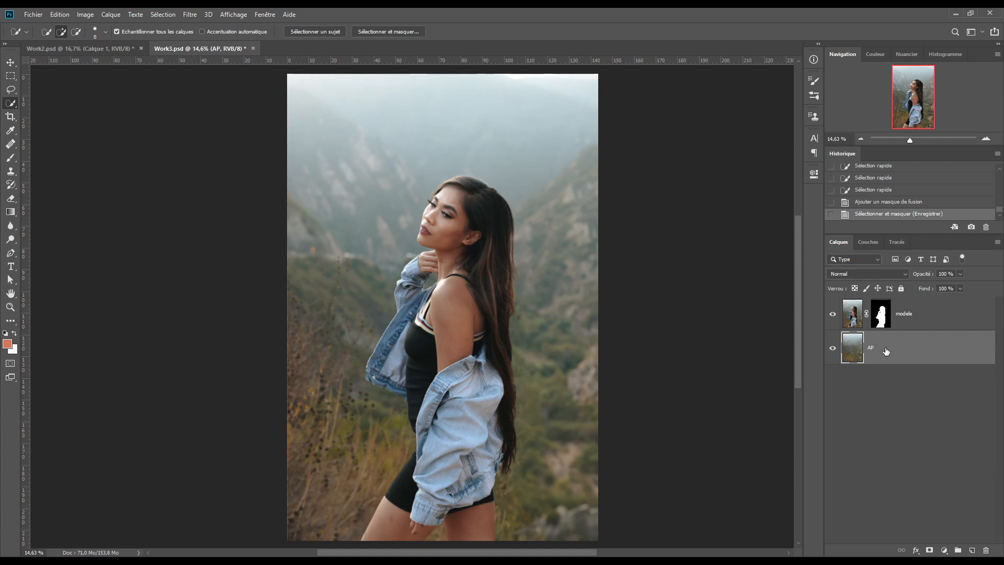
pyautogui.hotkey('ctrl', 'j')
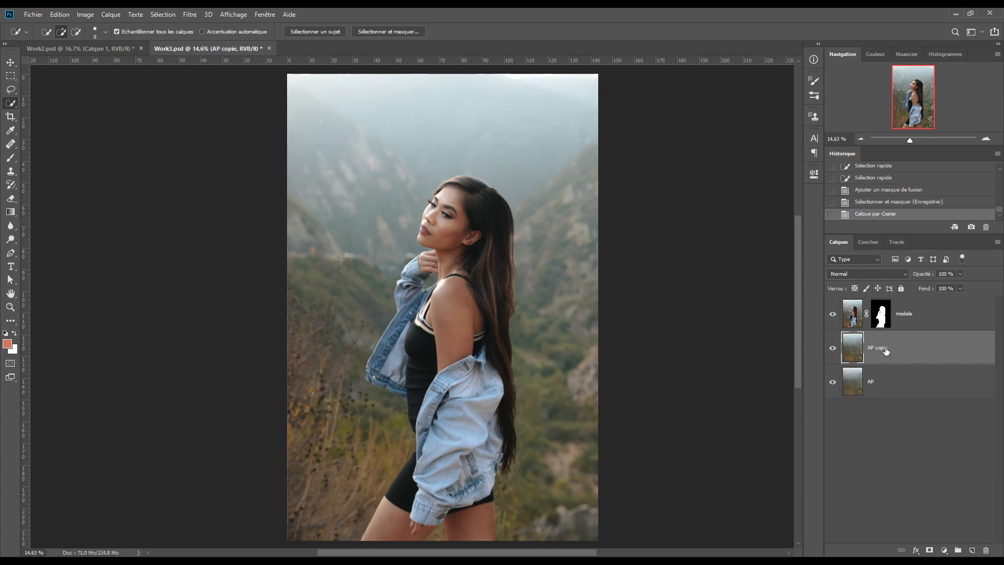
pyautogui.doubleClick(880, 349)
pyautogui.write('AP plus flou')
pyautogui.press('Return')
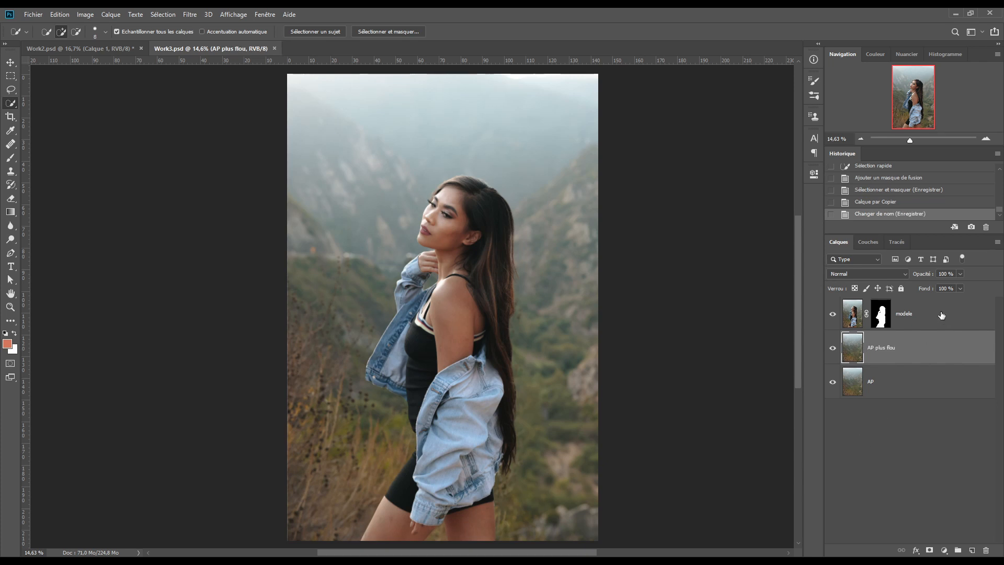
# Step: Import grillage.png as an embedded object above the modele layer
pyautogui.click(929, 317)
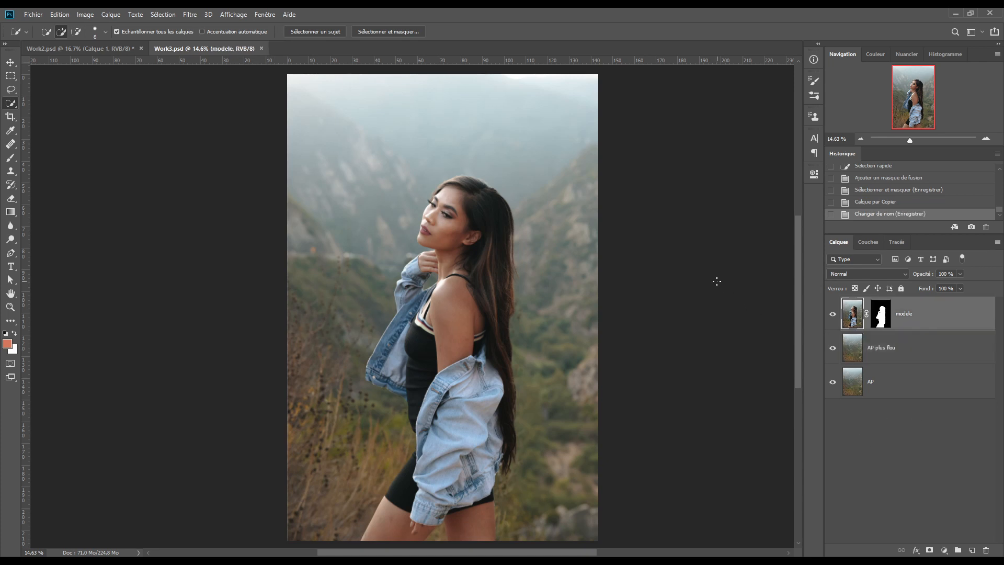
pyautogui.click(33, 15)
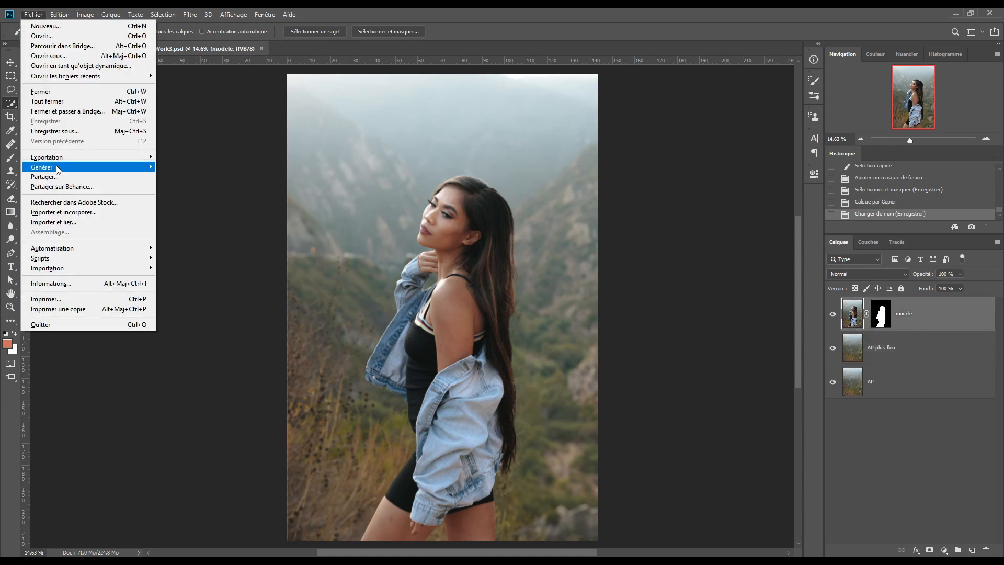
pyautogui.click(52, 213)
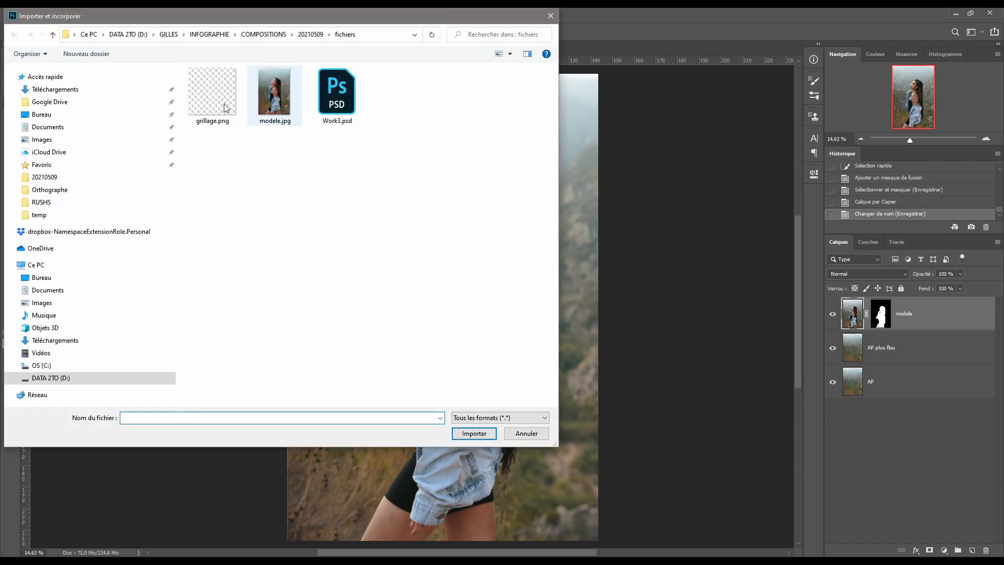
pyautogui.click(226, 108)
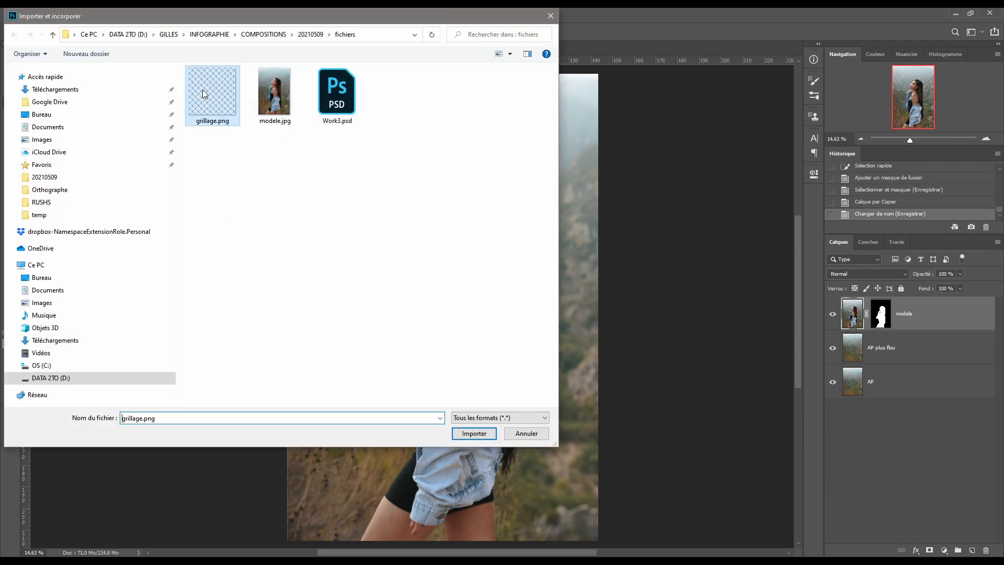
pyautogui.click(474, 434)
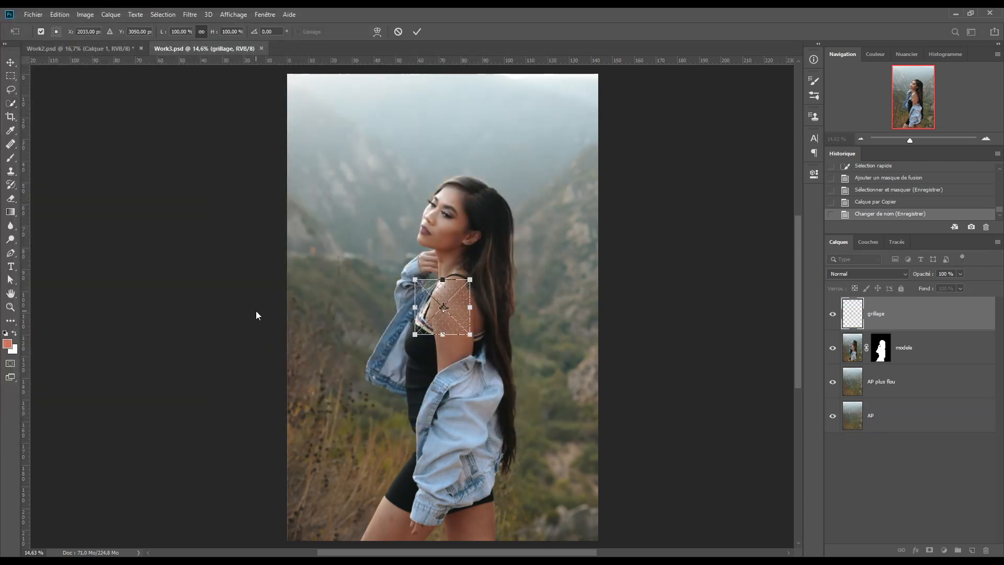
# Step: Scale the grillage to about 639% width and 674% height and position it across the photo's full width from the upper edge down
pyautogui.moveTo(414, 279); pyautogui.dragTo(258, 122)
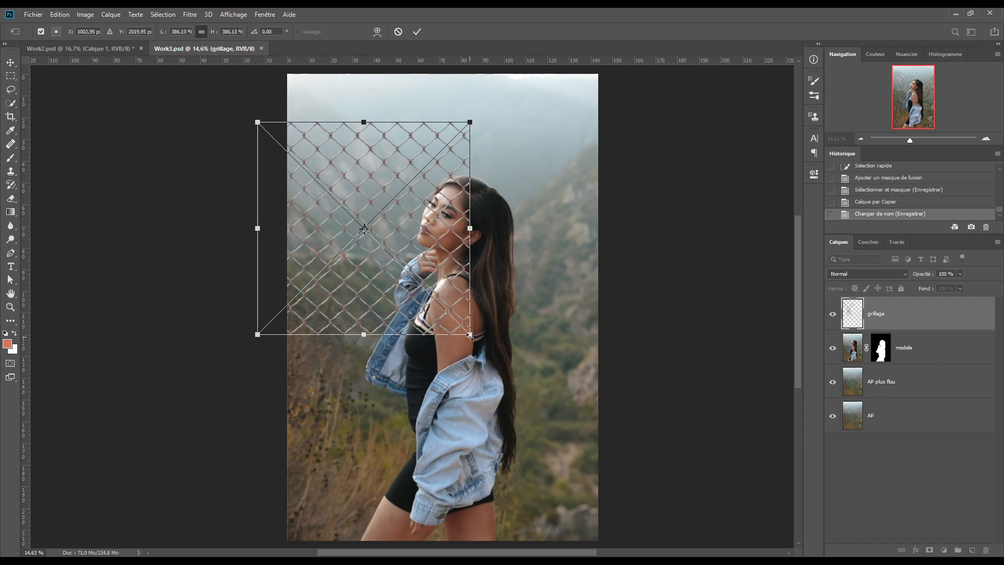
pyautogui.moveTo(469, 333); pyautogui.dragTo(598, 415)
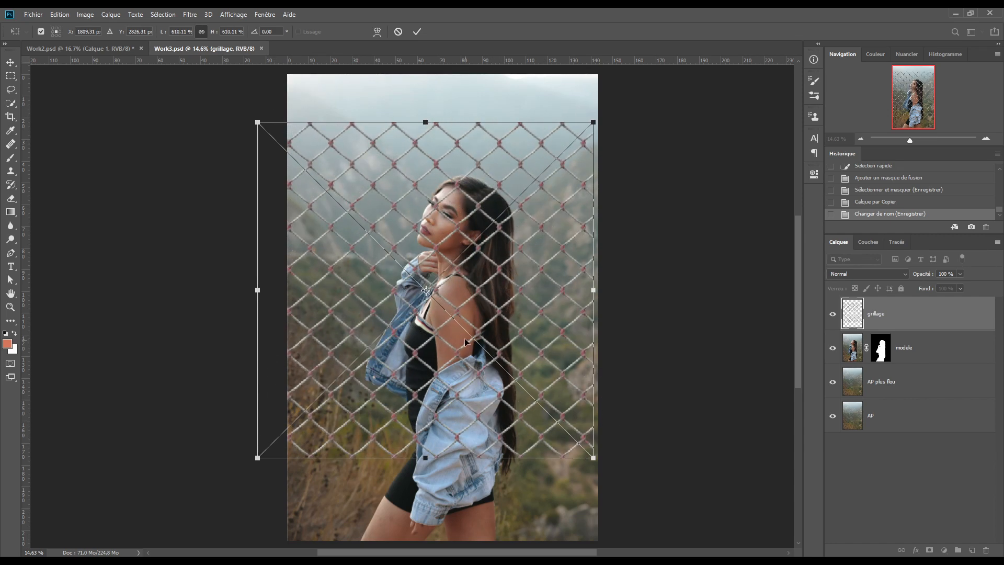
pyautogui.moveTo(469, 343); pyautogui.dragTo(486, 296)
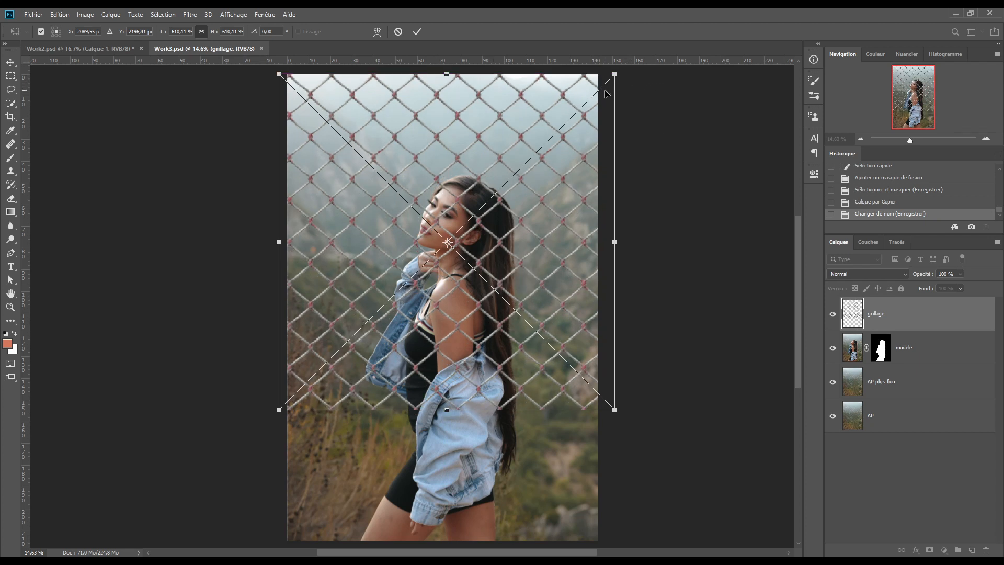
pyautogui.moveTo(616, 73); pyautogui.dragTo(618, 68)
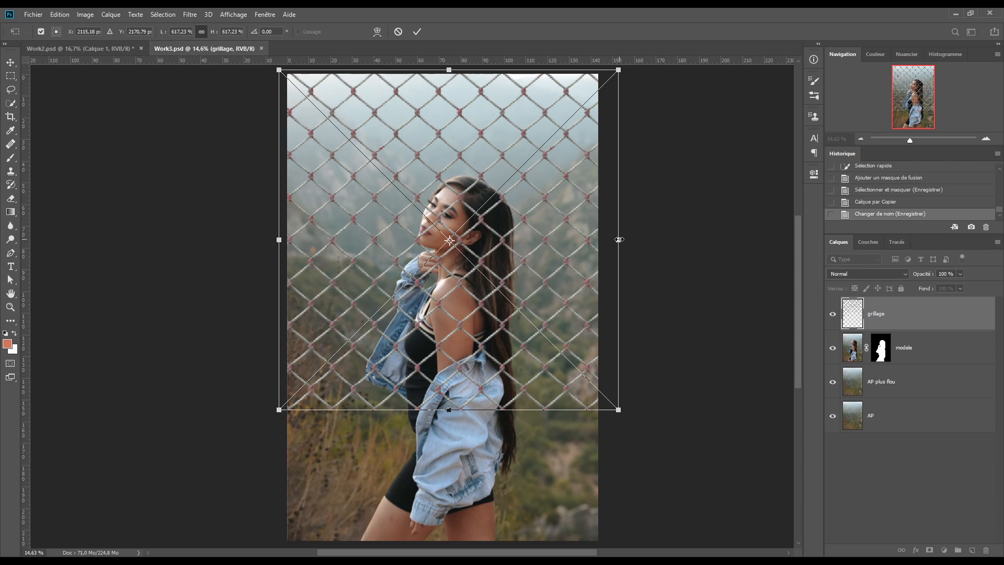
pyautogui.moveTo(618, 240); pyautogui.dragTo(599, 240)
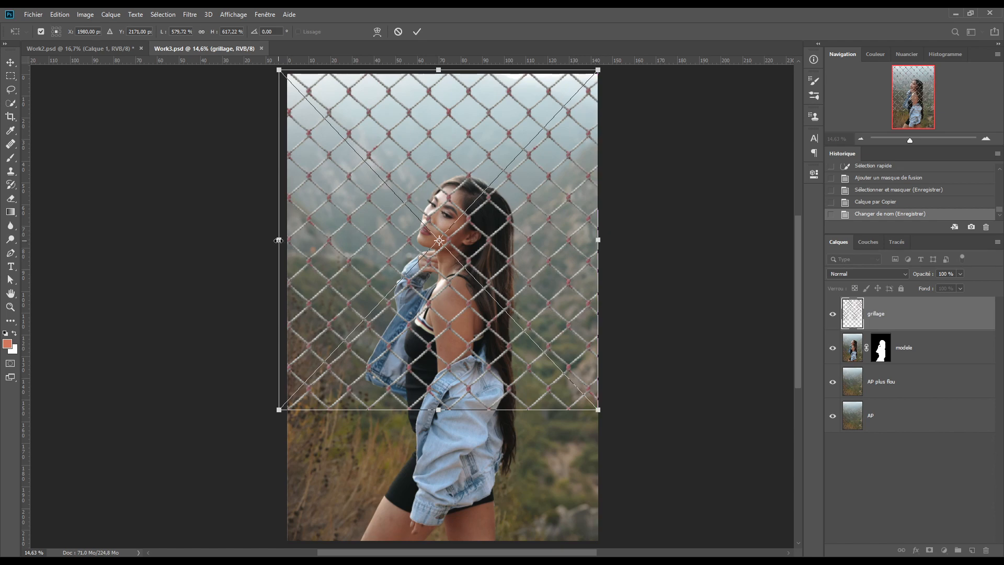
pyautogui.moveTo(279, 240); pyautogui.dragTo(275, 240)
pyautogui.moveTo(277, 409); pyautogui.dragTo(243, 442)
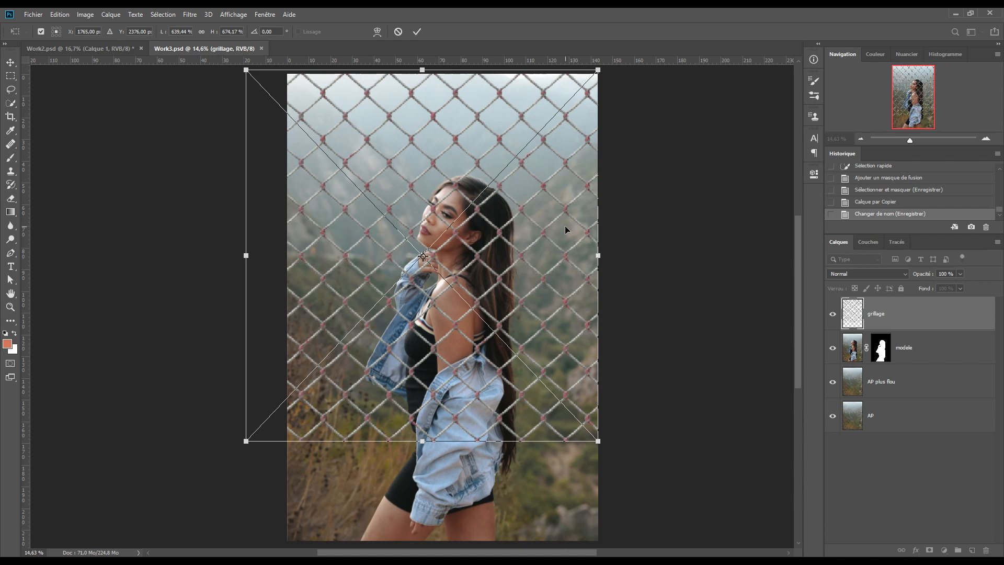
pyautogui.moveTo(557, 230); pyautogui.dragTo(580, 218)
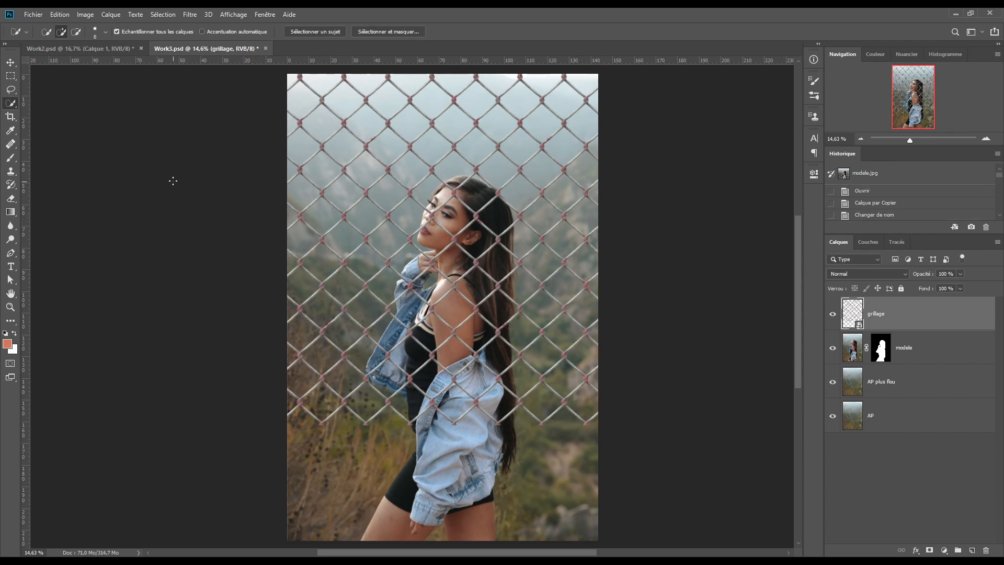
# Step: Crop the image vertically to the area covered by the fence, trimming its upper edge and everything below the mesh
pyautogui.click(10, 118)
pyautogui.moveTo(441, 73); pyautogui.dragTo(447, 98)
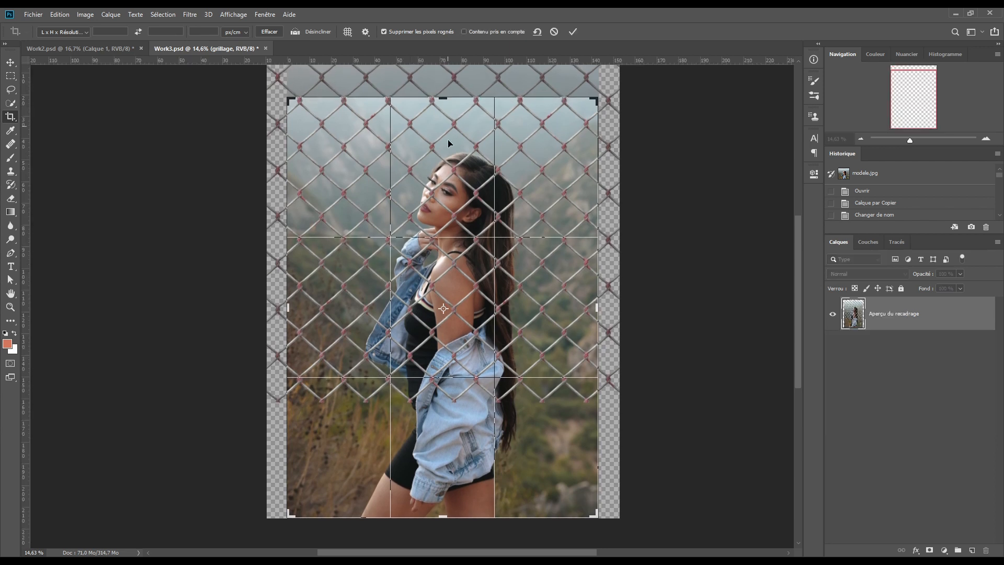
pyautogui.moveTo(448, 517); pyautogui.dragTo(446, 461)
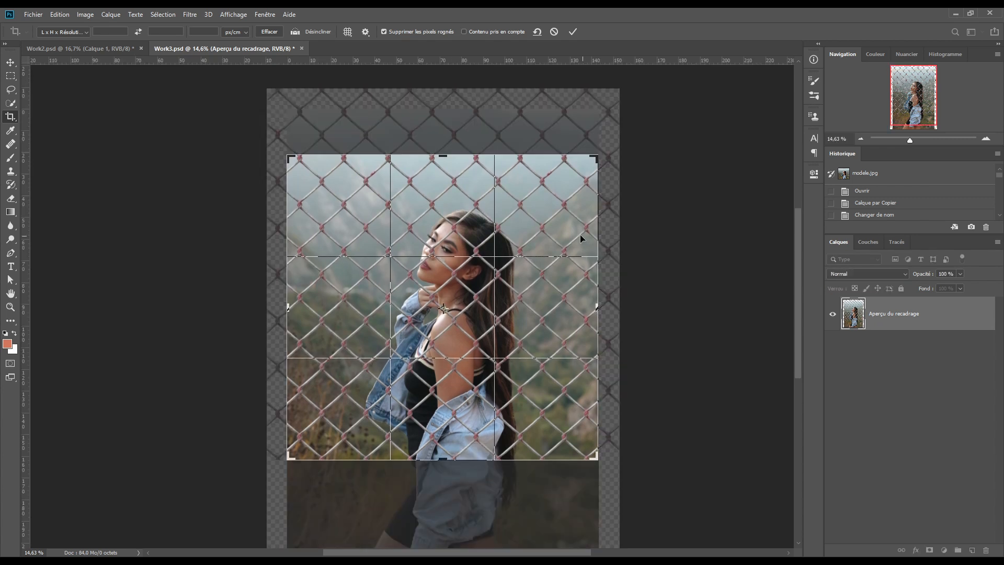
pyautogui.doubleClick(530, 236)
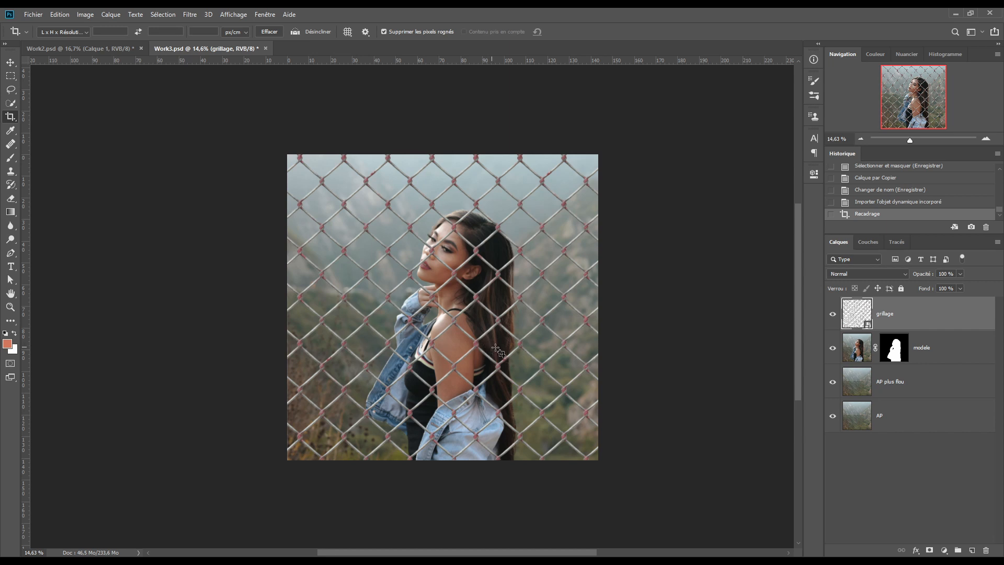
# Step: Add a new layer above modele and mark nine mesh openings on and around the woman with red 125 px brush dots
pyautogui.click(941, 347)
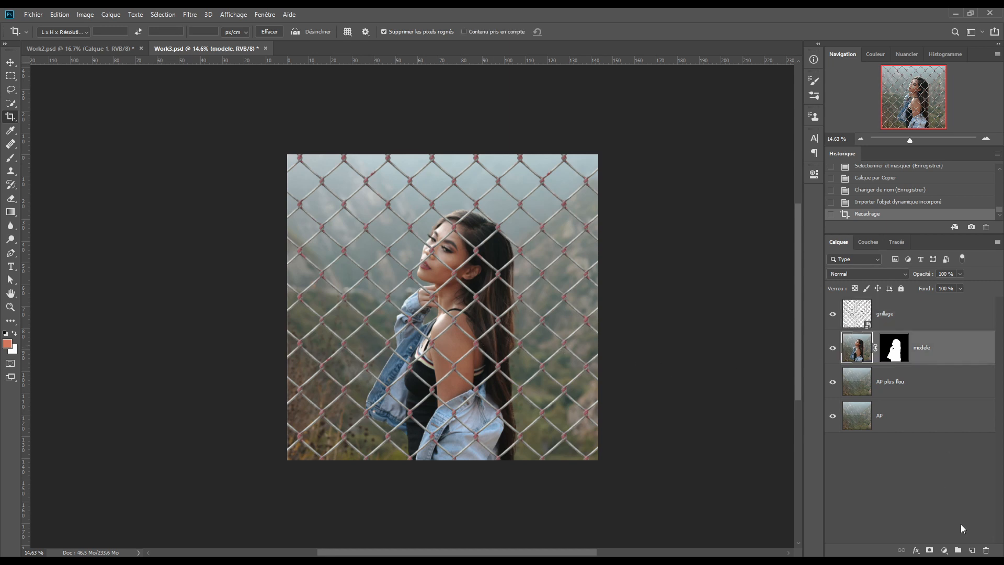
pyautogui.click(972, 550)
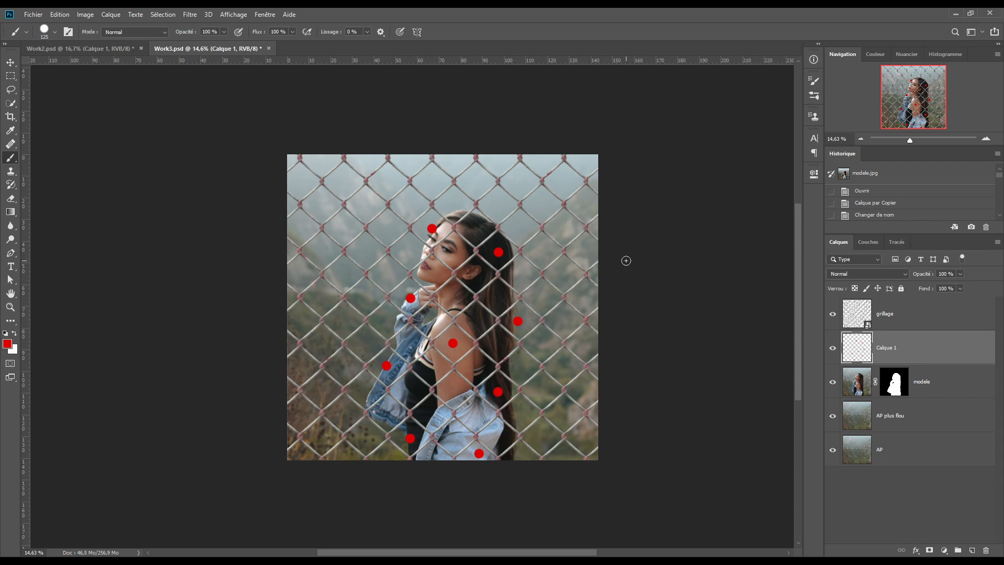
pyautogui.click(832, 349)
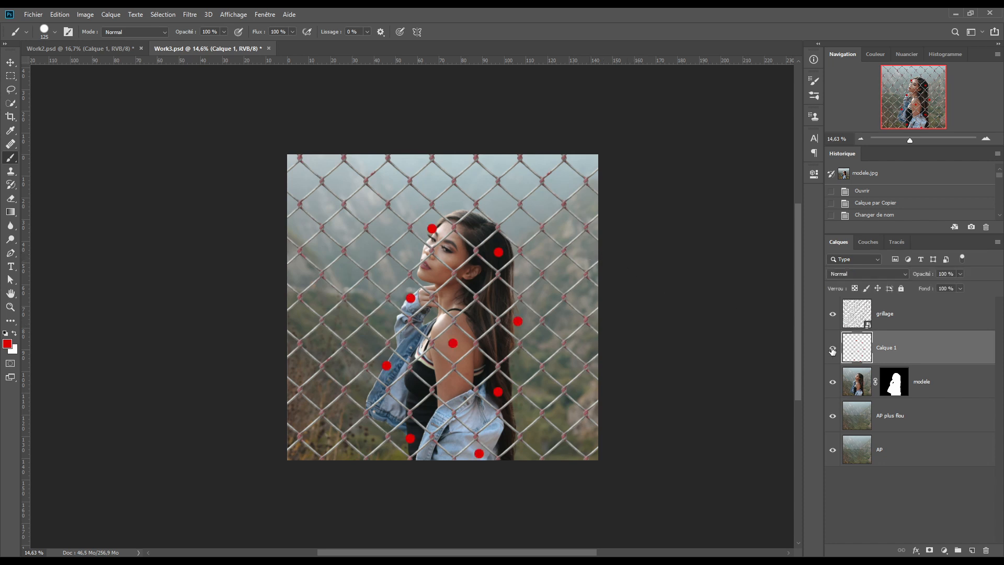
# Step: On the modele mask, paint black with a 125 px brush at 100% hardness in the marked openings at the forehead, head and hair edge
pyautogui.click(896, 384)
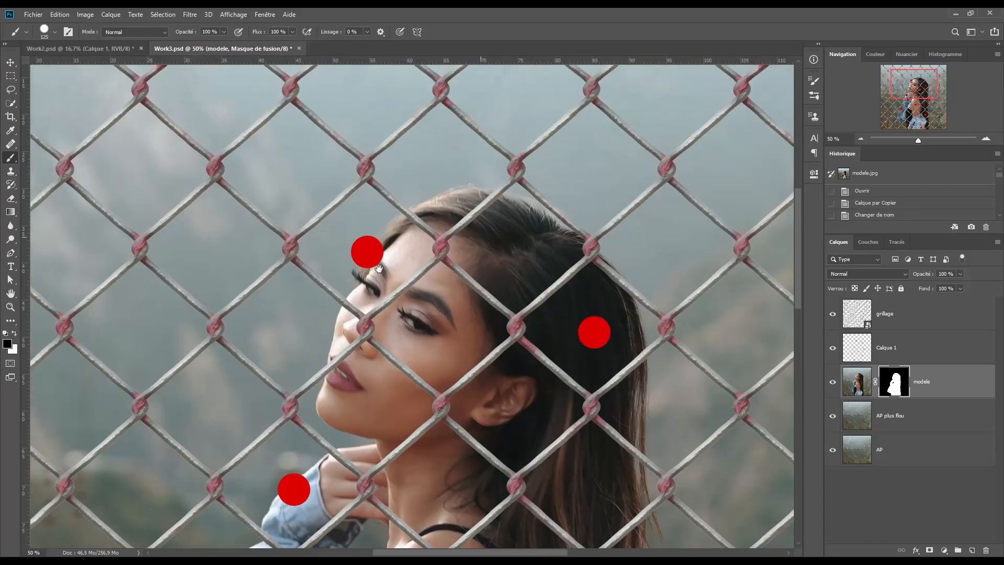
pyautogui.scroll(1, 350, 266)
pyautogui.rightClick(351, 205)
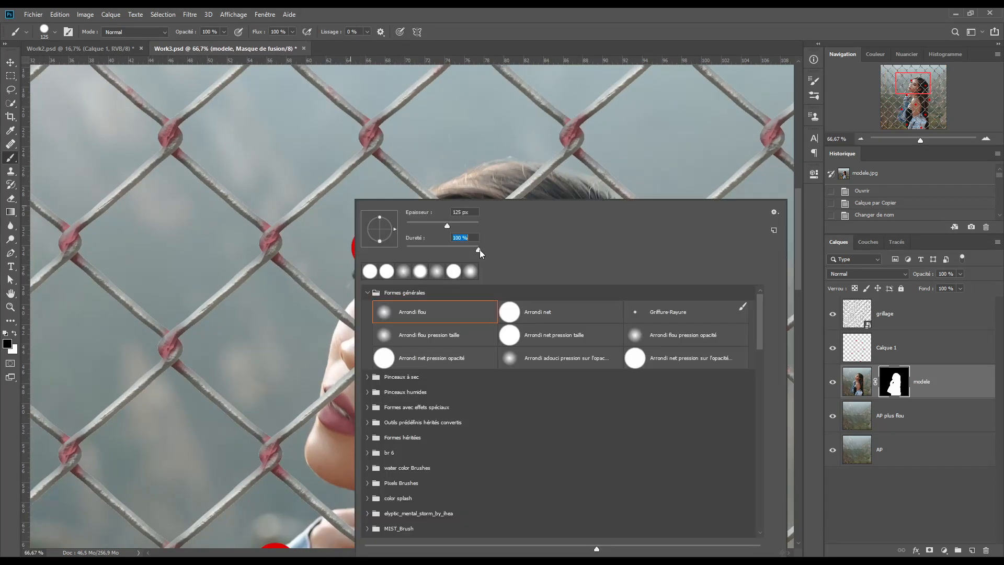
pyautogui.click(332, 233)
pyautogui.click(427, 218)
pyautogui.moveTo(354, 288); pyautogui.dragTo(396, 249)
pyautogui.moveTo(600, 349)
pyautogui.mouseDown()
pyautogui.moveTo(628, 317)
pyautogui.moveTo(674, 415)
pyautogui.moveTo(693, 333)
pyautogui.mouseUp()
pyautogui.moveTo(562, 422)
pyautogui.mouseDown()
pyautogui.moveTo(394, 213)
pyautogui.moveTo(338, 62)
pyautogui.mouseUp()
pyautogui.moveTo(473, 303)
pyautogui.mouseDown()
pyautogui.moveTo(559, 246)
pyautogui.moveTo(508, 340)
pyautogui.moveTo(549, 305)
pyautogui.mouseUp()
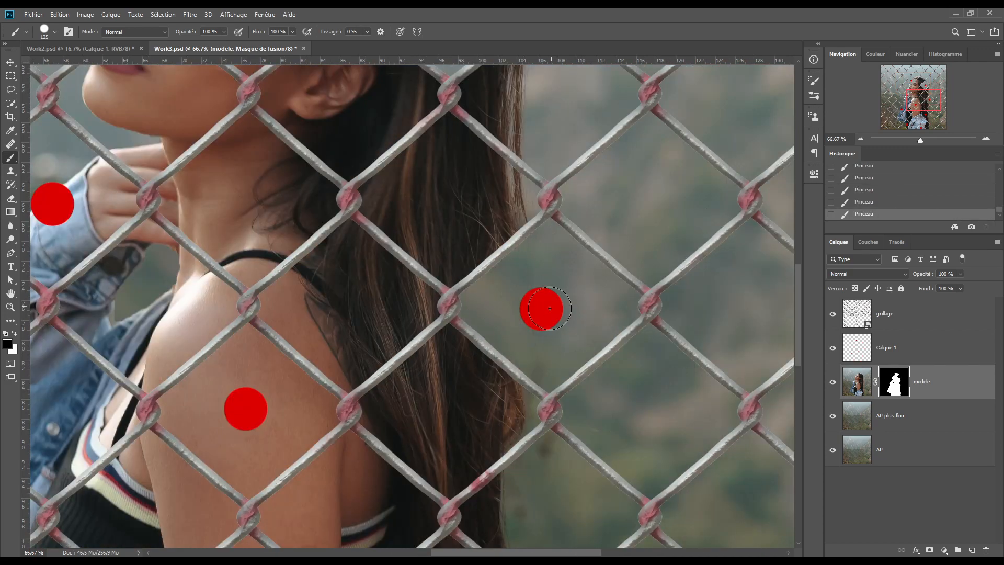
# Step: Mask out the woman in the remaining red-marked mesh openings over her hand, shoulder, jacket, waist and lower hair
pyautogui.moveTo(456, 460); pyautogui.dragTo(510, 100)
pyautogui.moveTo(438, 265)
pyautogui.mouseDown()
pyautogui.moveTo(474, 219)
pyautogui.moveTo(509, 327)
pyautogui.moveTo(521, 255)
pyautogui.mouseUp()
pyautogui.moveTo(510, 419); pyautogui.dragTo(411, 200)
pyautogui.moveTo(227, 359)
pyautogui.mouseDown()
pyautogui.moveTo(307, 301)
pyautogui.moveTo(370, 342)
pyautogui.mouseUp()
pyautogui.moveTo(131, 271); pyautogui.dragTo(527, 328)
pyautogui.moveTo(369, 268)
pyautogui.mouseDown()
pyautogui.moveTo(465, 296)
pyautogui.moveTo(345, 333)
pyautogui.moveTo(408, 303)
pyautogui.mouseUp()
pyautogui.moveTo(334, 121); pyautogui.dragTo(418, 444)
pyautogui.moveTo(361, 270)
pyautogui.mouseDown()
pyautogui.moveTo(452, 313)
pyautogui.moveTo(380, 334)
pyautogui.mouseUp()
pyautogui.moveTo(606, 216)
pyautogui.mouseDown()
pyautogui.moveTo(677, 151)
pyautogui.moveTo(756, 209)
pyautogui.moveTo(664, 265)
pyautogui.moveTo(690, 206)
pyautogui.mouseUp()
pyautogui.moveTo(504, 126)
pyautogui.mouseDown()
pyautogui.moveTo(487, 423)
pyautogui.moveTo(471, 421)
pyautogui.mouseUp()
pyautogui.moveTo(443, 361)
pyautogui.mouseDown()
pyautogui.moveTo(515, 298)
pyautogui.moveTo(451, 296)
pyautogui.mouseUp()
pyautogui.scroll(-10, 451, 296)
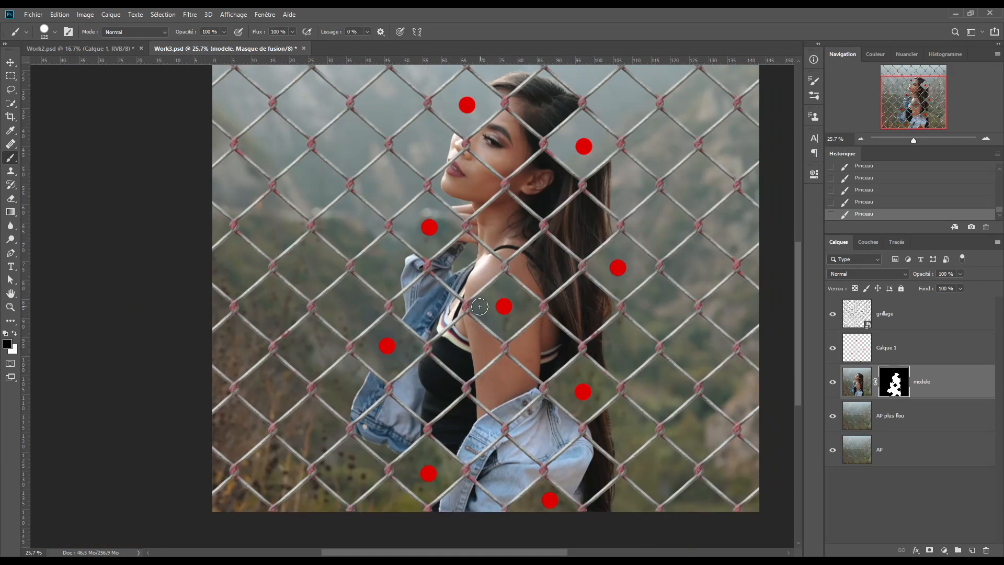
pyautogui.scroll(-2, 466, 335)
pyautogui.moveTo(463, 335); pyautogui.dragTo(479, 347)
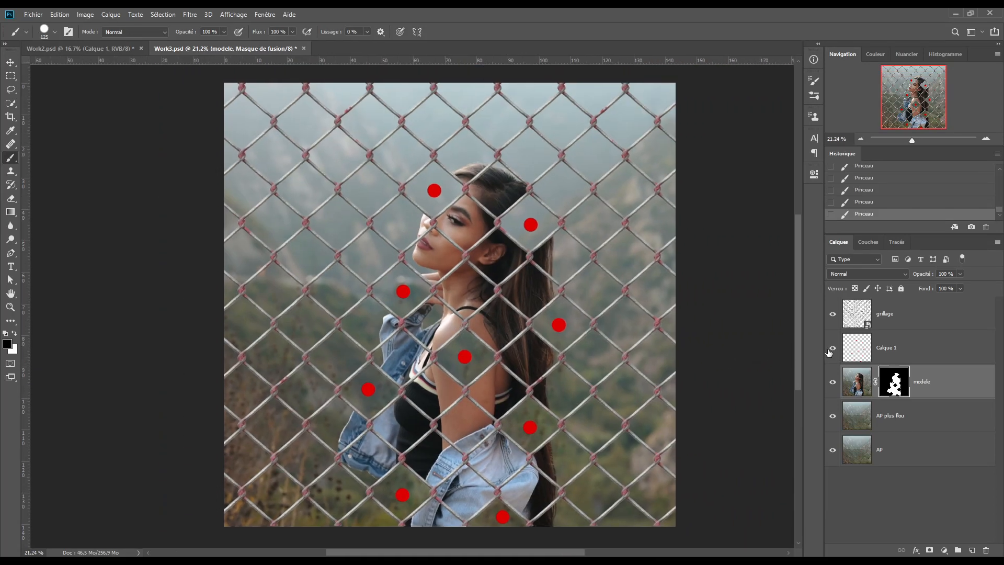
# Step: Delete the layer containing the red marker dots
pyautogui.click(860, 351)
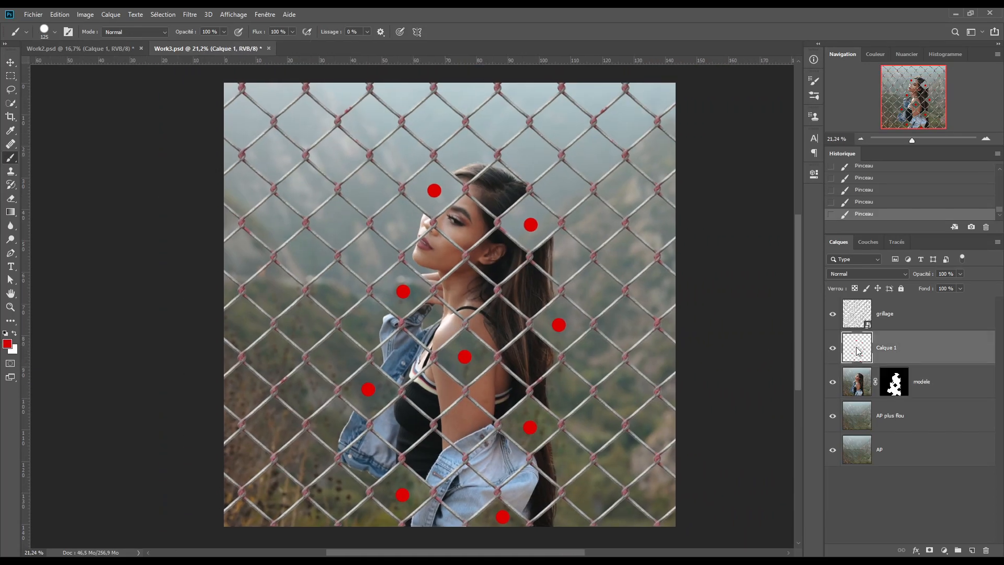
pyautogui.click(986, 550)
pyautogui.scroll(2, 473, 227)
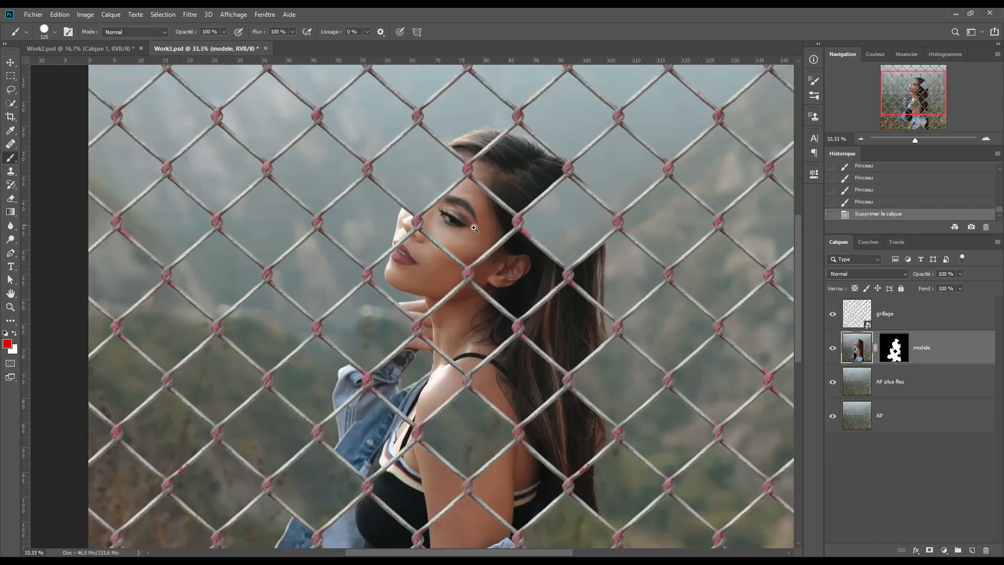
# Step: Rasterize the grillage smart object into a regular pixel layer
pyautogui.scroll(3, 486, 258)
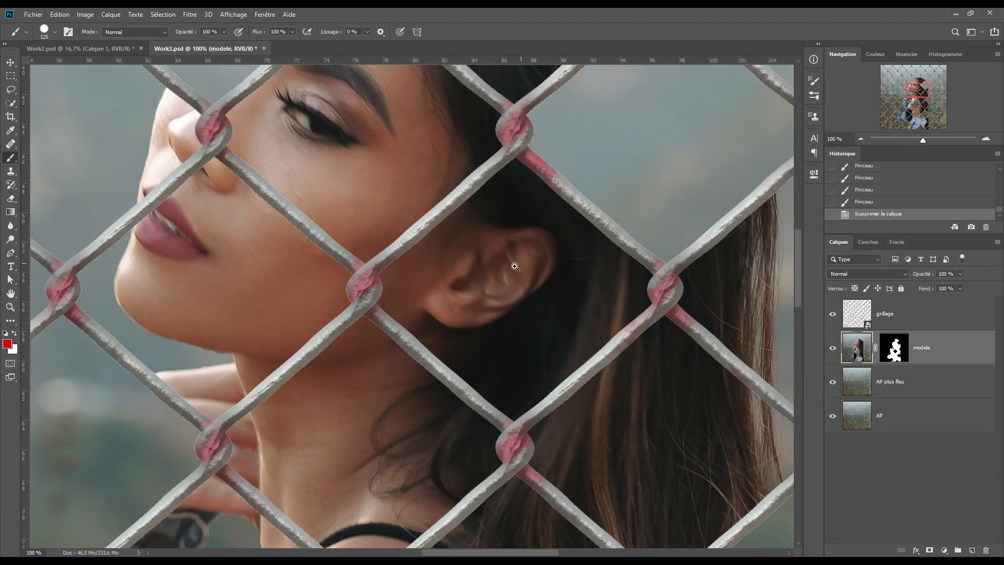
pyautogui.scroll(1, 515, 267)
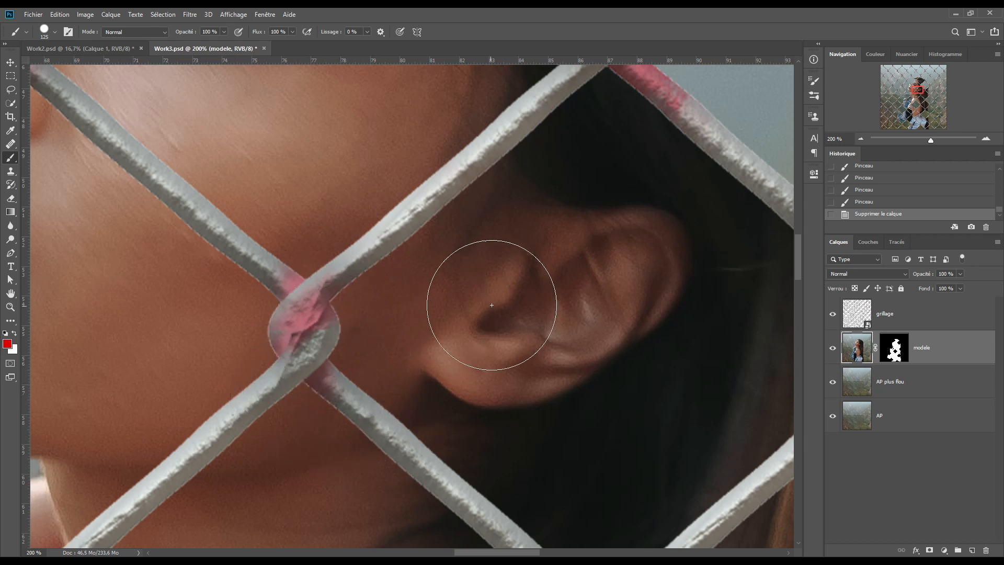
pyautogui.click(904, 315)
pyautogui.rightClick(911, 314)
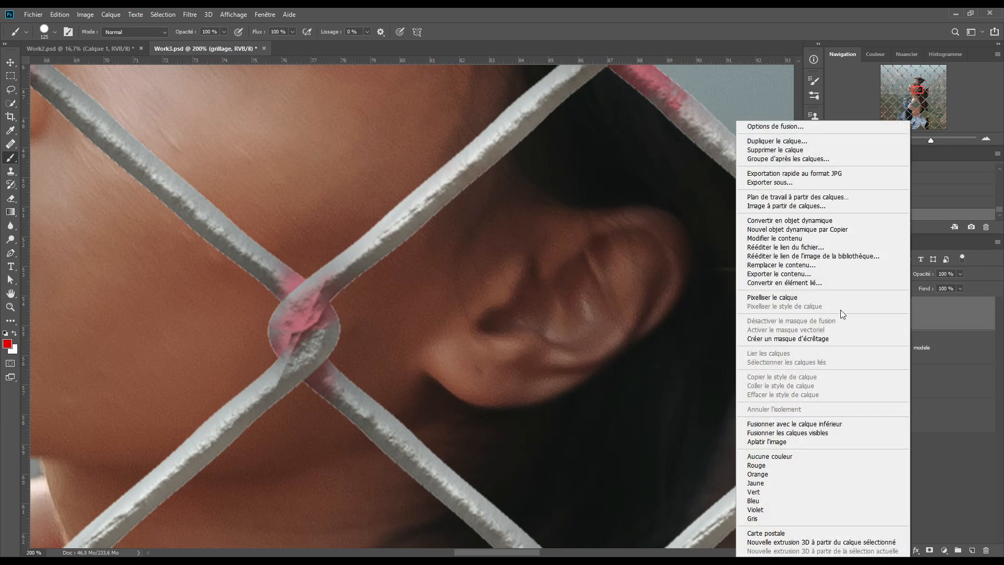
pyautogui.click(789, 296)
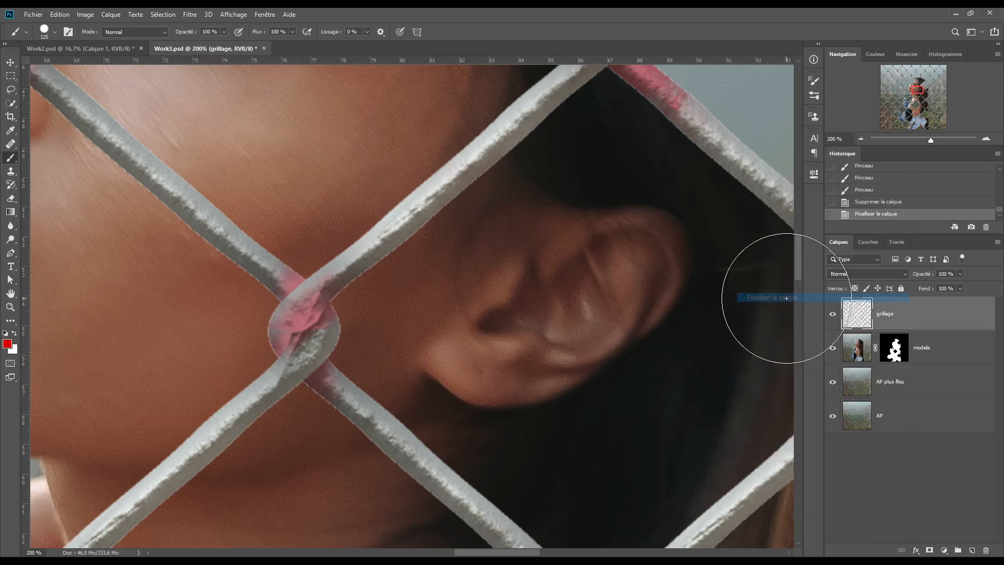
# Step: Defringe the grillage layer with a width of 1 pixel and convert it back to a smart object
pyautogui.click(111, 15)
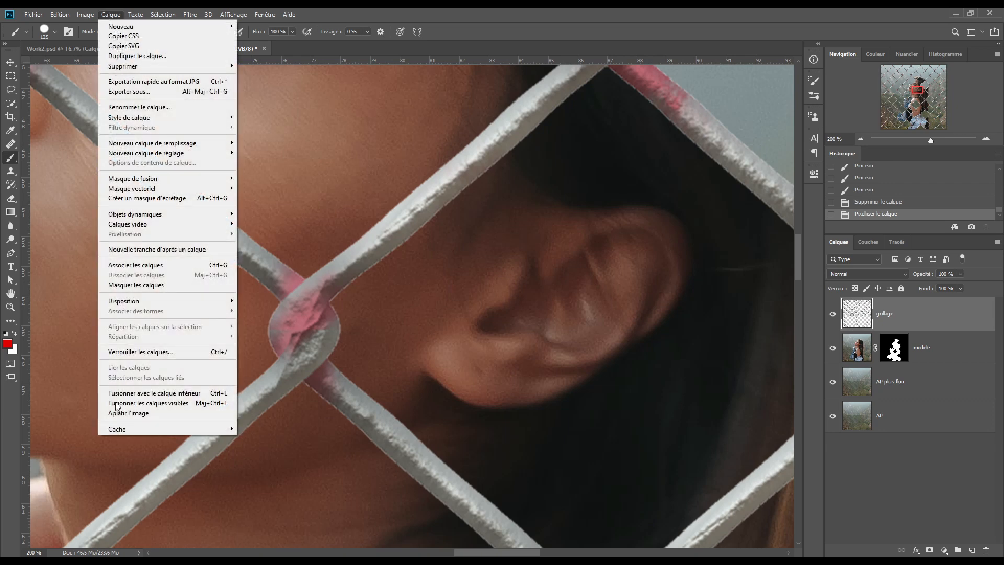
pyautogui.moveTo(125, 431)
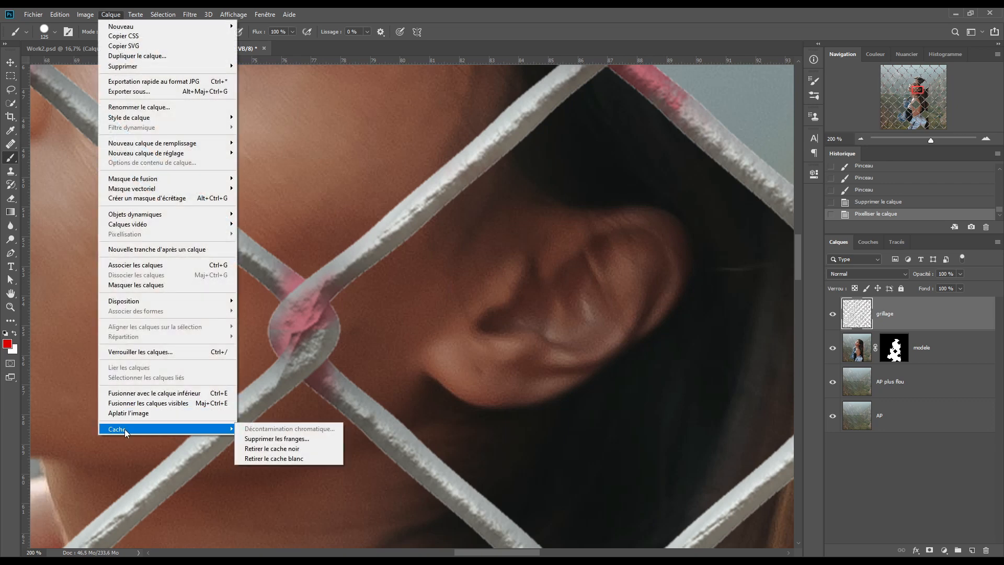
pyautogui.click(277, 439)
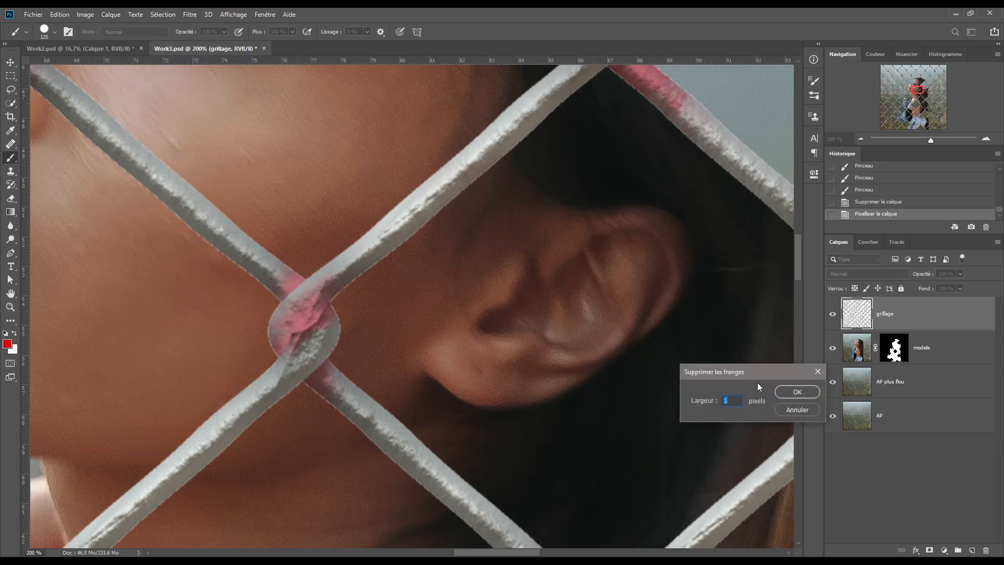
pyautogui.moveTo(758, 387); pyautogui.dragTo(578, 305)
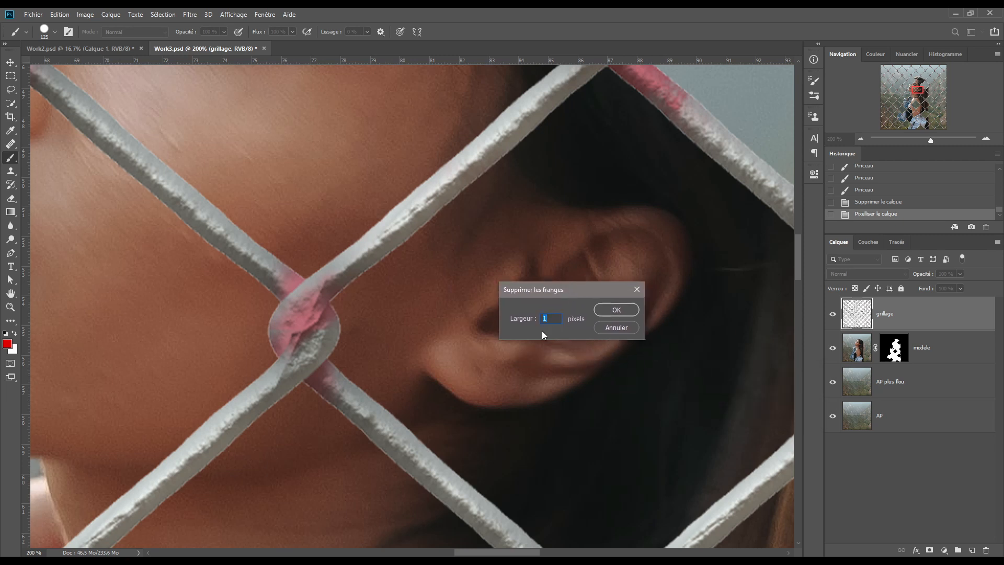
pyautogui.click(615, 311)
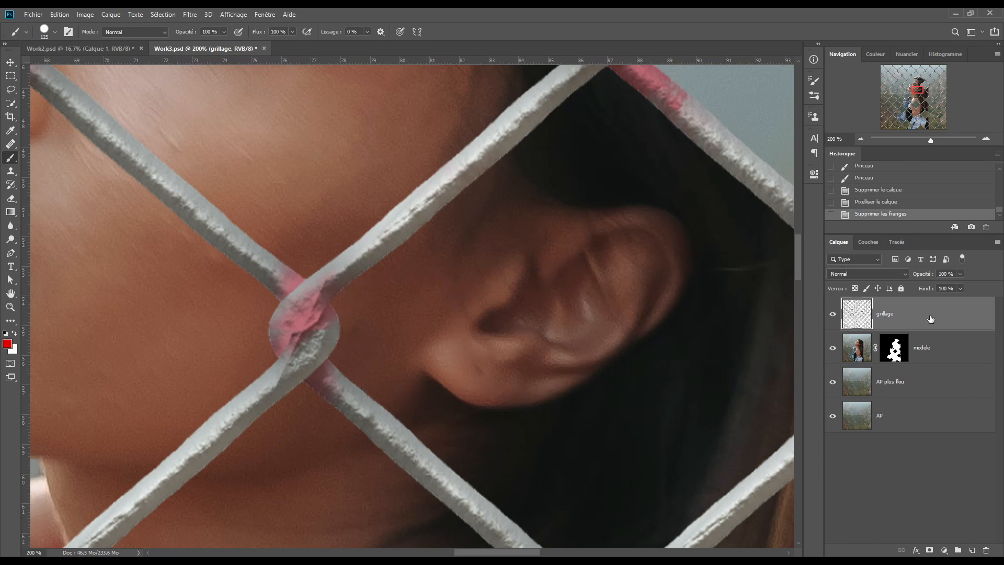
pyautogui.rightClick(930, 319)
pyautogui.click(810, 260)
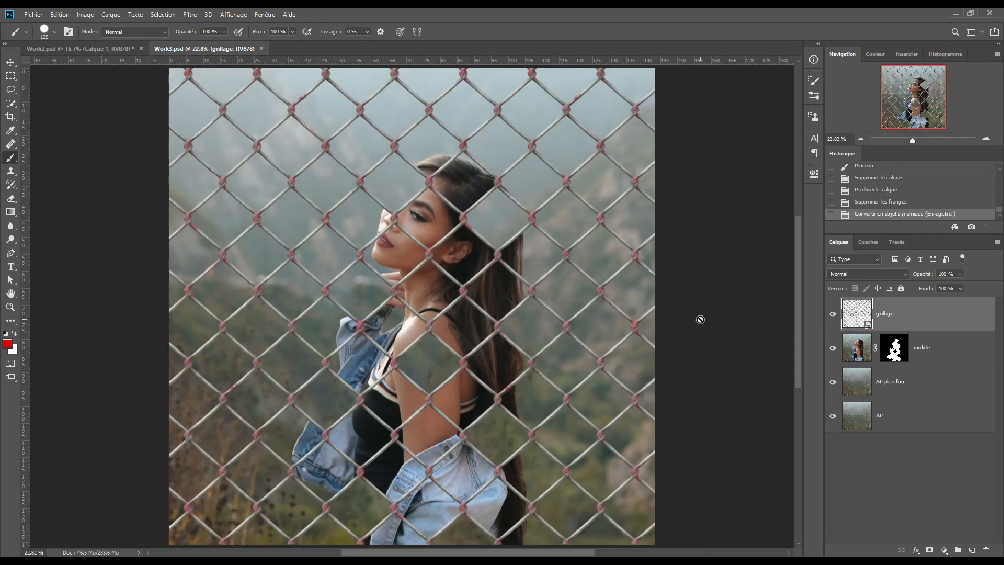
# Step: Convert the AP plus flou background layer to a smart object
pyautogui.click(920, 380)
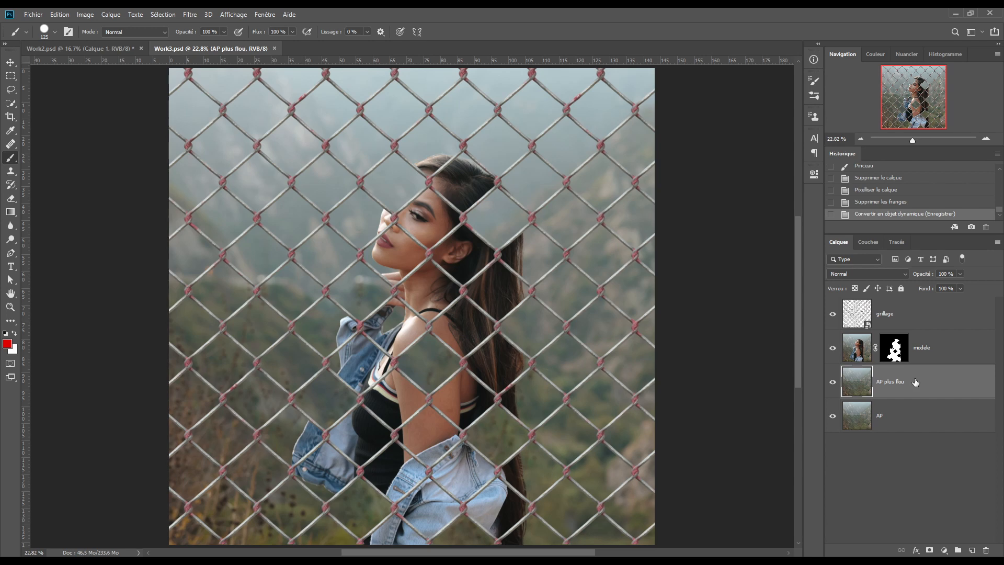
pyautogui.rightClick(919, 381)
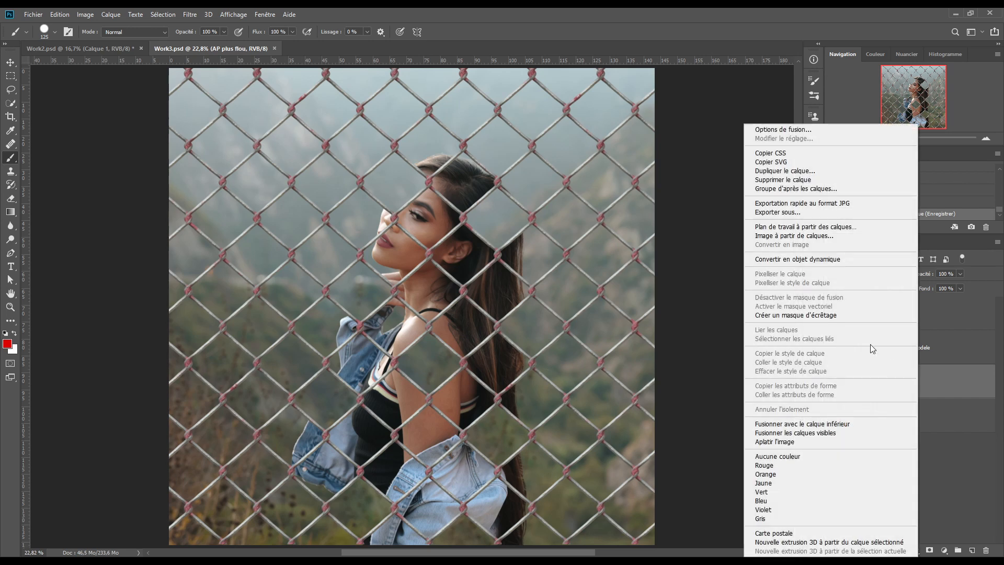
pyautogui.click(810, 260)
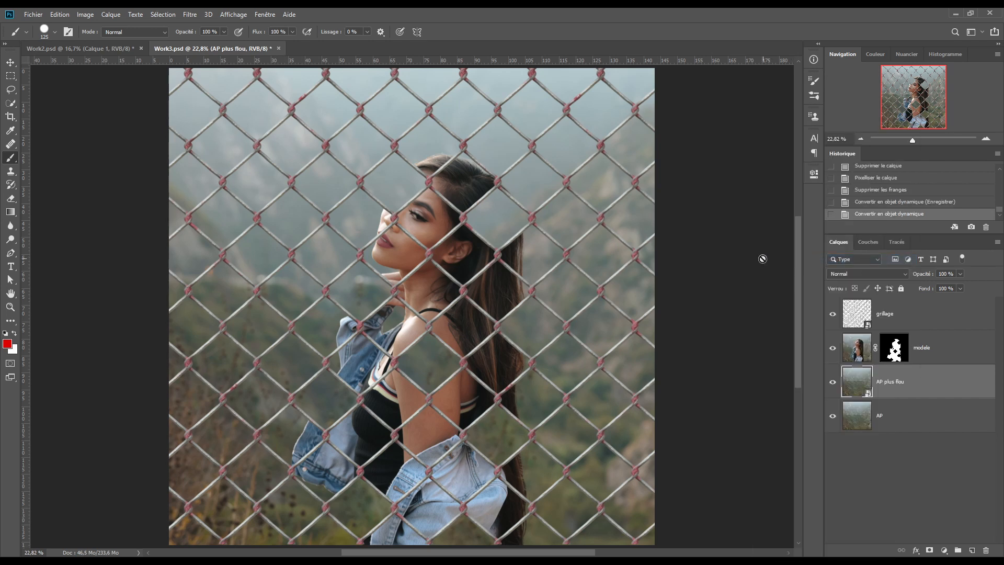
# Step: Apply a Field Blur of 57 px to AP plus flou with 23 % bokeh light, 28 % bokeh colour and a light range of 142 to 250
pyautogui.click(191, 16)
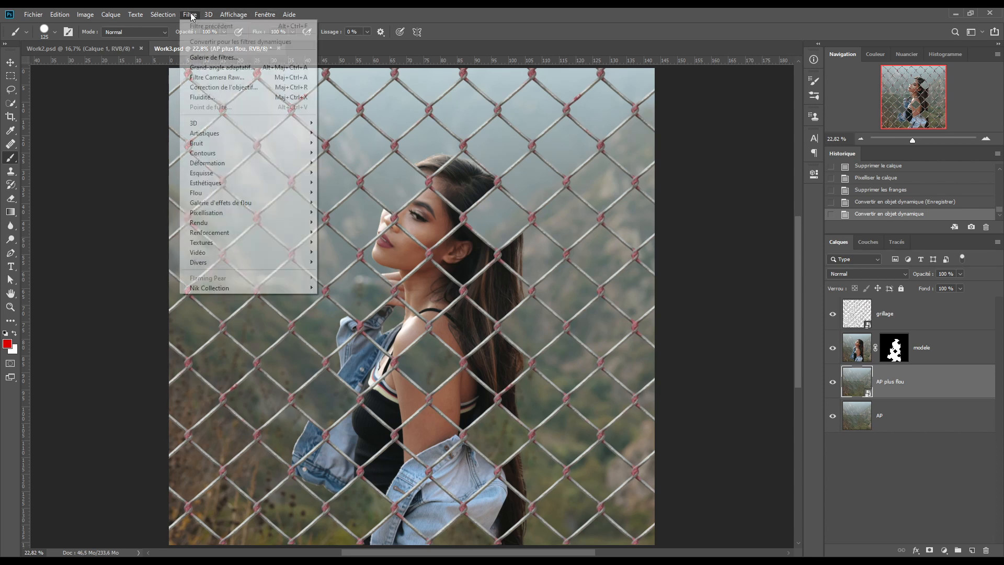
pyautogui.moveTo(248, 205)
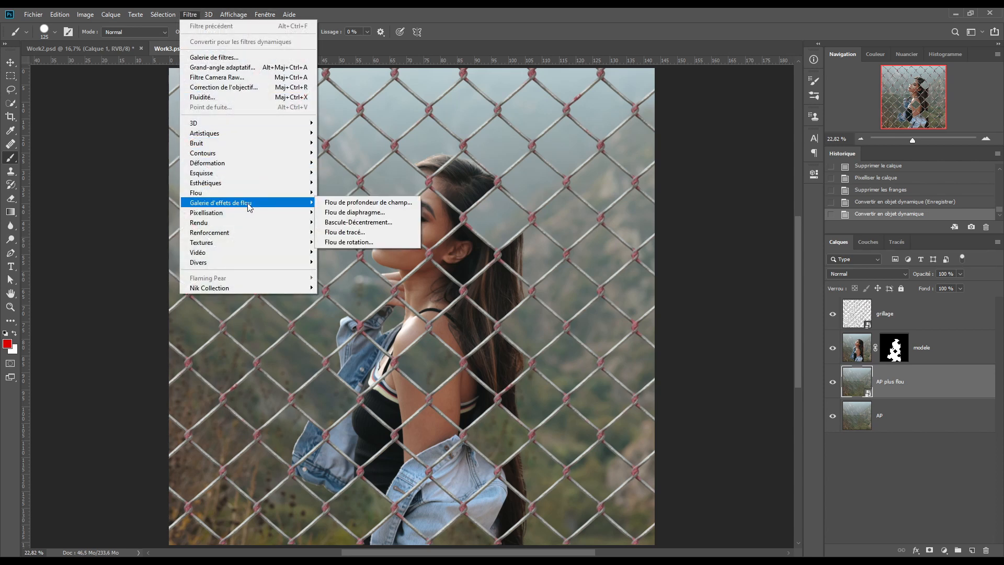
pyautogui.click(364, 204)
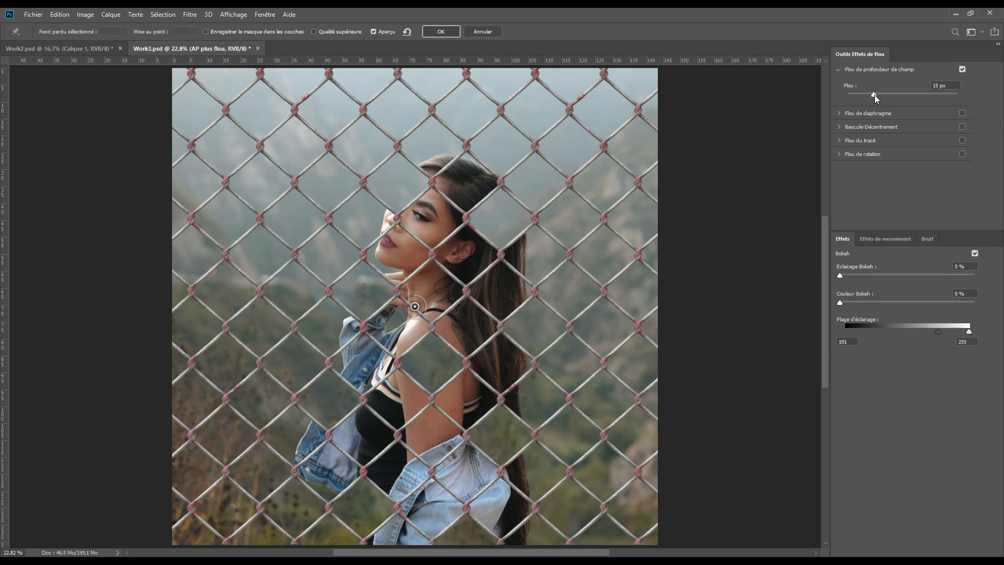
pyautogui.moveTo(874, 95); pyautogui.dragTo(895, 93)
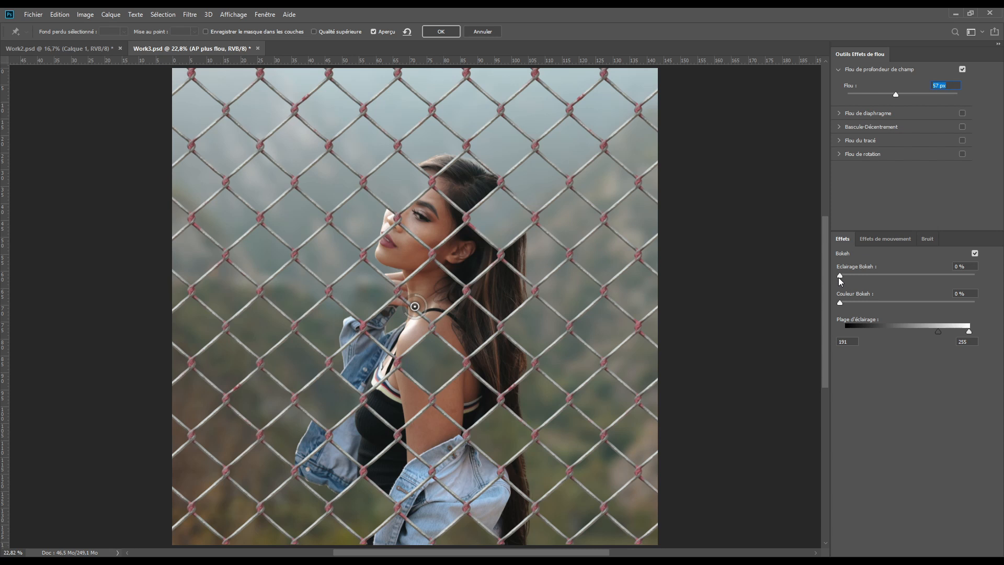
pyautogui.moveTo(839, 274); pyautogui.dragTo(871, 272)
pyautogui.moveTo(839, 302); pyautogui.dragTo(877, 299)
pyautogui.moveTo(937, 331); pyautogui.dragTo(914, 332)
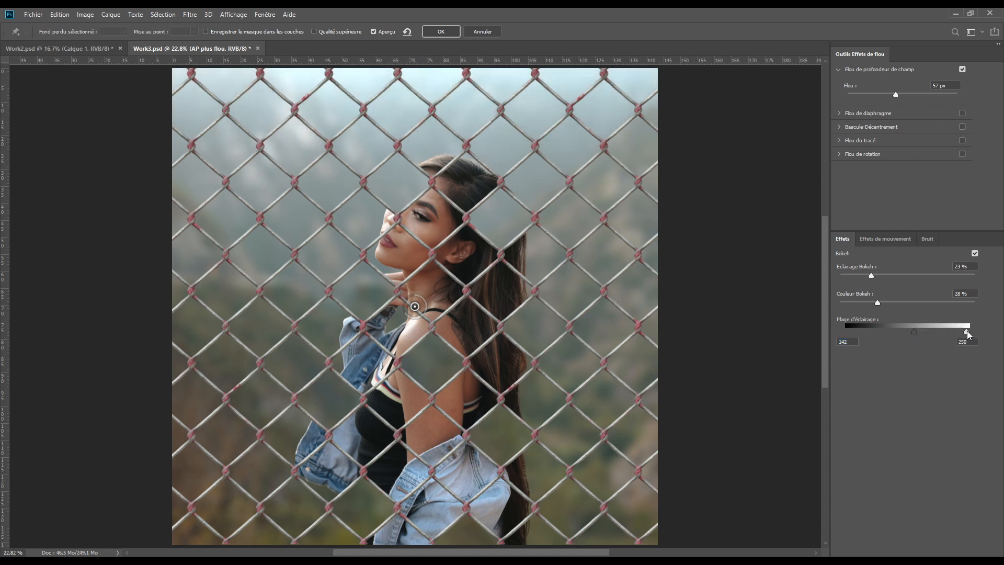
pyautogui.click(964, 343)
pyautogui.click(441, 32)
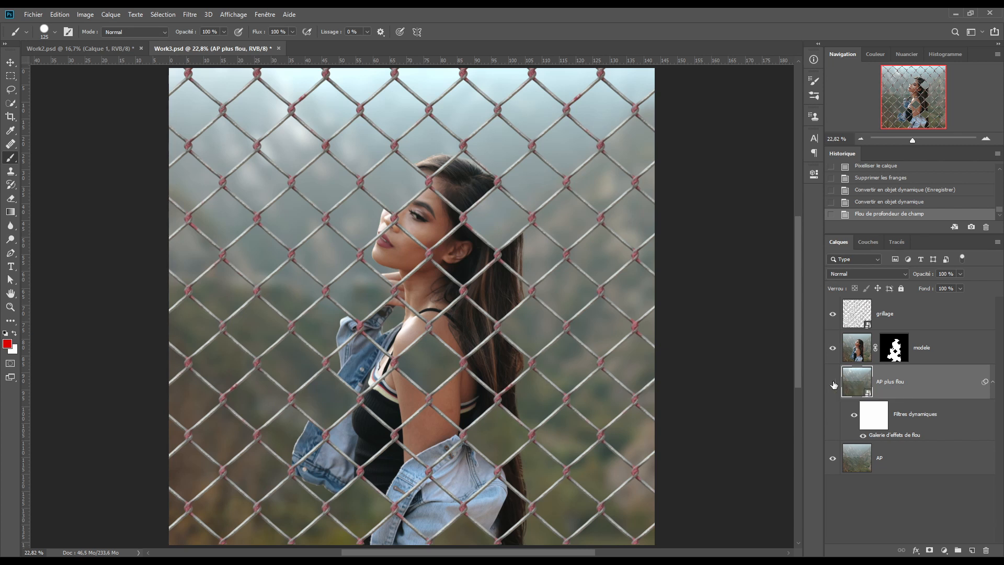
# Step: Compare the background with and without the blurred AP plus flou layer, leaving the layer visible
pyautogui.click(833, 384)
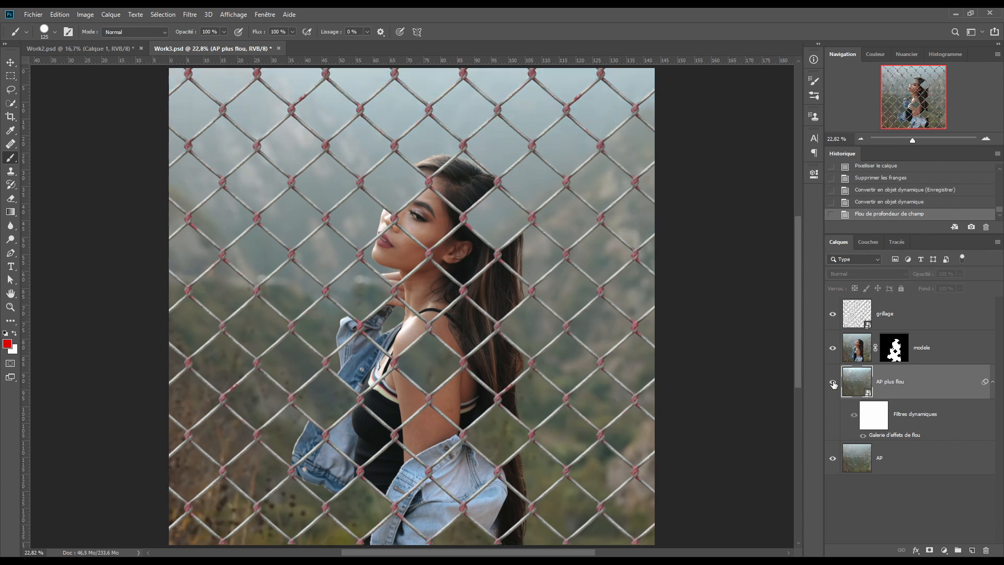
pyautogui.click(833, 384)
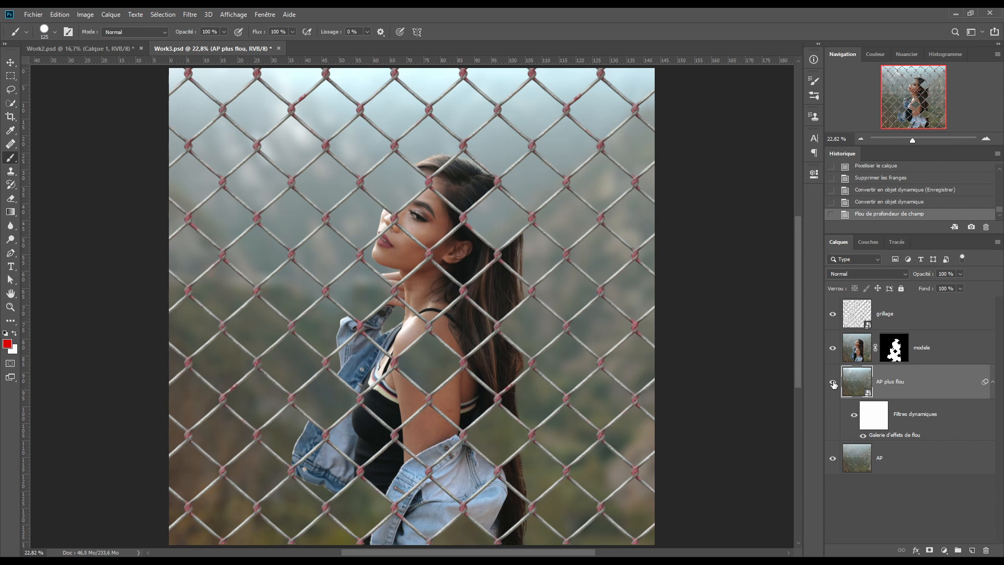
pyautogui.click(833, 384)
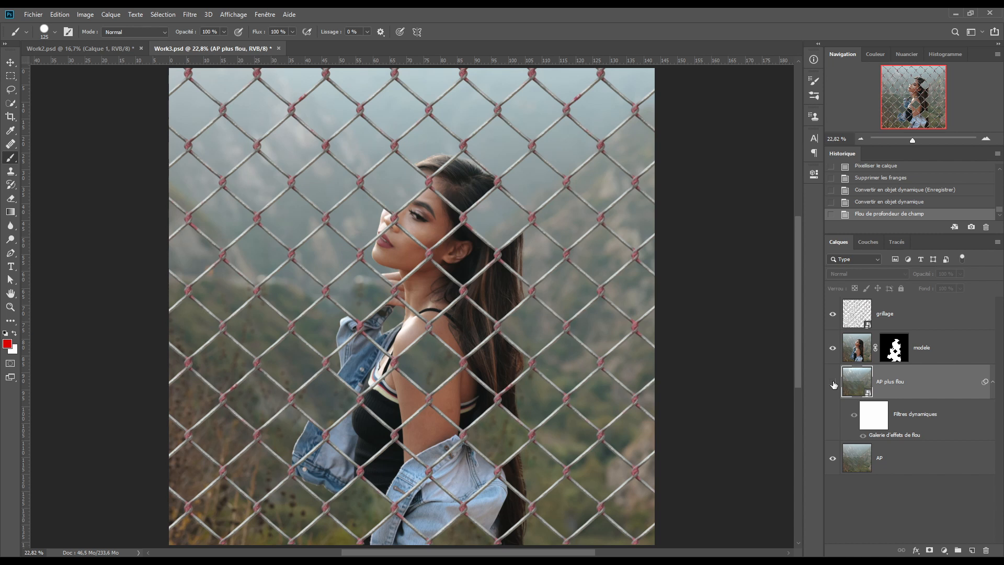
pyautogui.click(832, 384)
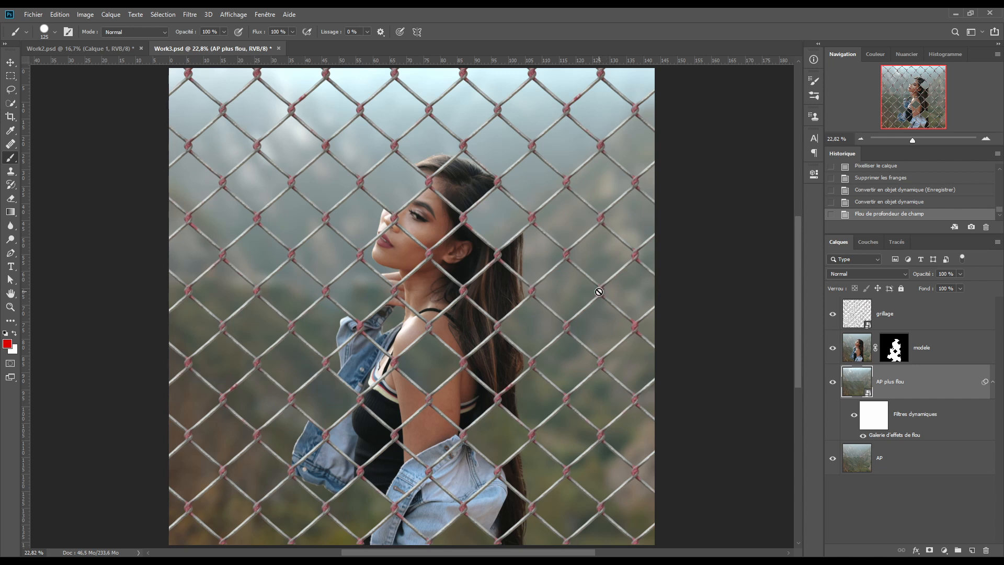
# Step: Add a Hue/Saturation adjustment layer above grillage and clip it to the fence layer
pyautogui.click(905, 313)
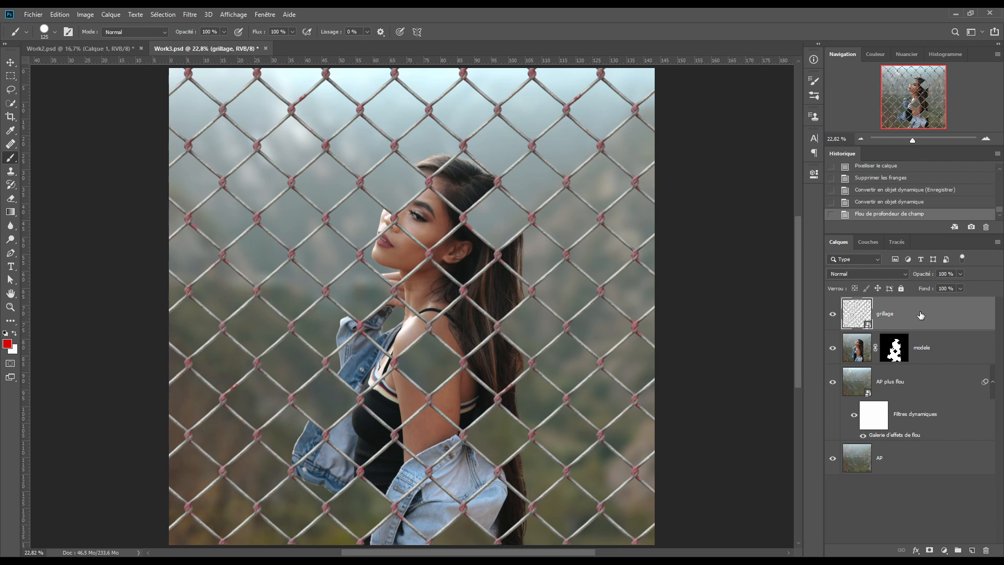
pyautogui.click(943, 550)
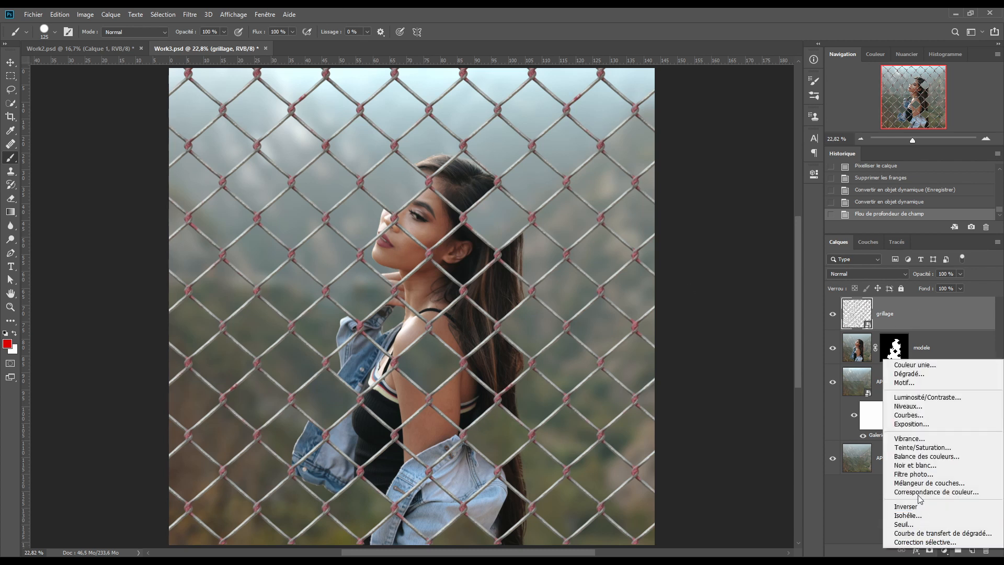
pyautogui.click(915, 448)
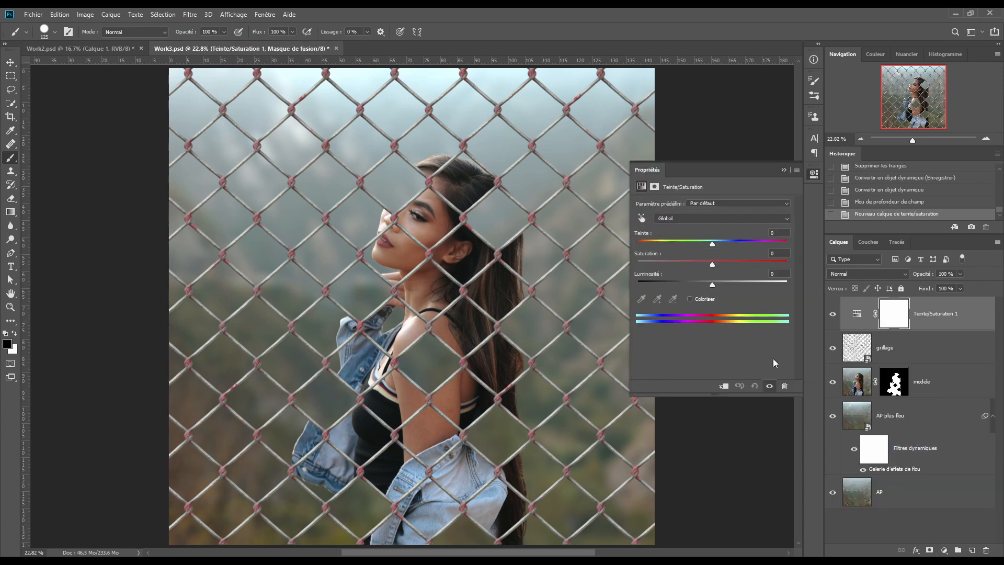
pyautogui.click(723, 387)
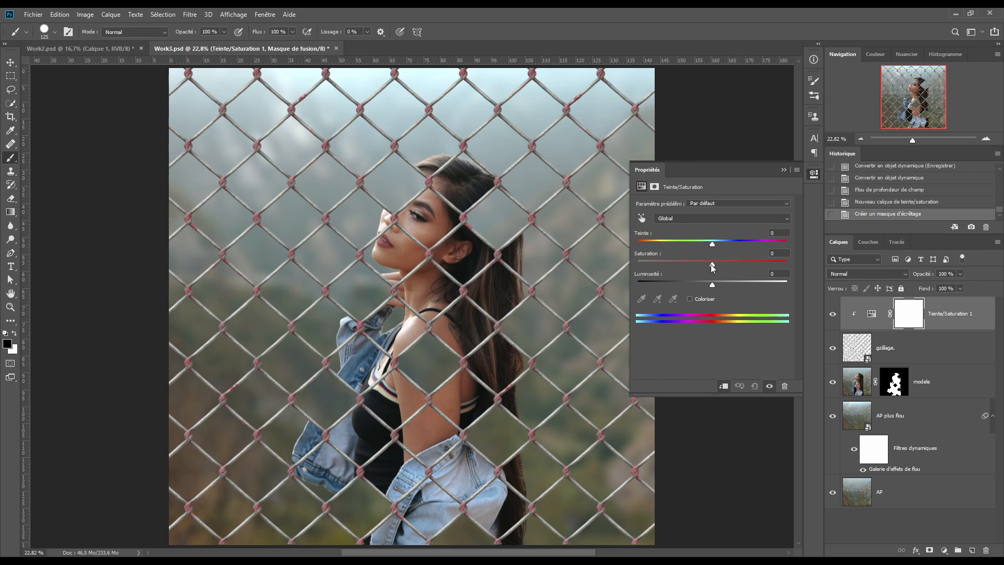
# Step: Try desaturating the whole fence with the global saturation at -100, and reset it to 0
pyautogui.moveTo(713, 267); pyautogui.dragTo(638, 267)
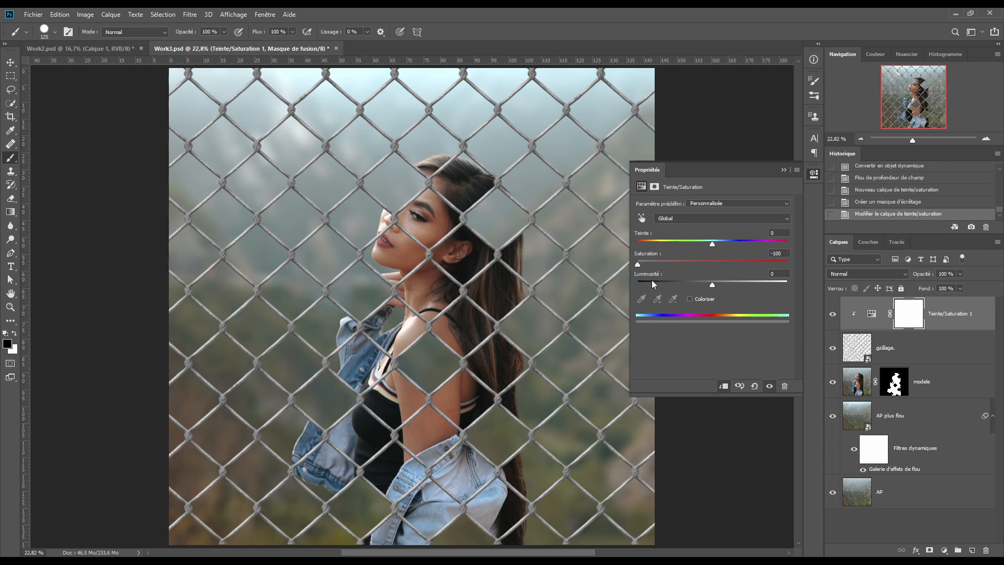
pyautogui.click(783, 171)
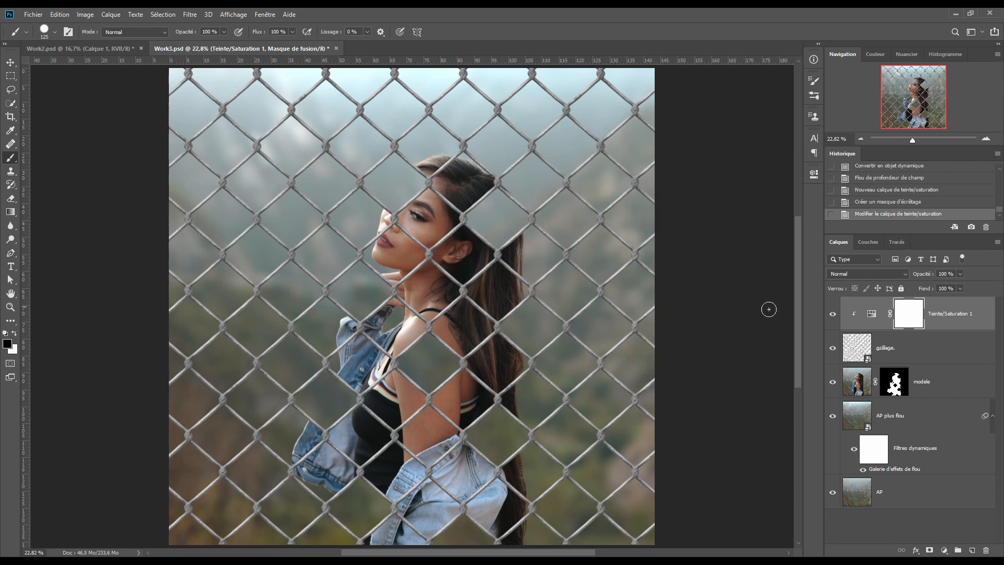
pyautogui.doubleClick(871, 314)
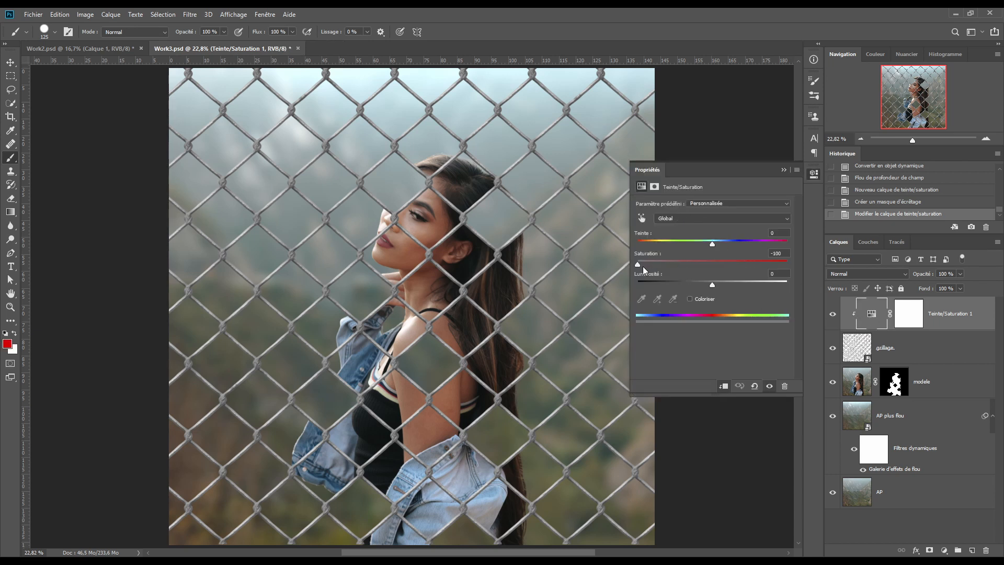
pyautogui.moveTo(641, 265); pyautogui.dragTo(713, 264)
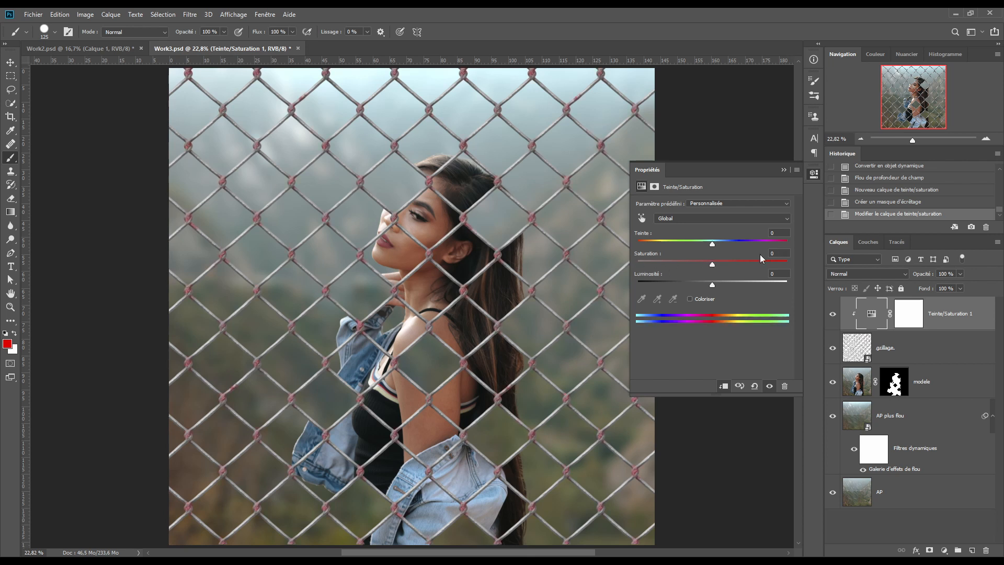
# Step: Set the saturation of only the reds to -100 in the fence's Hue/Saturation adjustment
pyautogui.click(704, 217)
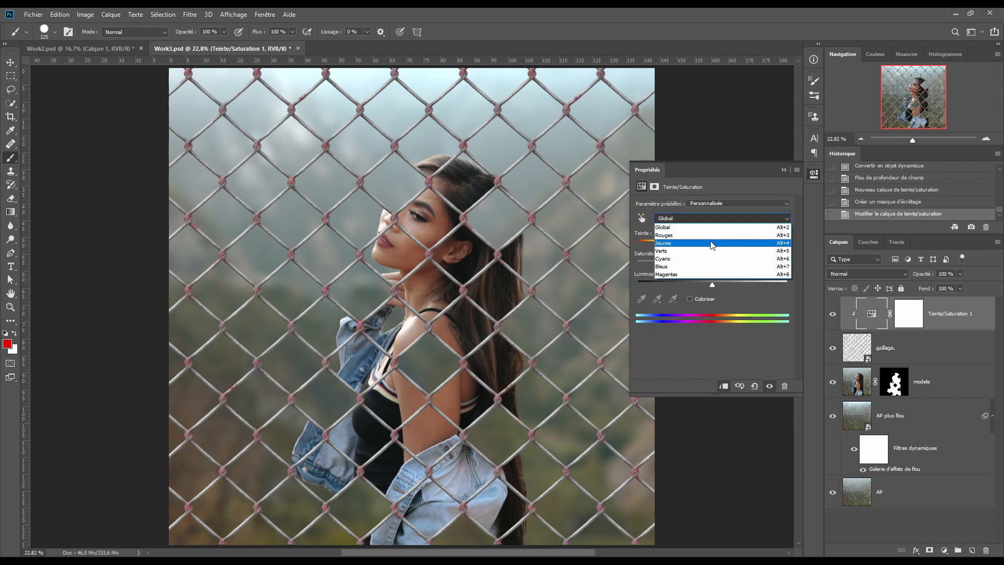
pyautogui.click(714, 237)
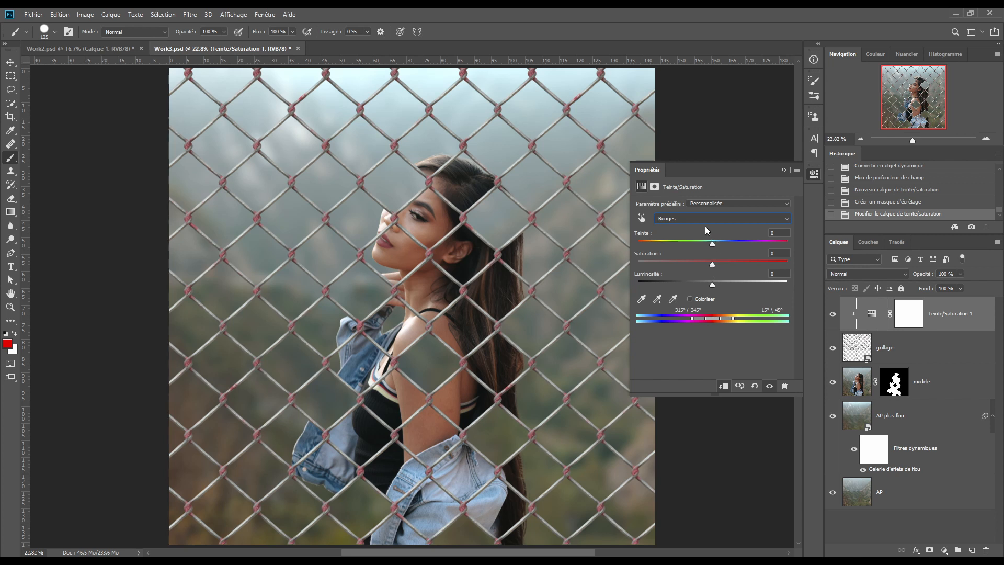
pyautogui.moveTo(712, 266); pyautogui.dragTo(629, 269)
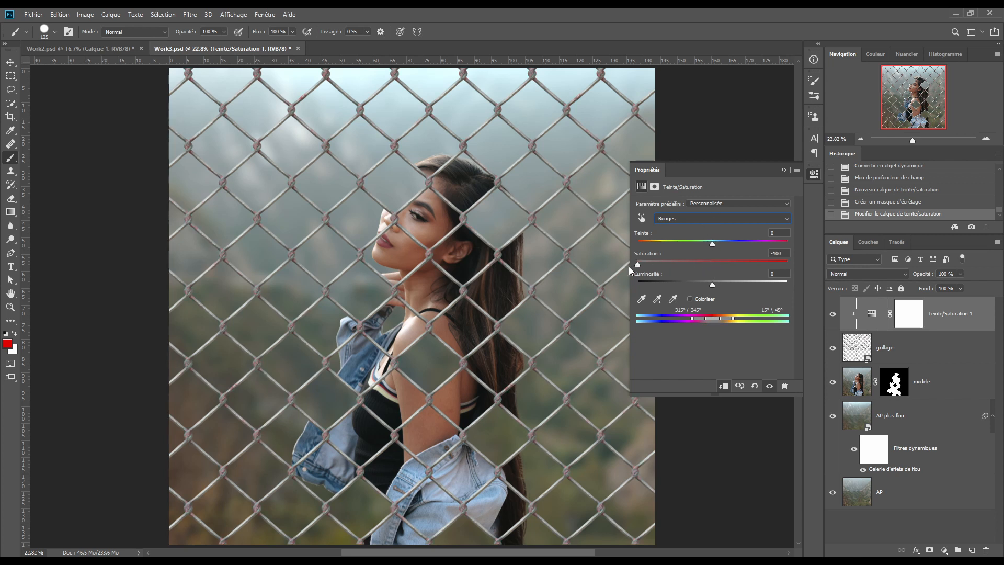
pyautogui.click(783, 170)
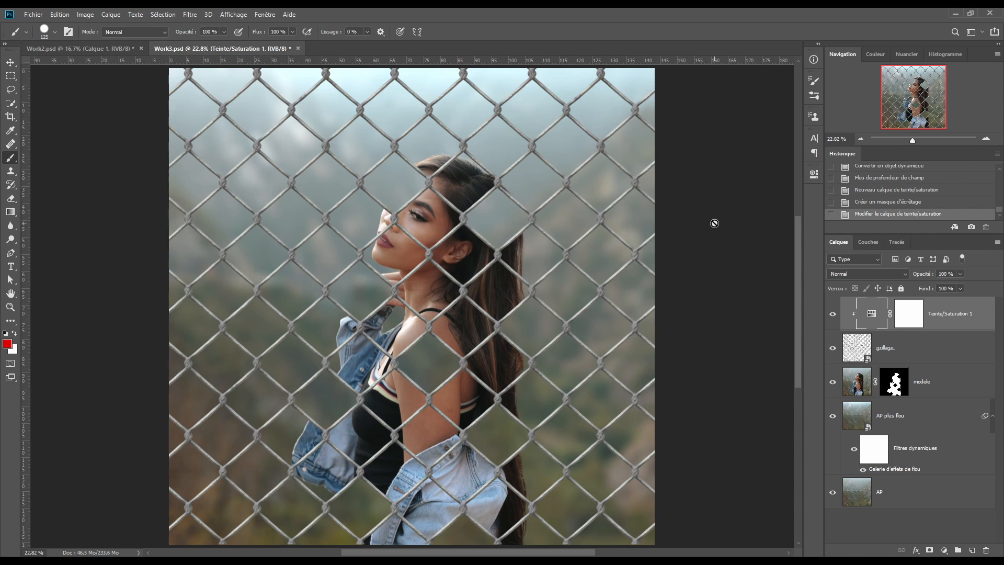
# Step: Apply a Camera Raw filter to the grillage layer with a post-crop vignette amount of -43
pyautogui.click(924, 349)
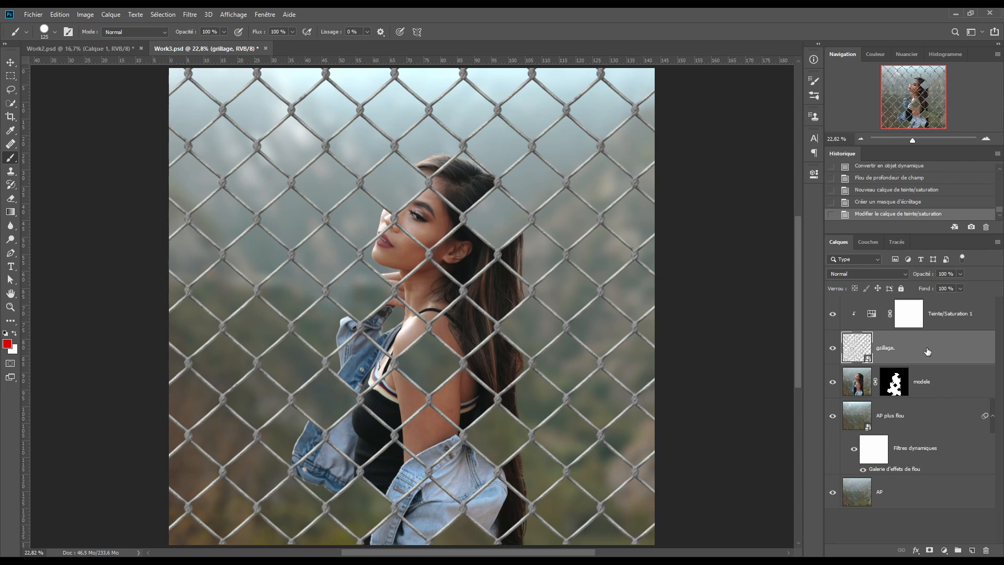
pyautogui.click(190, 15)
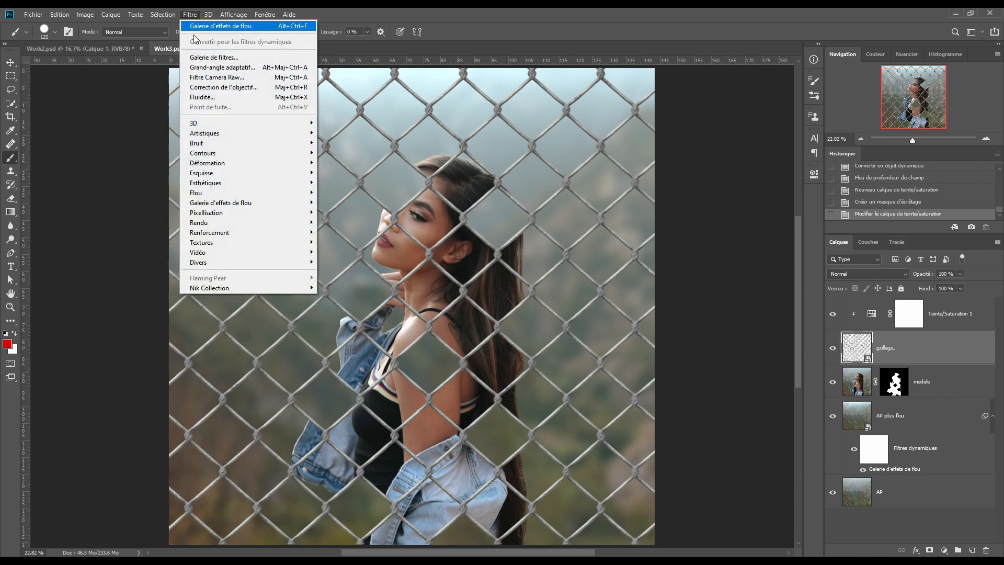
pyautogui.click(217, 77)
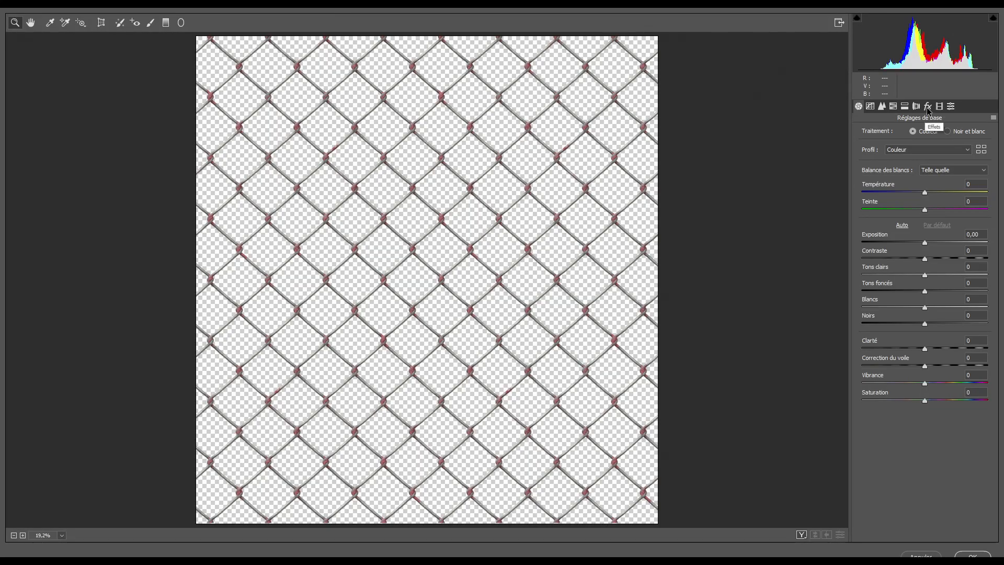
pyautogui.click(928, 107)
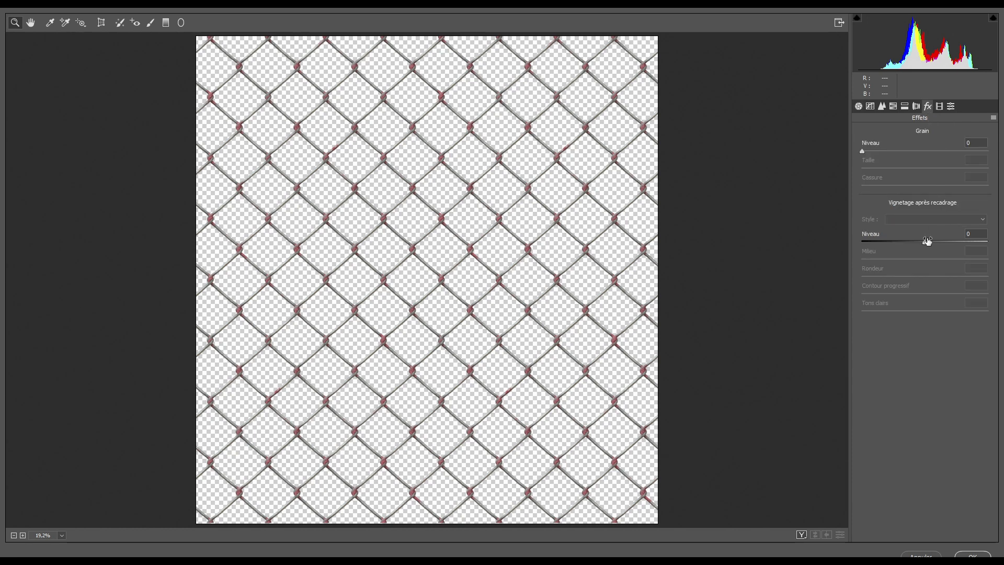
pyautogui.moveTo(927, 242); pyautogui.dragTo(899, 244)
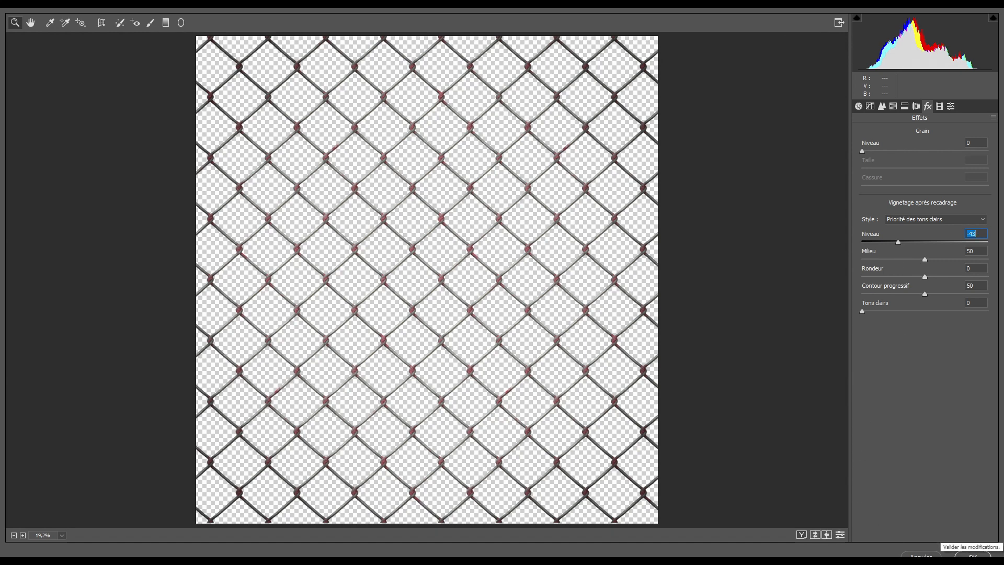
pyautogui.click(971, 555)
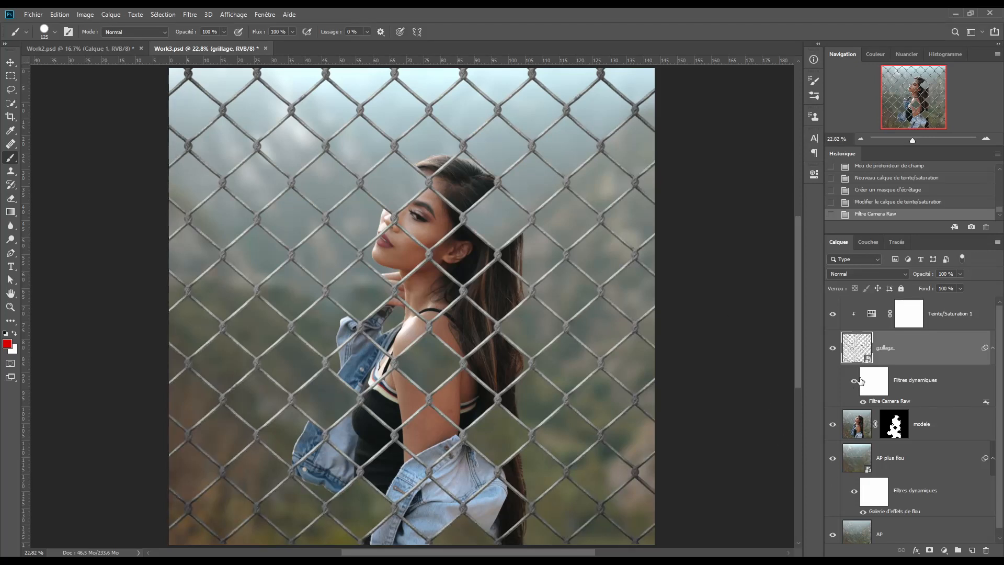
# Step: Compare the fence with and without its Camera Raw vignette, leaving the layer and the filter visible
pyautogui.click(832, 348)
pyautogui.click(832, 350)
pyautogui.click(863, 402)
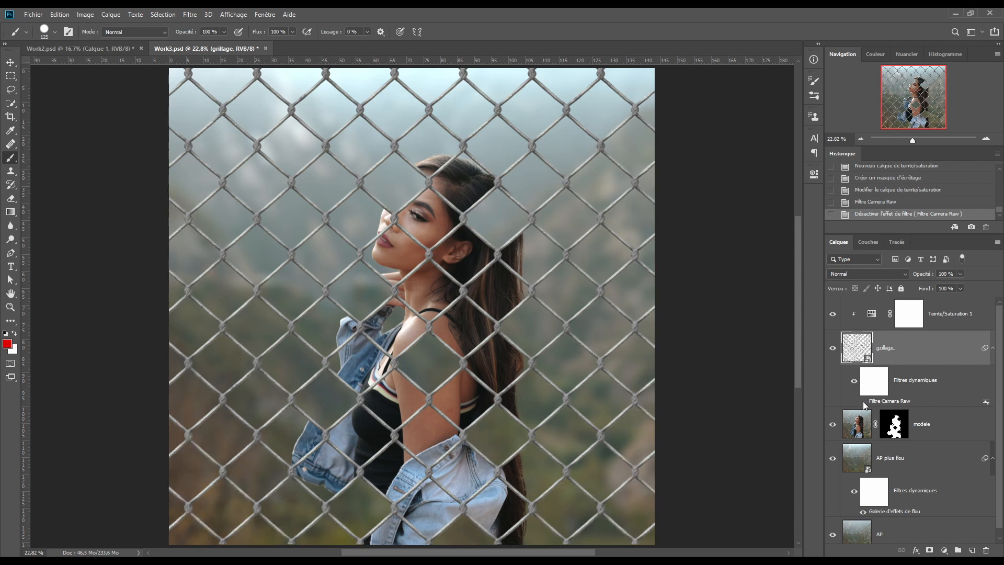
pyautogui.click(863, 401)
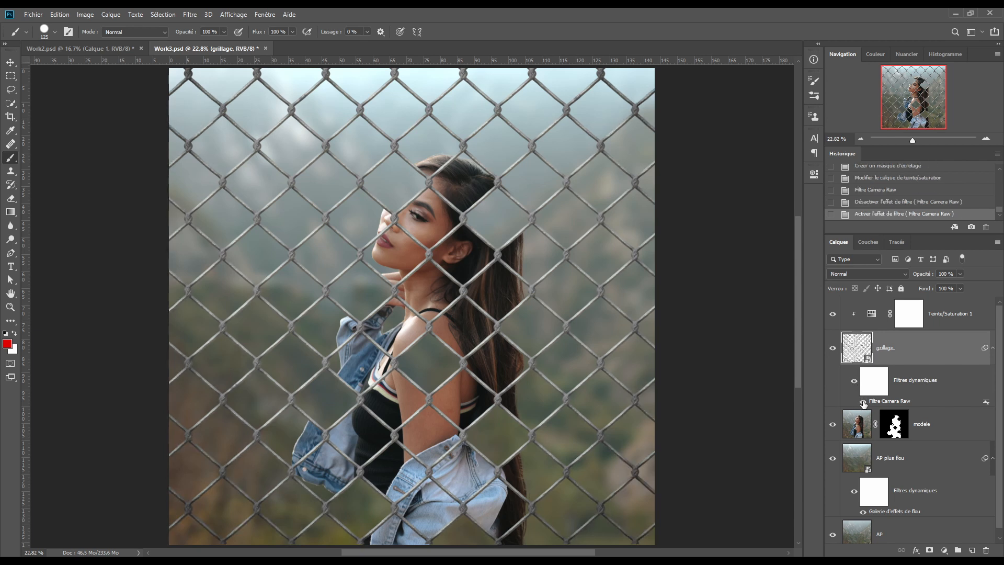
pyautogui.click(863, 401)
pyautogui.click(863, 402)
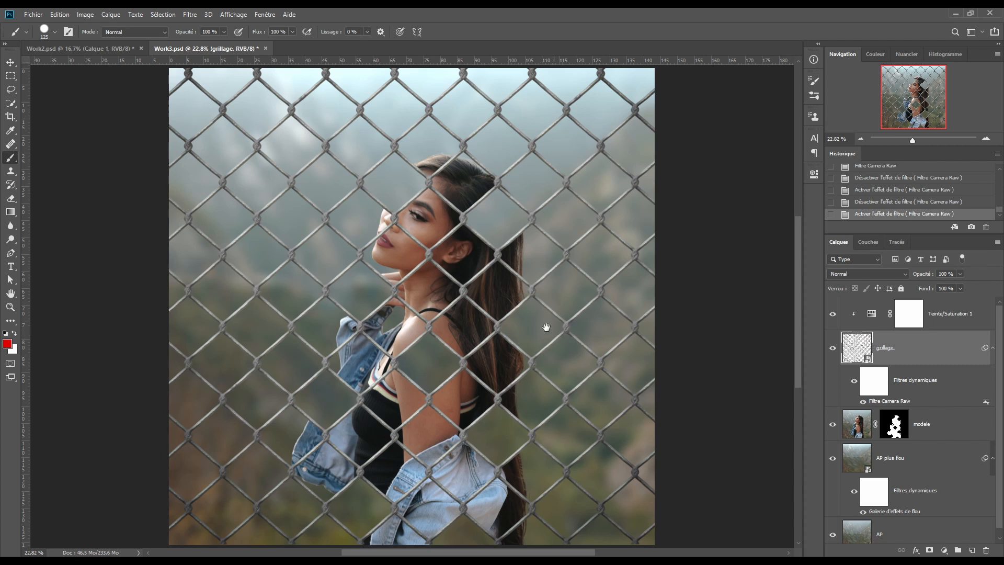
# Step: Add a Curves adjustment layer above the fence's clipped Hue/Saturation layer
pyautogui.scroll(-1, 435, 267)
pyautogui.scroll(-1, 435, 267)
pyautogui.moveTo(419, 287); pyautogui.dragTo(483, 297)
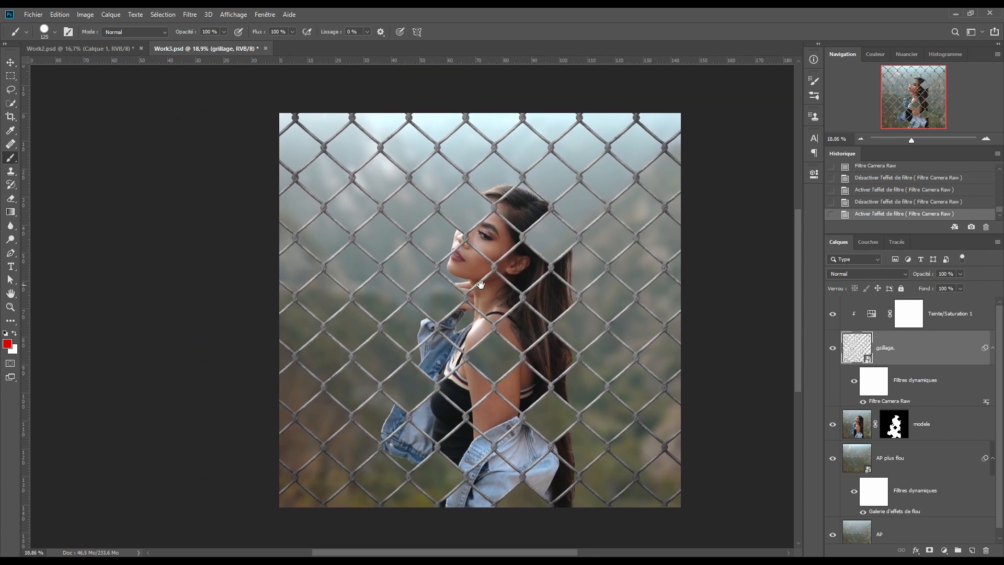
pyautogui.click(872, 314)
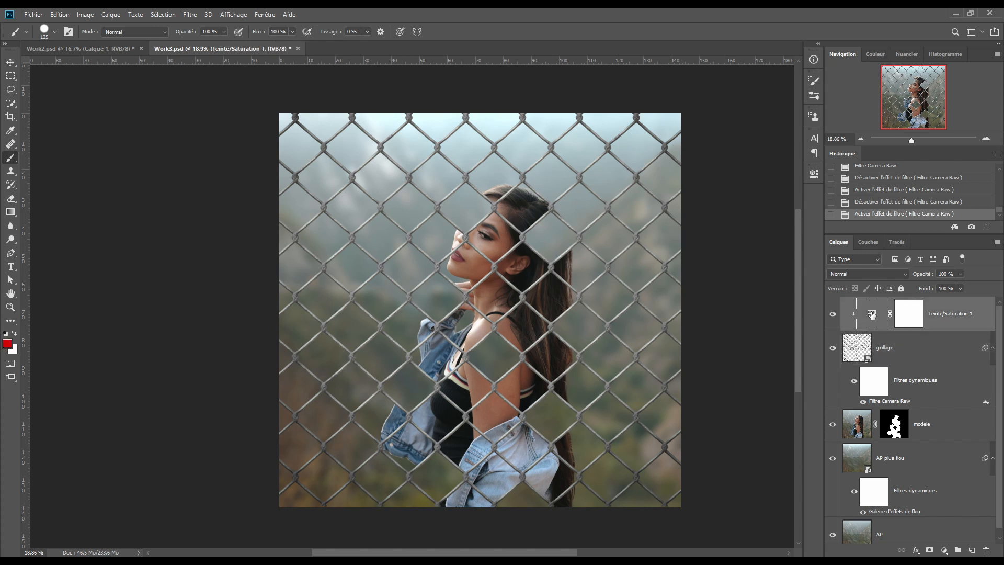
pyautogui.click(944, 550)
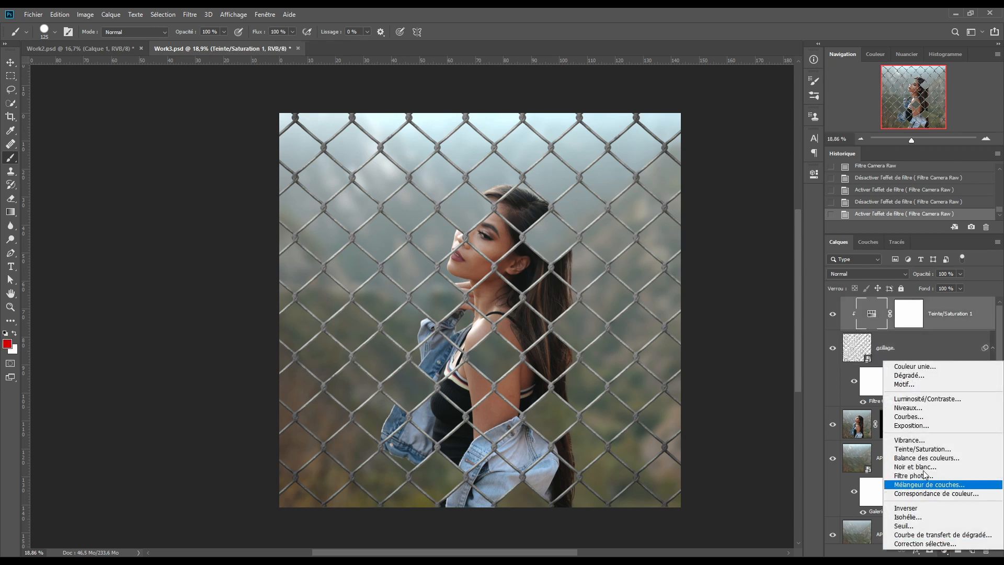
pyautogui.click(912, 416)
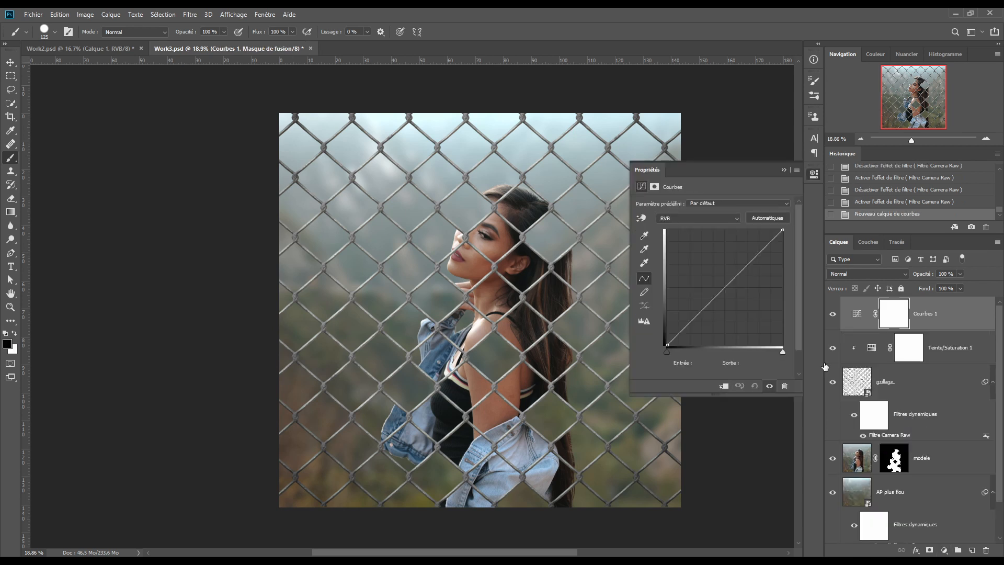
# Step: Brighten the highlights with an RGB curve point at input 168, output 187
pyautogui.click(749, 262)
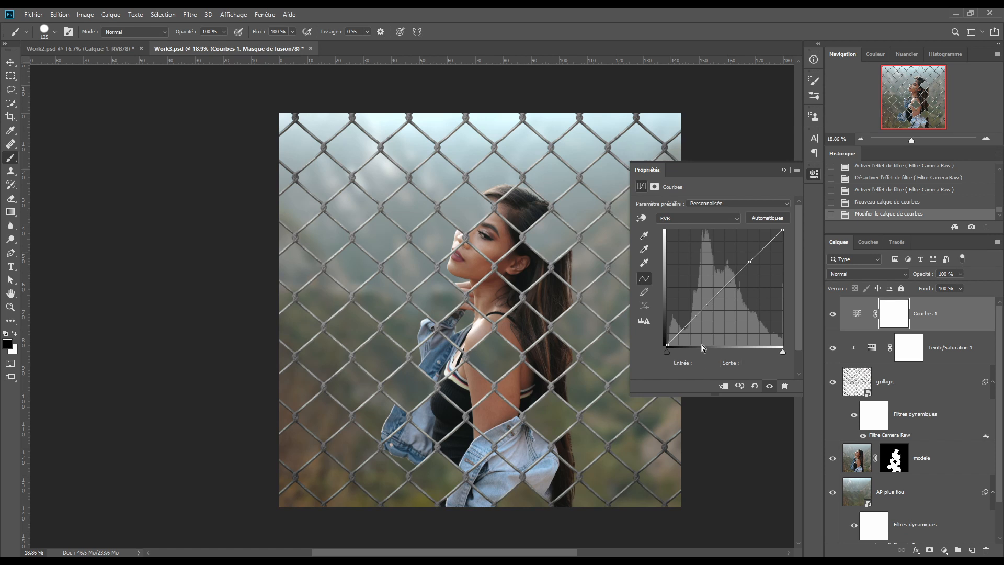
pyautogui.click(749, 261)
pyautogui.click(711, 361)
pyautogui.write('168')
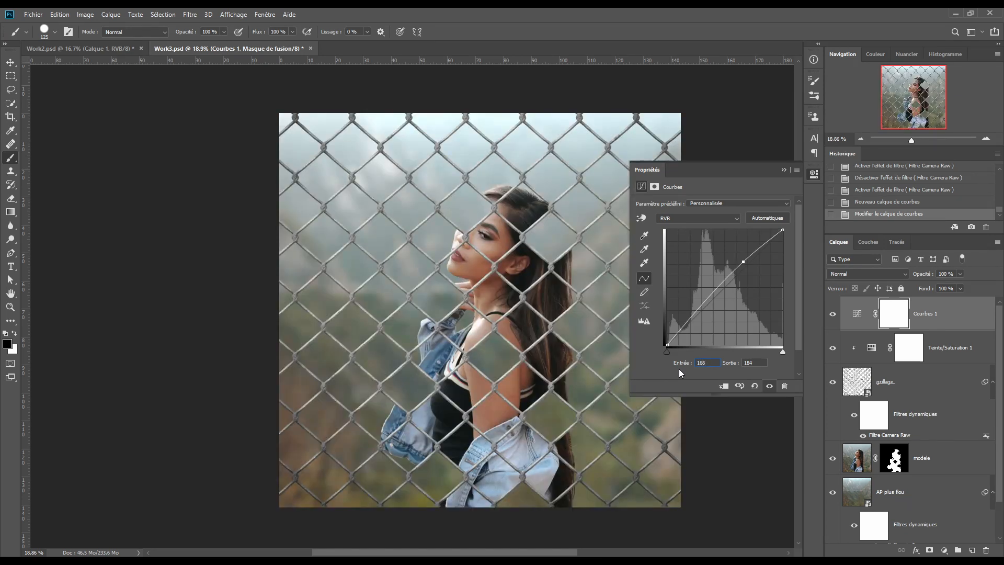
pyautogui.press('Tab')
pyautogui.write('187')
# Step: Anchor the shadows with a second RGB curve point at input 77, output 78
pyautogui.click(696, 309)
pyautogui.moveTo(711, 363); pyautogui.dragTo(670, 348)
pyautogui.write('77')
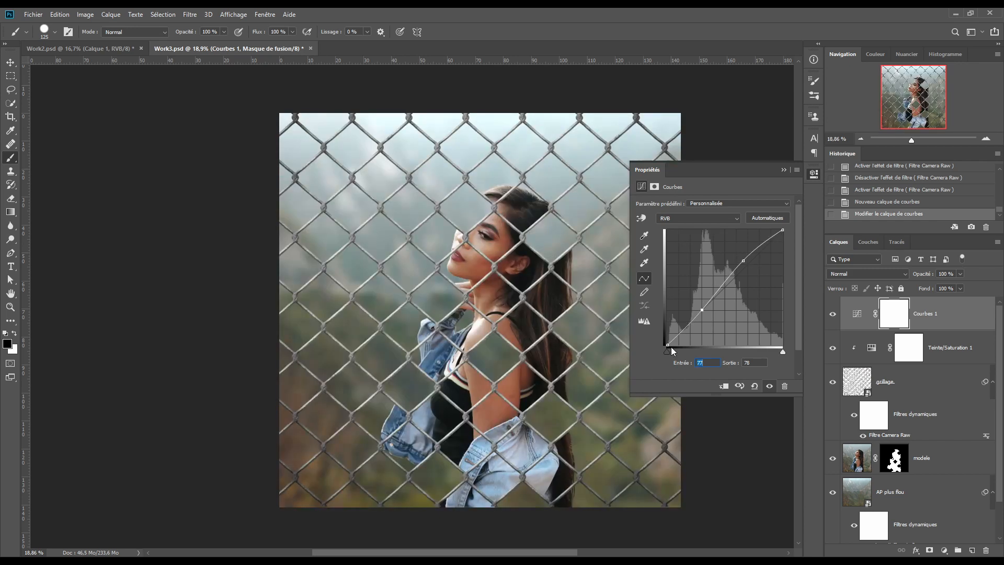
pyautogui.press('Tab')
pyautogui.write('78')
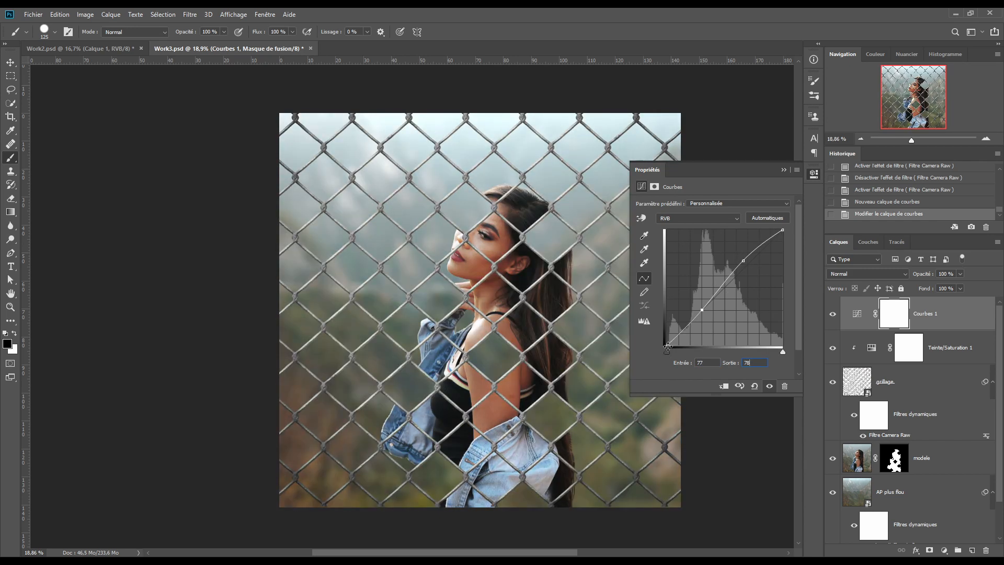
# Step: Lift the curve's black point to output 35 and compare the image with and without the Curves layer, leaving it visible
pyautogui.click(668, 345)
pyautogui.write('35')
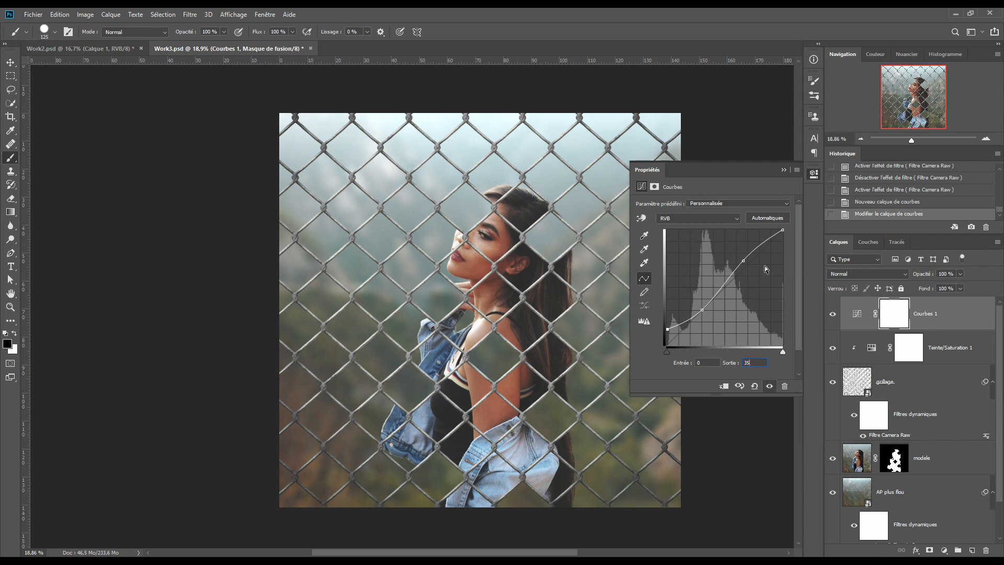
pyautogui.click(783, 169)
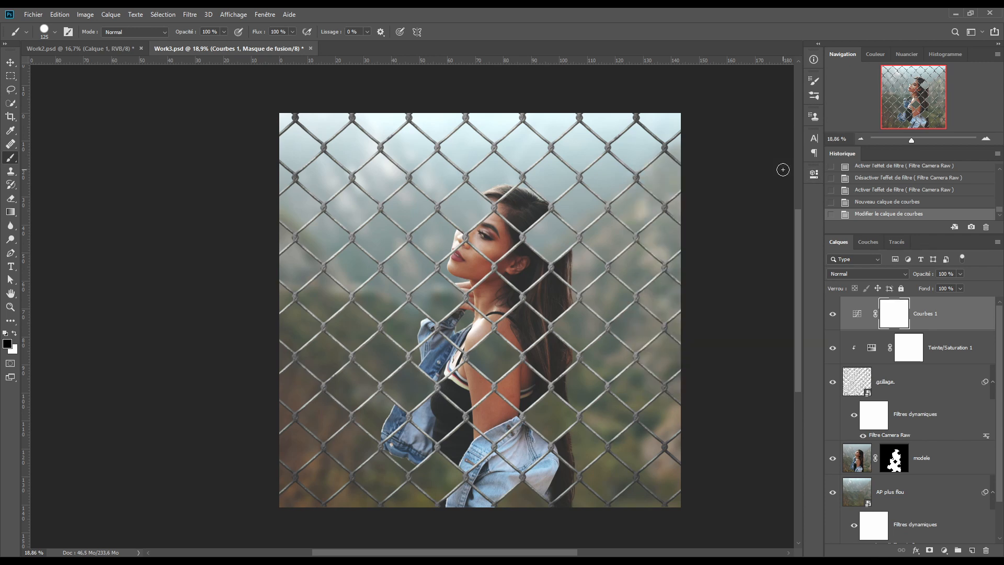
pyautogui.click(832, 315)
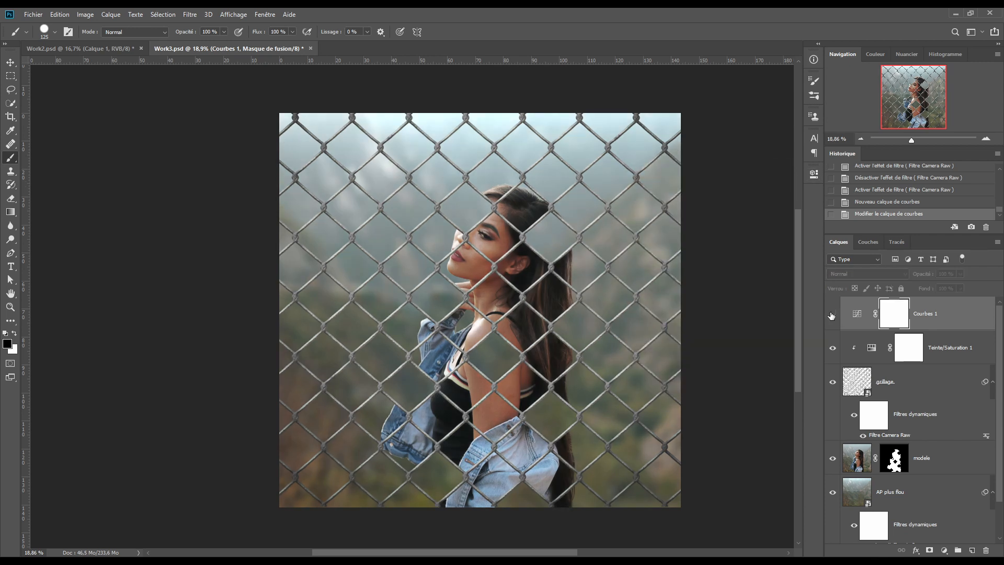
pyautogui.click(832, 314)
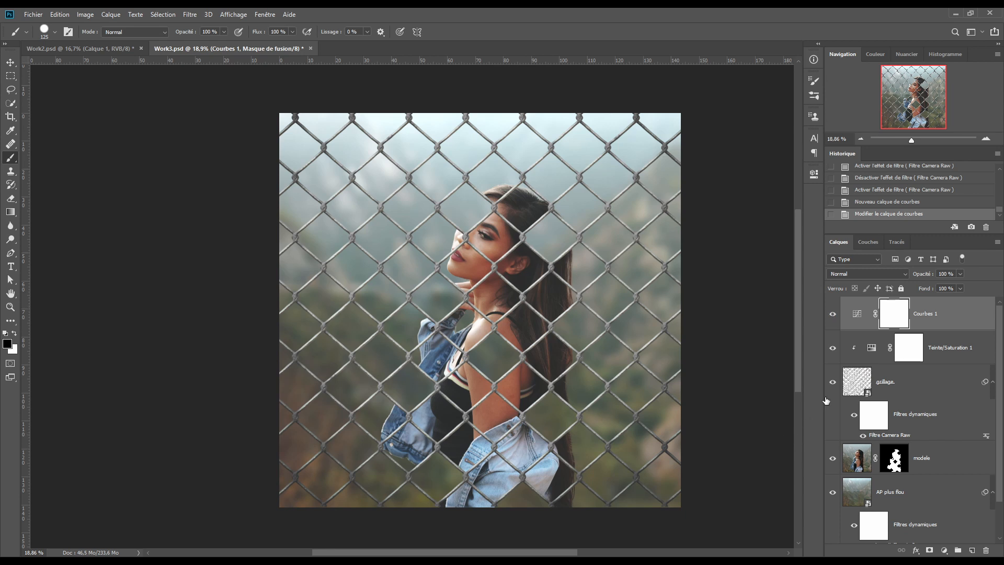
# Step: Add a Vibrance adjustment layer above the Curves layer with vibrance +41 and saturation -21
pyautogui.click(944, 550)
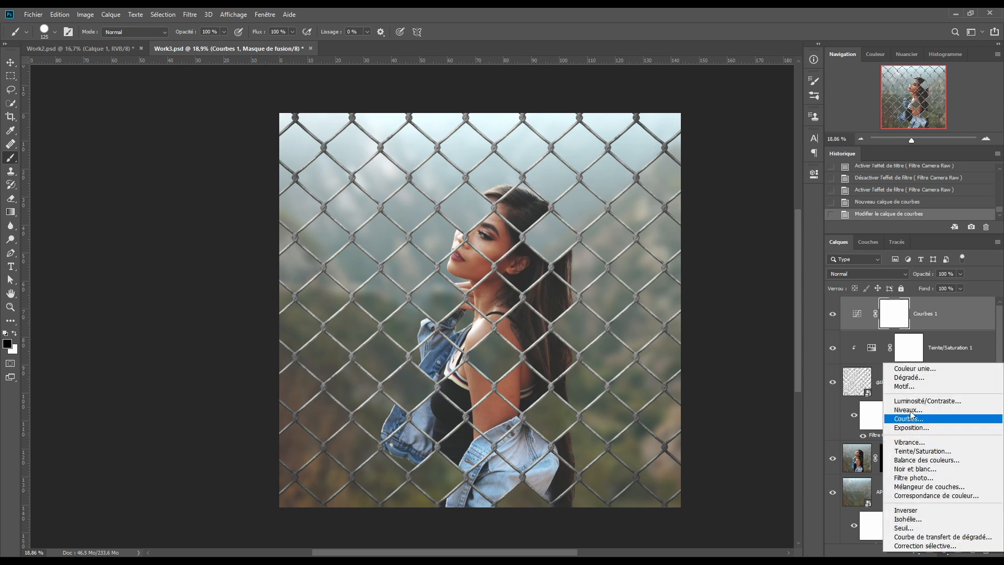
pyautogui.click(912, 441)
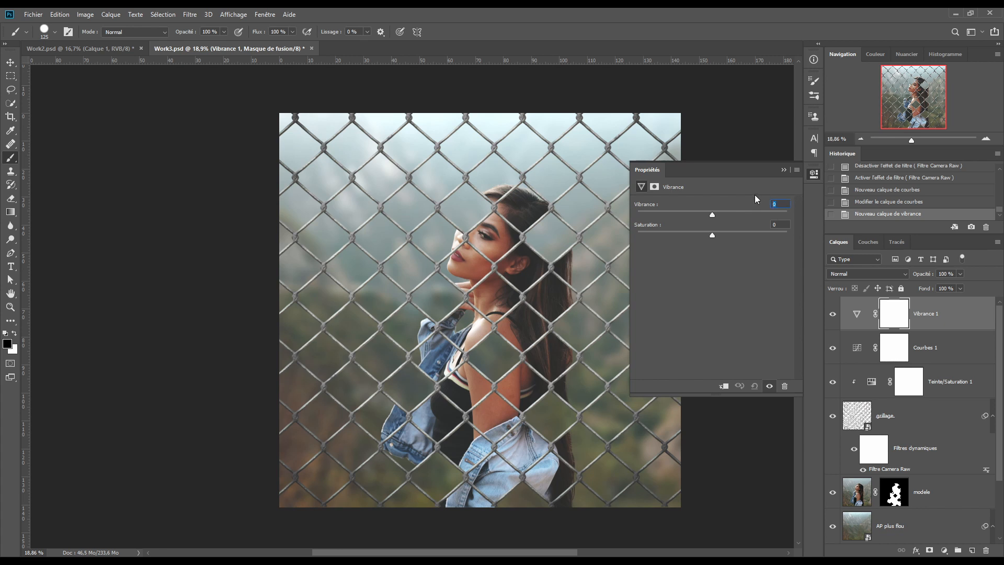
pyautogui.write('41')
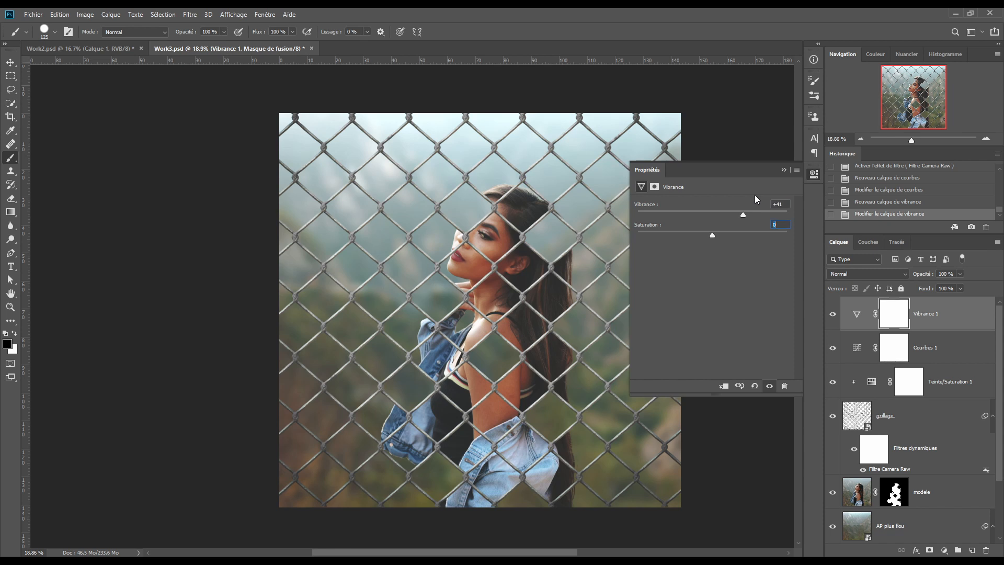
pyautogui.write('-21')
pyautogui.click(783, 169)
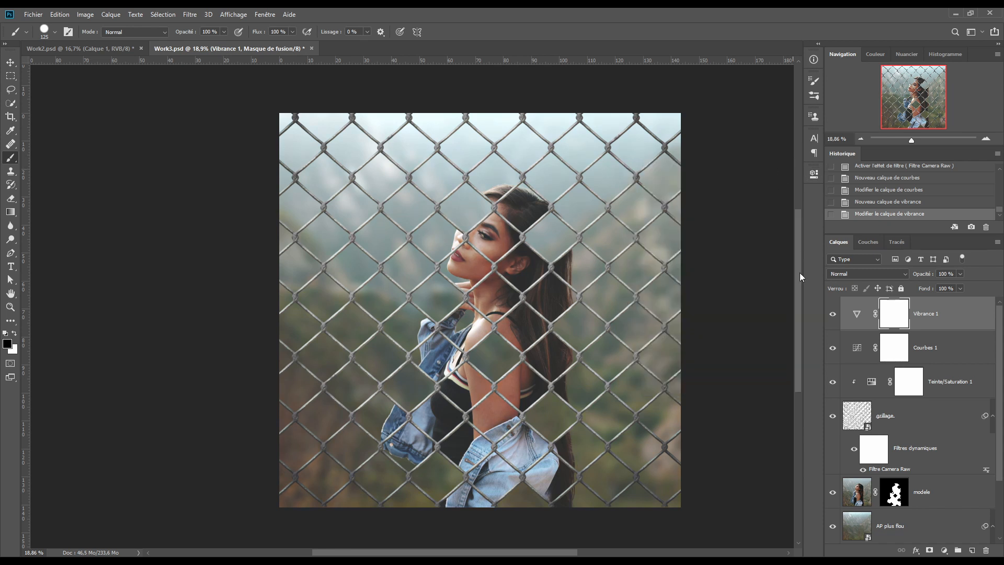
pyautogui.hotkey('ctrl', '2')
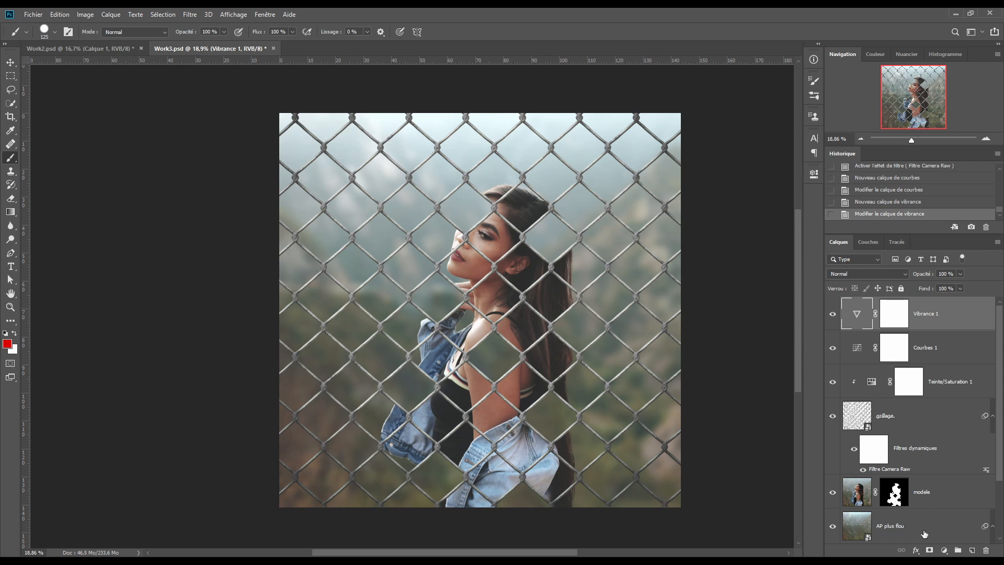
# Step: Add a Hue/Saturation adjustment layer on top of the stack and set the saturation of the yellows to -34
pyautogui.click(944, 551)
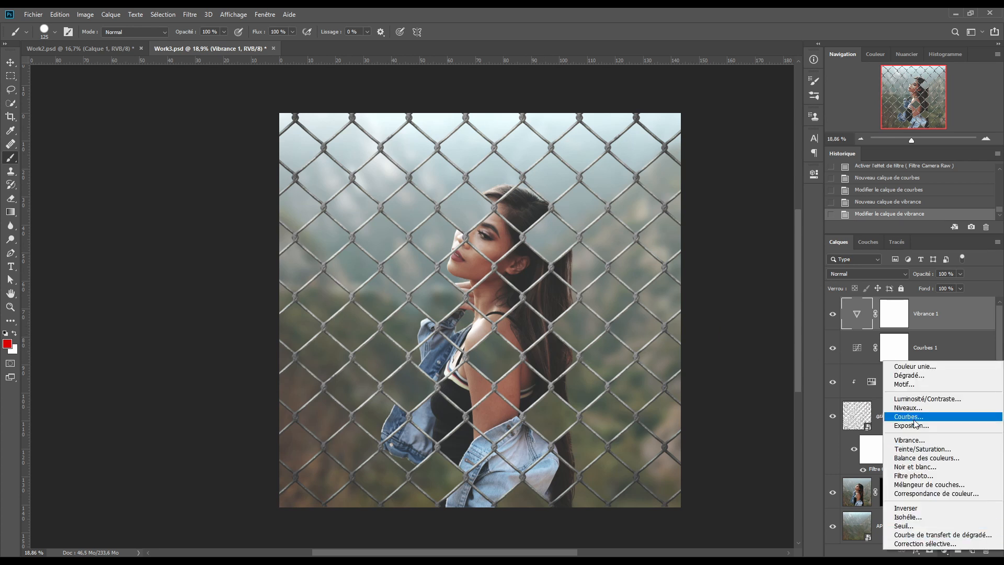
pyautogui.click(918, 449)
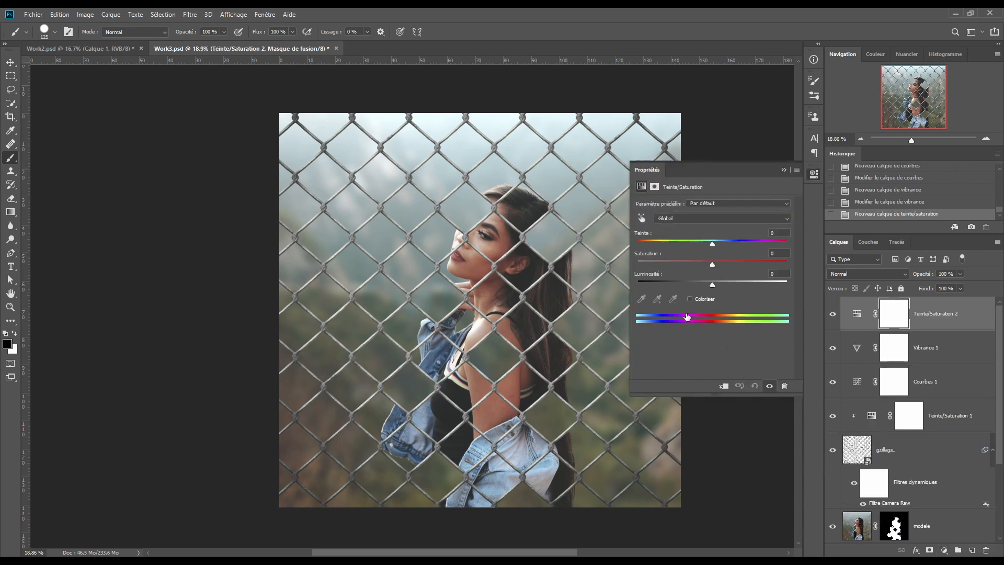
pyautogui.click(709, 216)
pyautogui.click(712, 245)
pyautogui.write('-34')
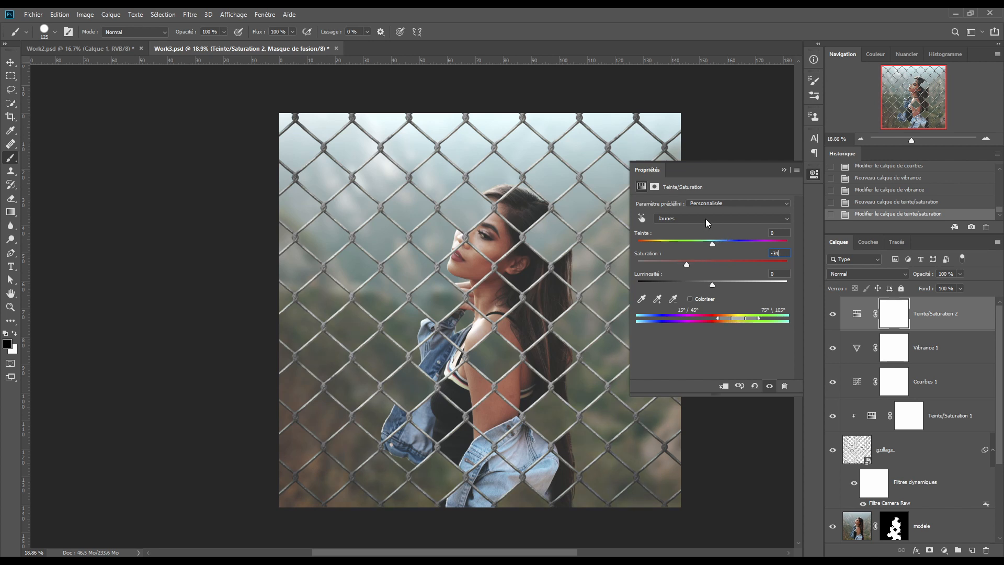
# Step: Shift the greens in the new Hue/Saturation adjustment to hue -26, saturation +37 and lightness -16
pyautogui.click(708, 218)
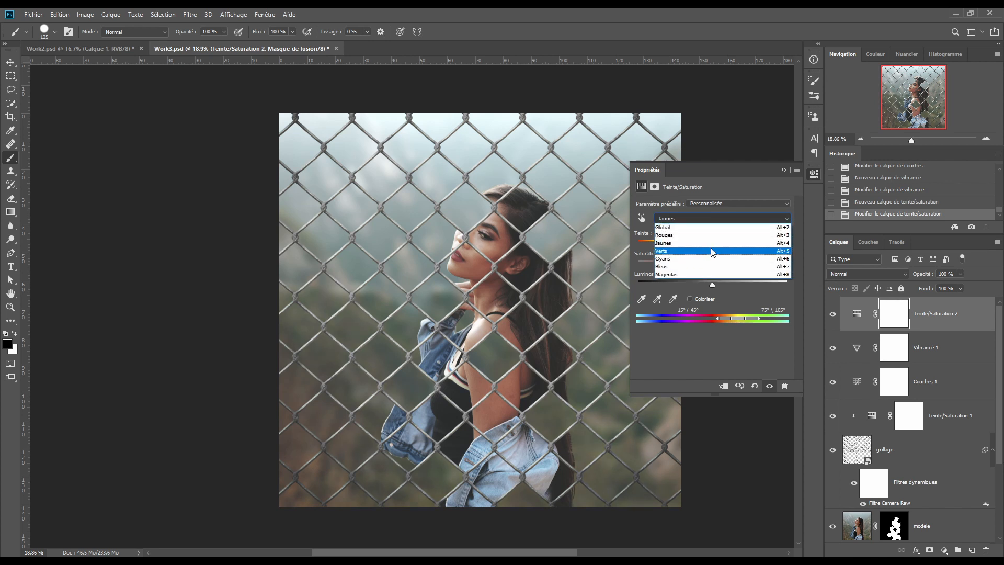
pyautogui.click(711, 249)
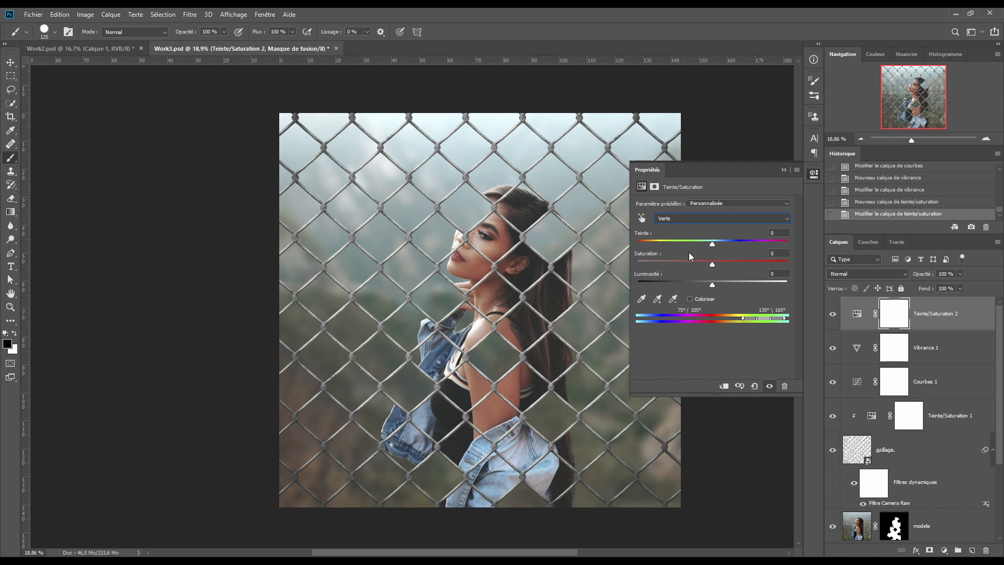
pyautogui.click(774, 233)
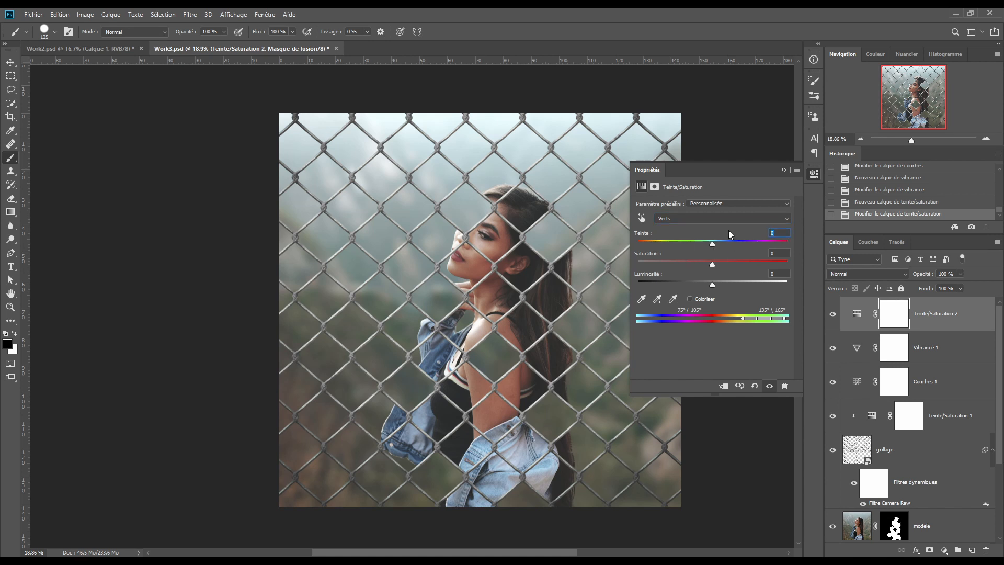
pyautogui.write('-26')
pyautogui.click(774, 253)
pyautogui.write('37')
pyautogui.click(777, 273)
pyautogui.write('-16')
pyautogui.click(785, 168)
# Step: Add a Selective Color adjustment layer on top and set cyan to +100% for the Cyans range
pyautogui.click(944, 550)
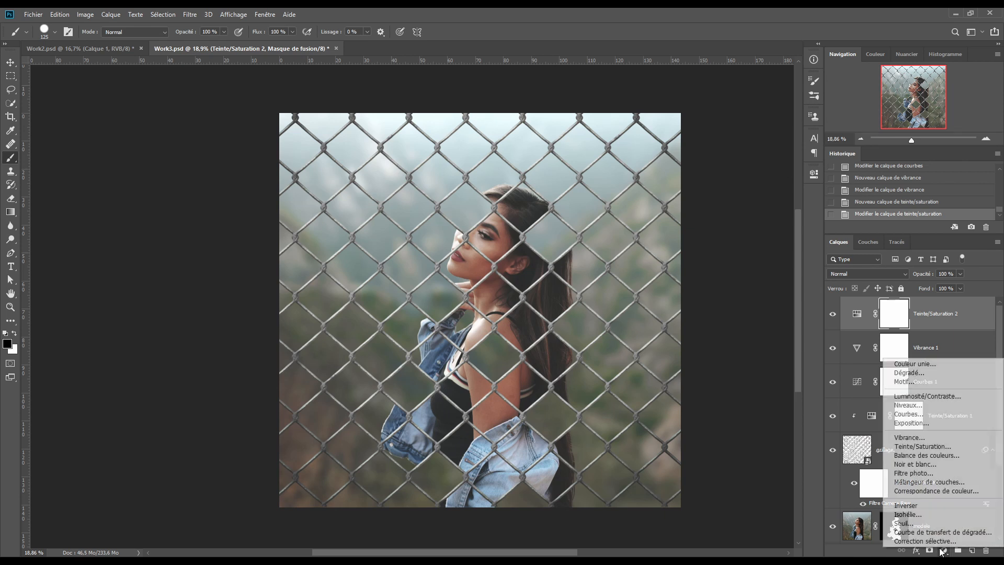
pyautogui.click(925, 540)
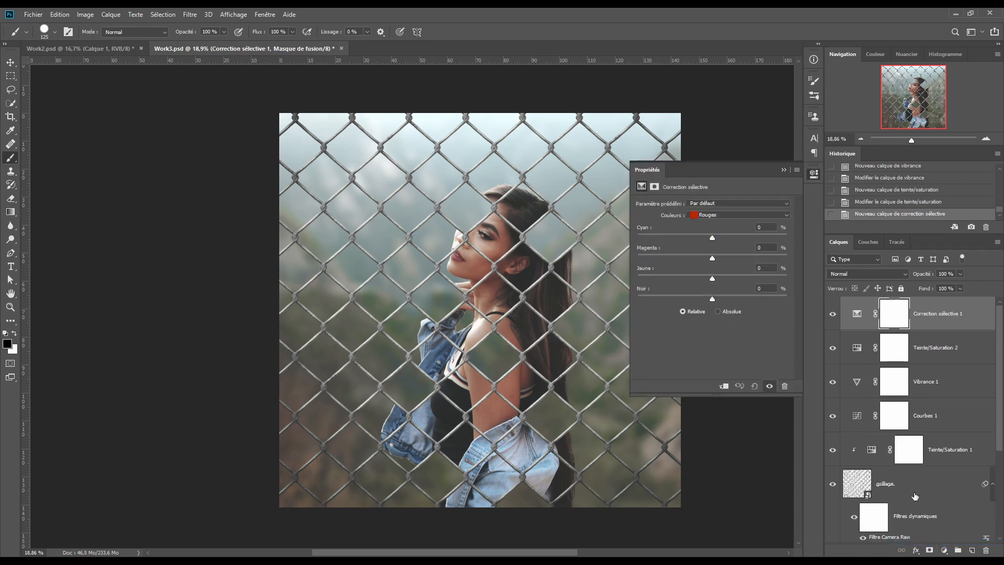
pyautogui.click(728, 215)
pyautogui.click(716, 247)
pyautogui.moveTo(712, 237); pyautogui.dragTo(807, 238)
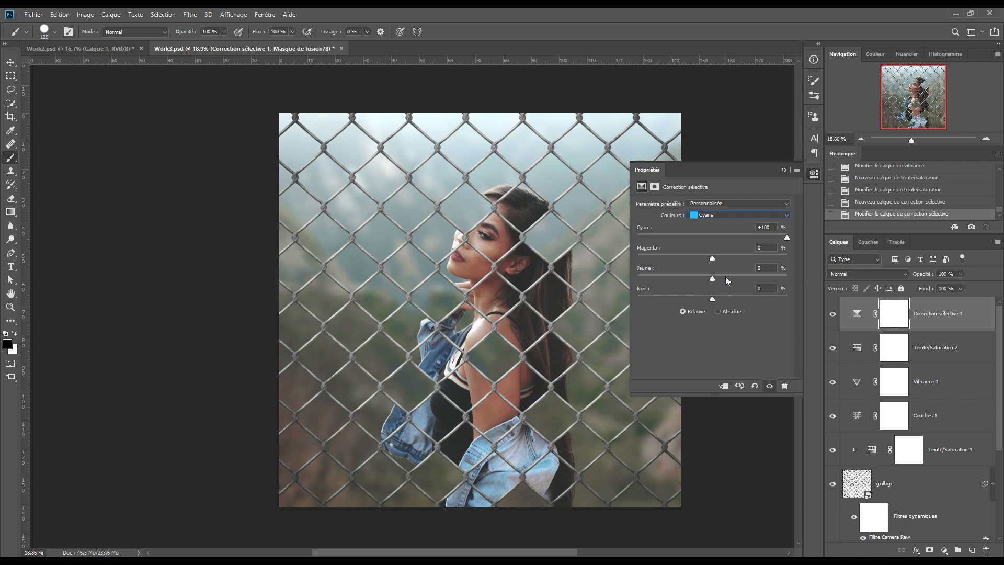
# Step: Set the Cyans range of the Selective Color adjustment to magenta -52%, yellow -55% and black -9%
pyautogui.click(764, 247)
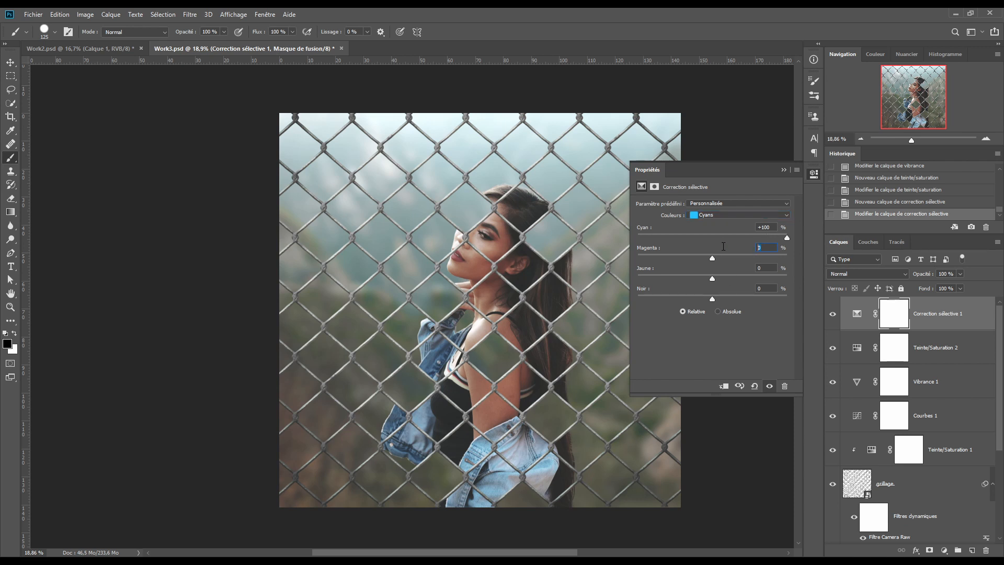
pyautogui.write('-52')
pyautogui.press('Tab')
pyautogui.write('-55')
pyautogui.write('-9')
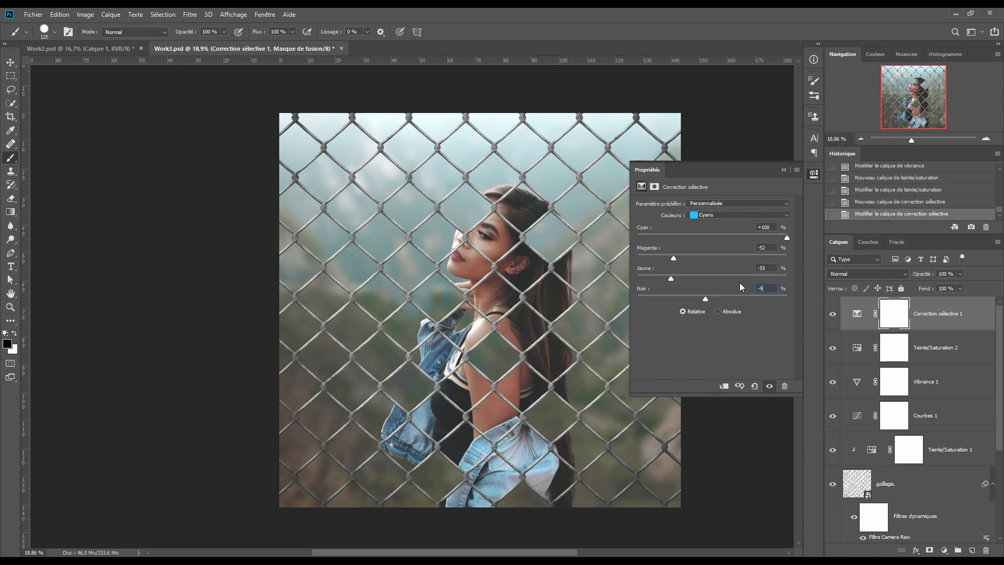
# Step: Set the Blues range of the Selective Color adjustment to cyan +67%, magenta -38% and black +62%, and compare the result with the adjustment off
pyautogui.click(711, 214)
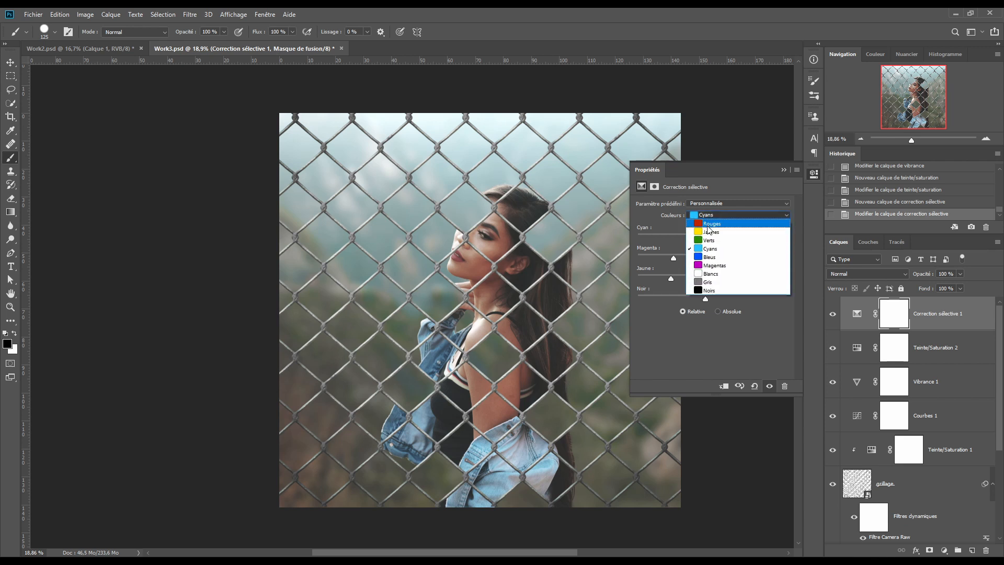
pyautogui.click(712, 258)
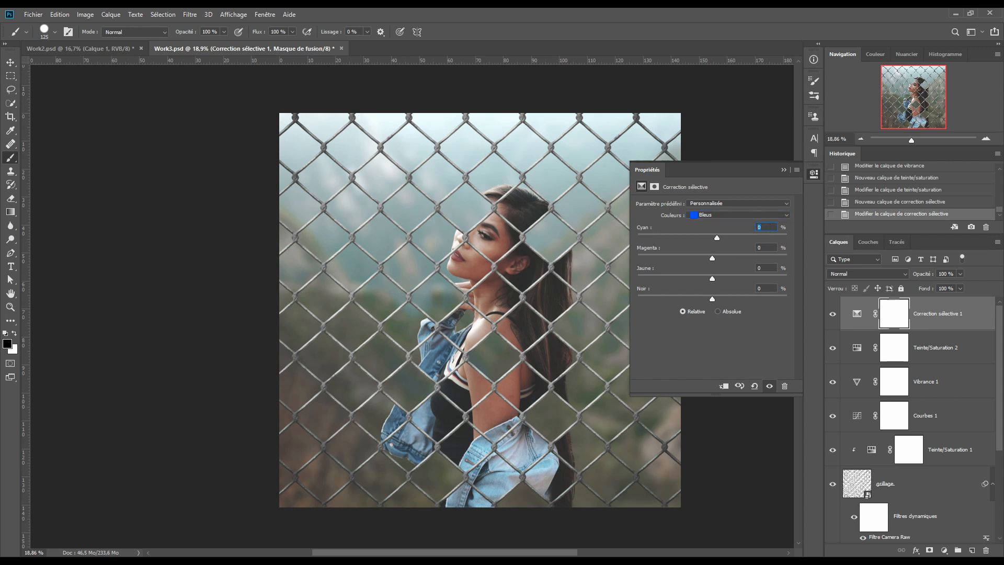
pyautogui.write('67')
pyautogui.press('Tab')
pyautogui.write('-38')
pyautogui.write('62')
pyautogui.press('Return')
pyautogui.click(769, 387)
pyautogui.click(769, 387)
pyautogui.click(768, 387)
pyautogui.click(783, 170)
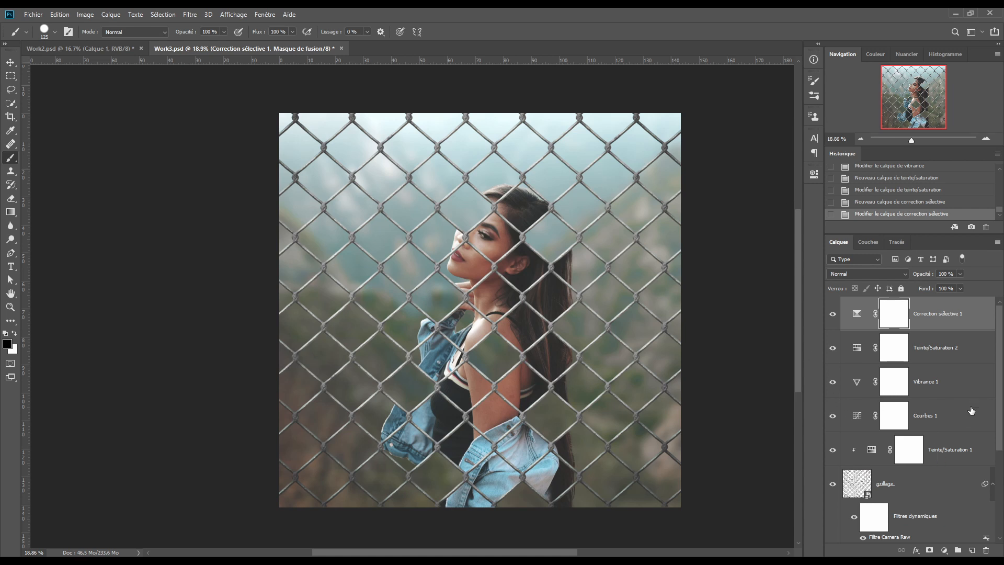
# Step: Add a Color Lookup adjustment layer on top of the stack using the FoggyNight.3DL 3D LUT
pyautogui.click(941, 548)
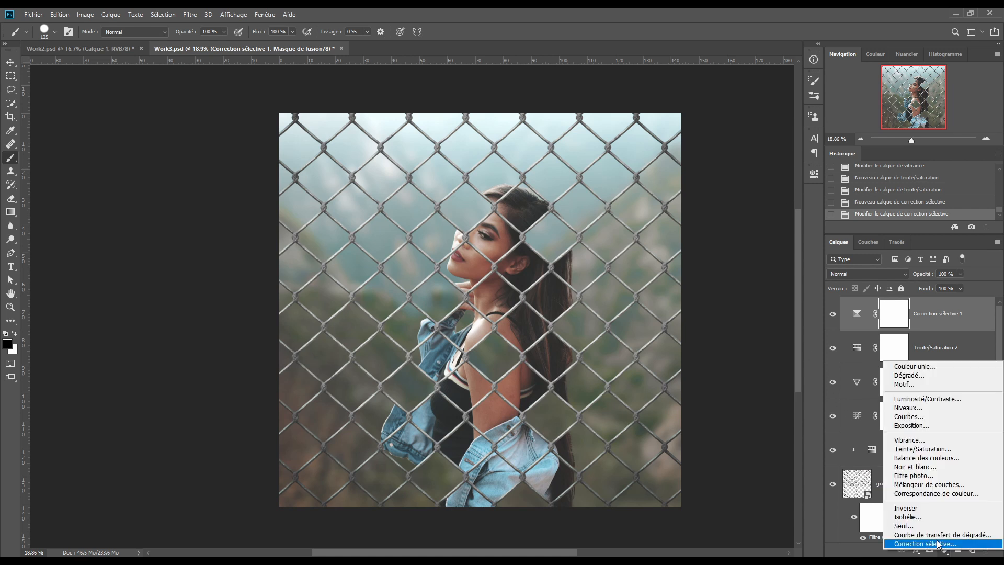
pyautogui.click(923, 494)
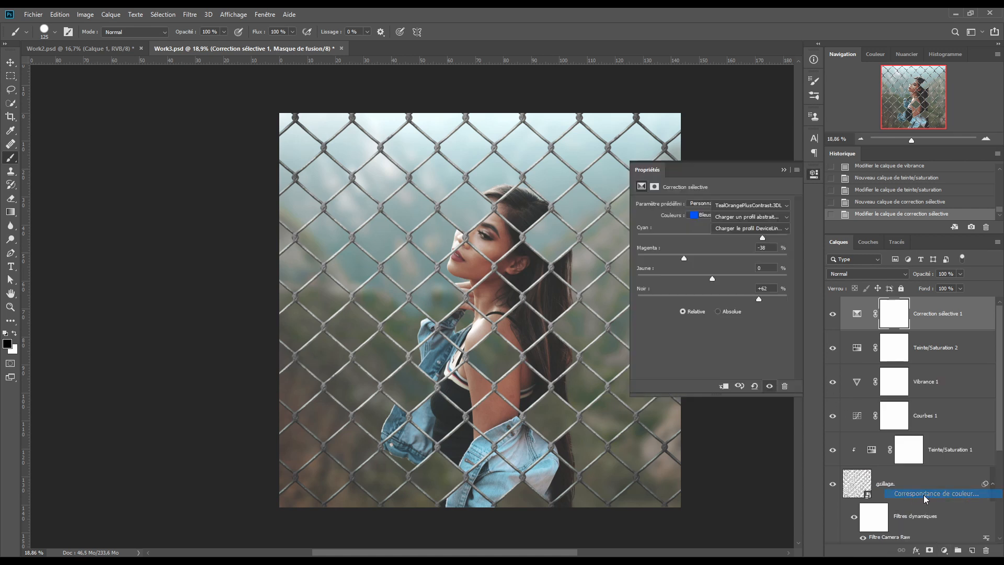
pyautogui.click(734, 205)
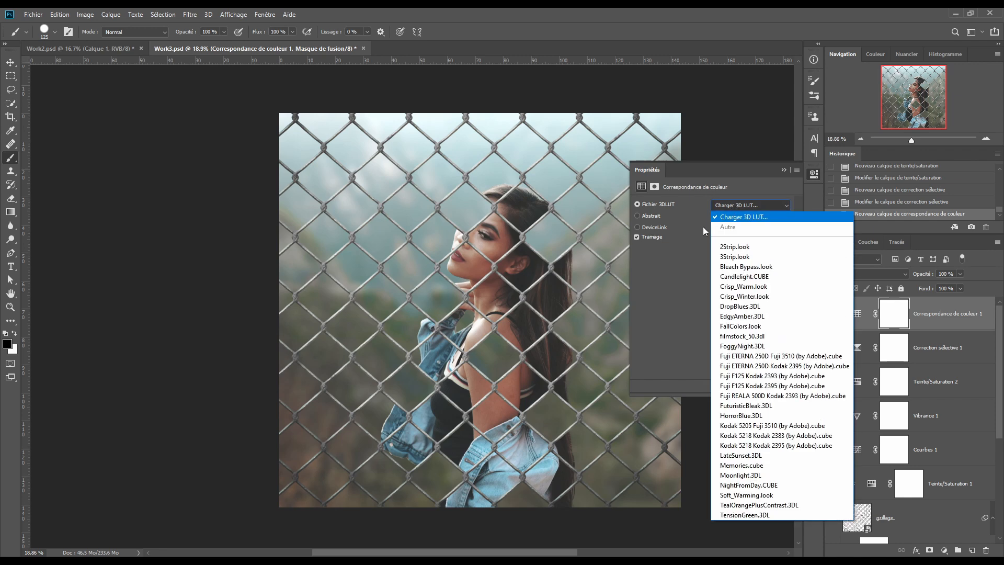
pyautogui.click(739, 347)
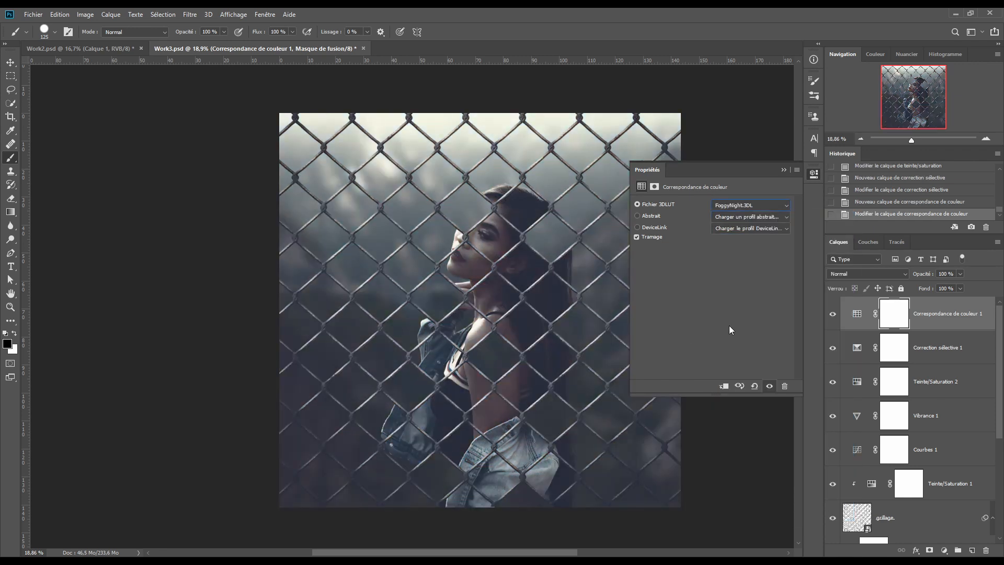
pyautogui.click(783, 170)
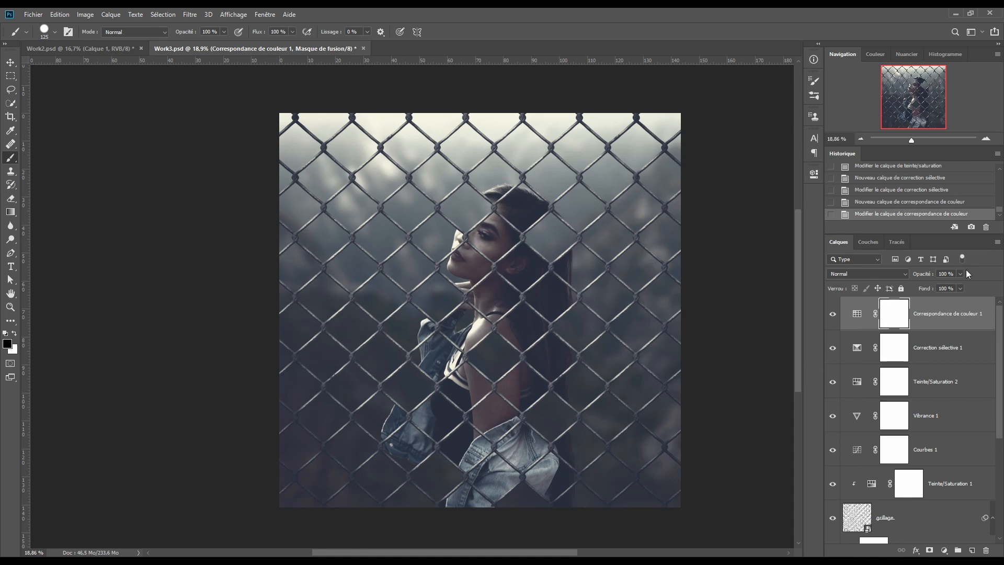
# Step: Set the FoggyNight Color Lookup layer to 46% opacity with the Multiply (Produit) blend mode and compare the image without it
pyautogui.click(952, 274)
pyautogui.write('46')
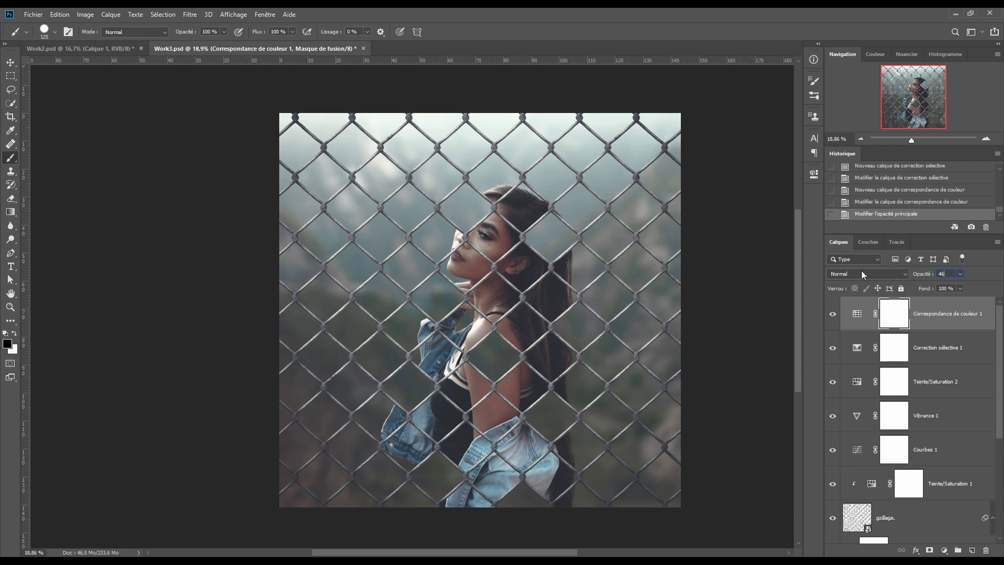
pyautogui.click(858, 273)
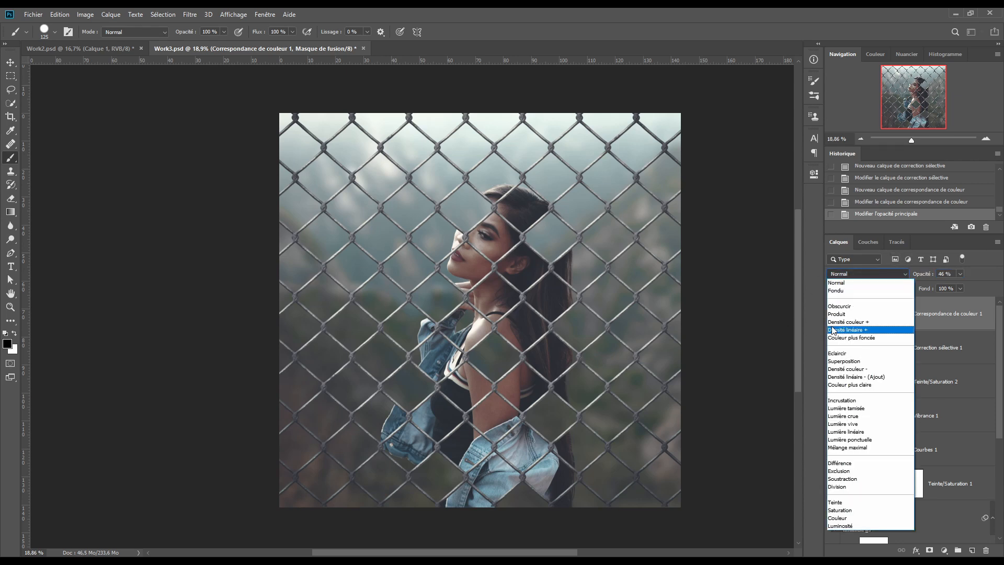
pyautogui.click(838, 314)
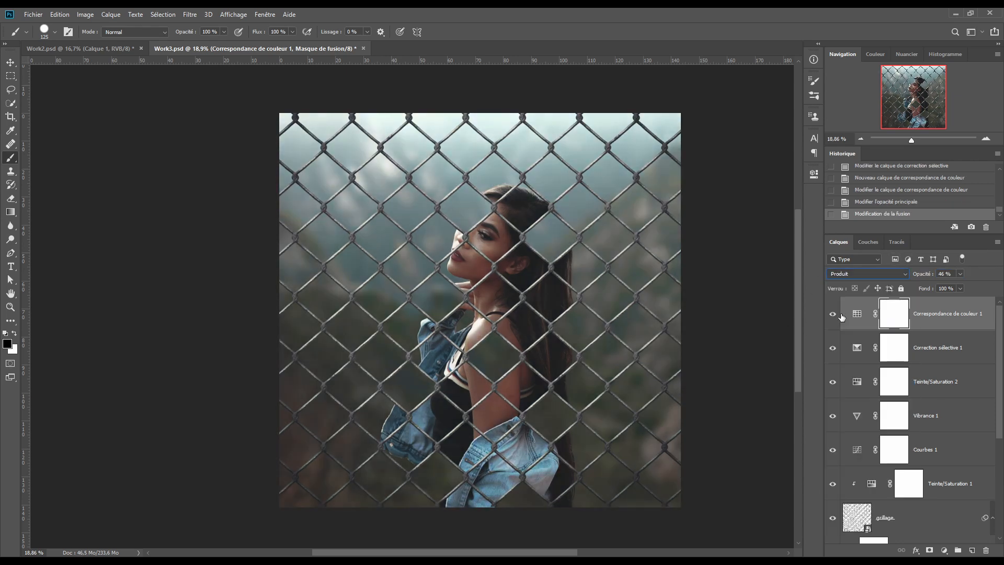
pyautogui.click(833, 314)
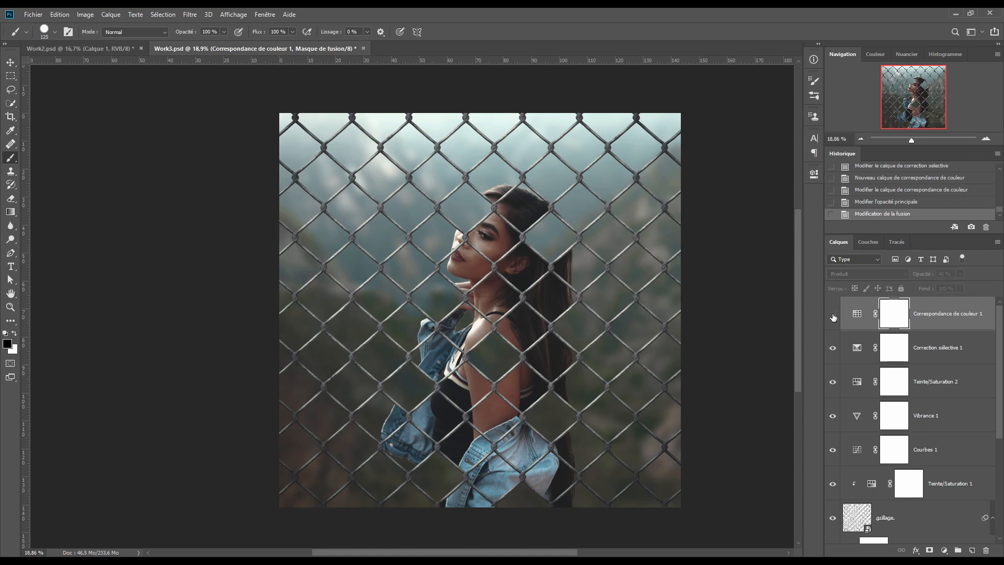
pyautogui.click(833, 314)
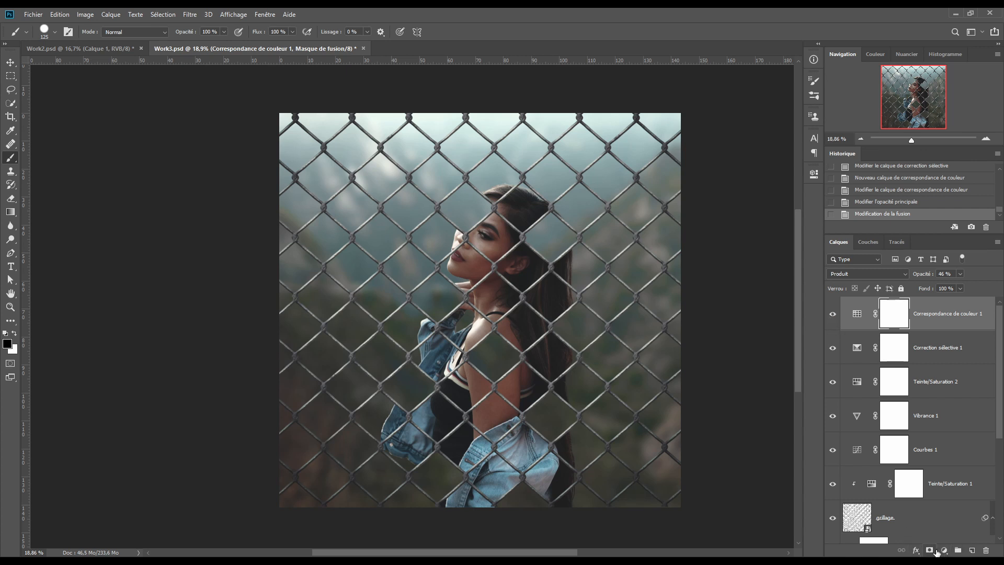
# Step: Add a second Color Lookup adjustment layer on top using the TealOrangePlusContrast.3DL 3D LUT
pyautogui.click(943, 550)
pyautogui.click(928, 495)
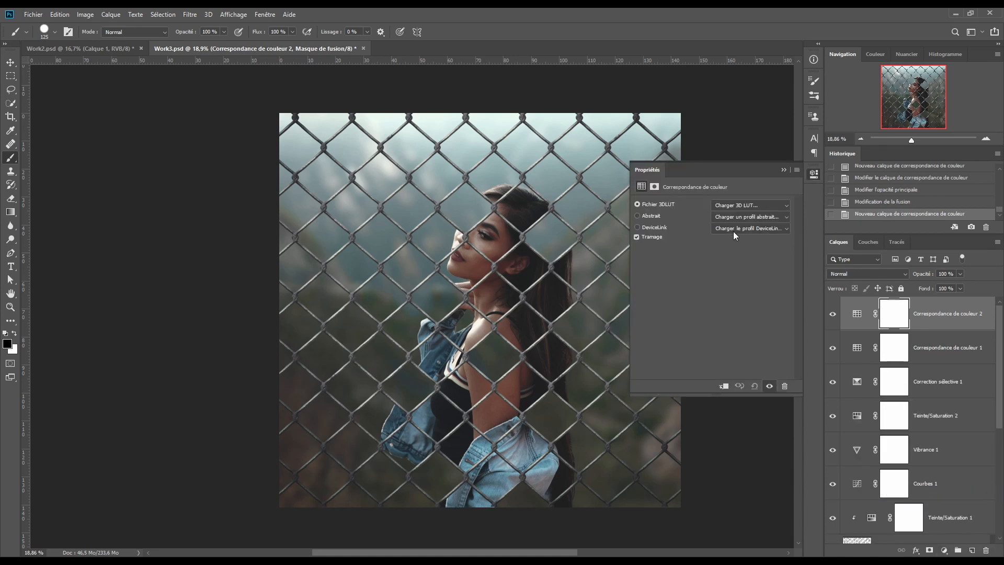
pyautogui.click(732, 206)
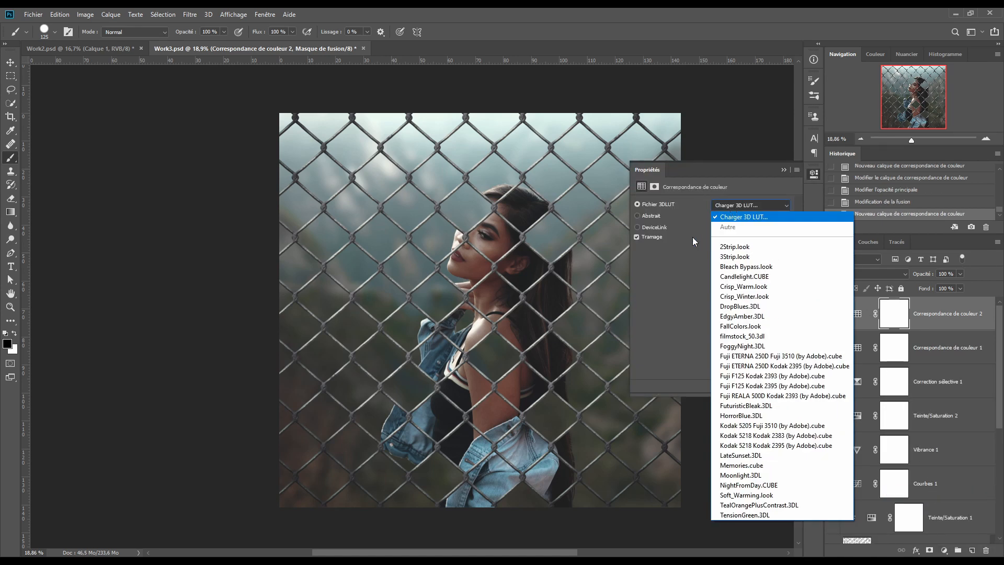
pyautogui.click(759, 505)
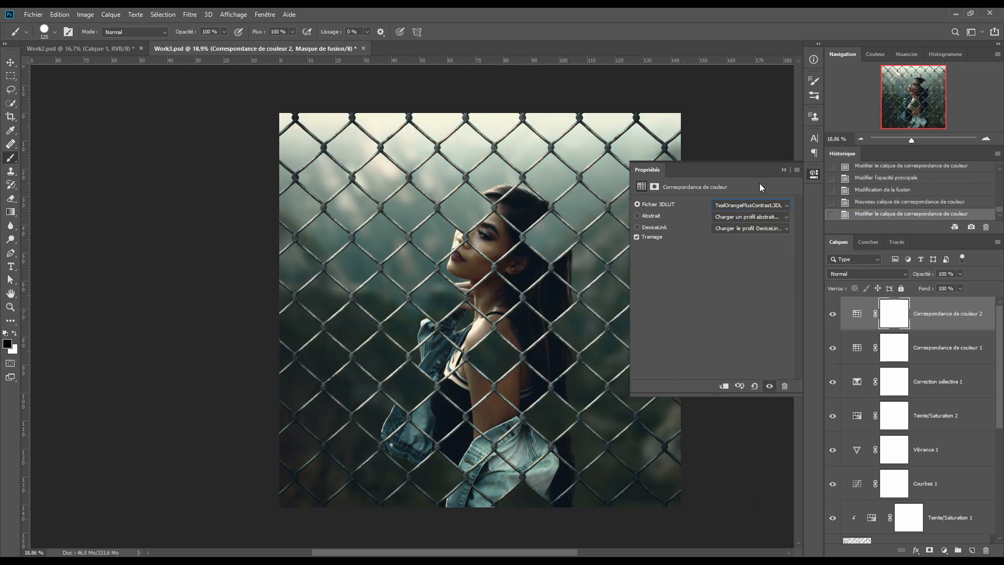
pyautogui.click(783, 169)
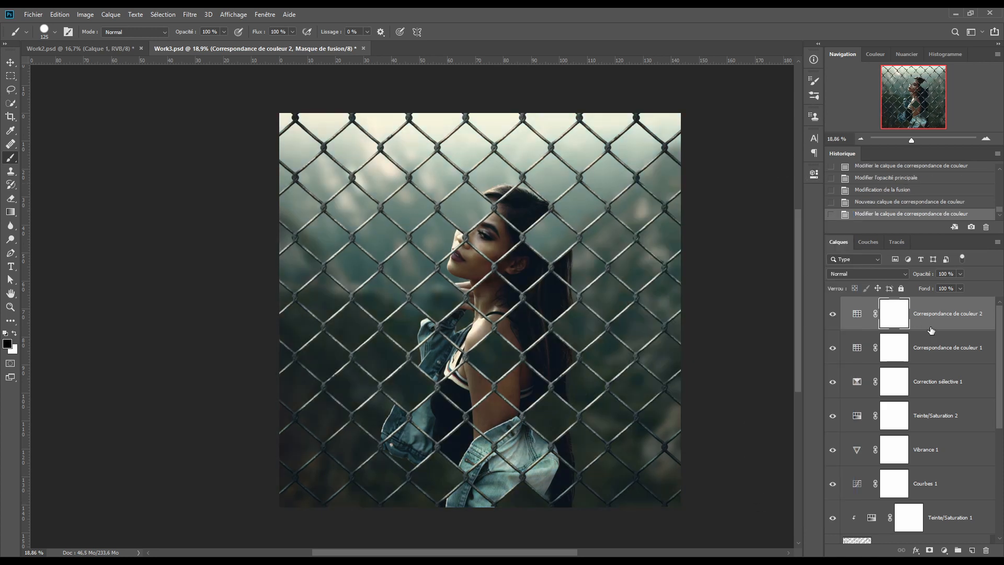
# Step: Lower the opacity of the TealOrangePlusContrast Color Lookup layer to 34% and compare the image without it
pyautogui.click(951, 273)
pyautogui.write('34')
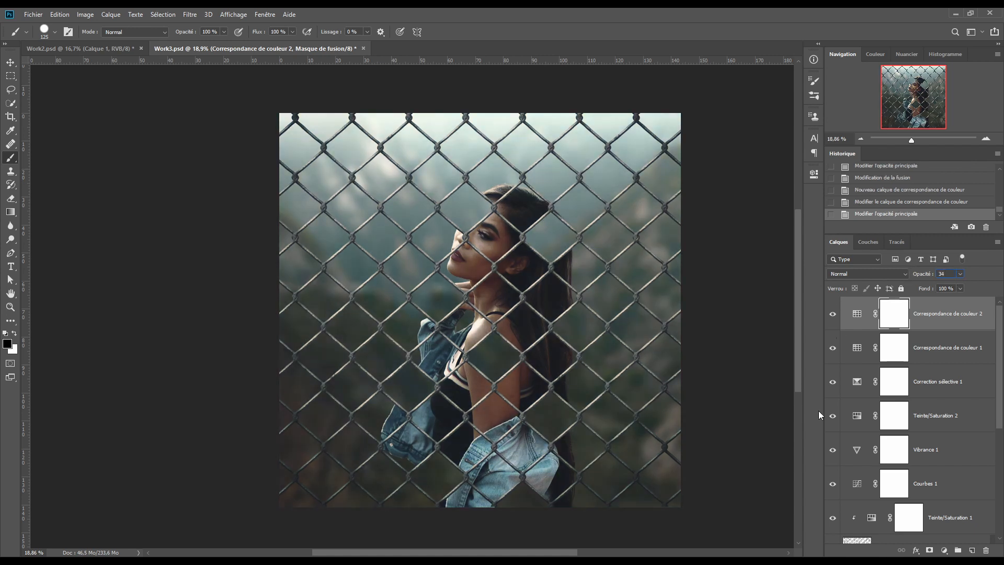
pyautogui.click(833, 315)
pyautogui.click(832, 314)
# Step: Stamp all visible layers into a new layer above the top Color Lookup layer and convert it to a smart object
pyautogui.click(856, 320)
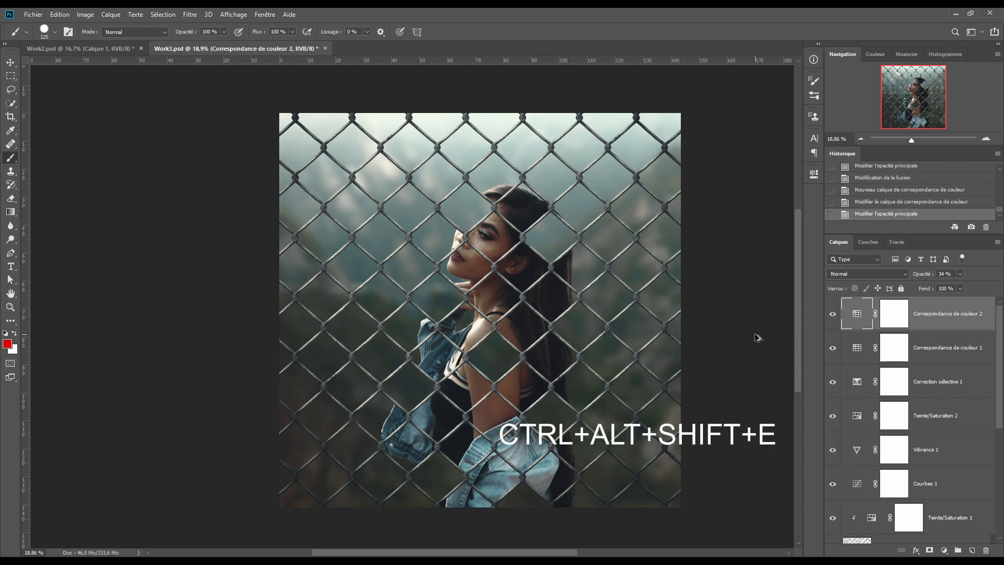
pyautogui.hotkey('ctrl', 'alt', 'shift', 'e')
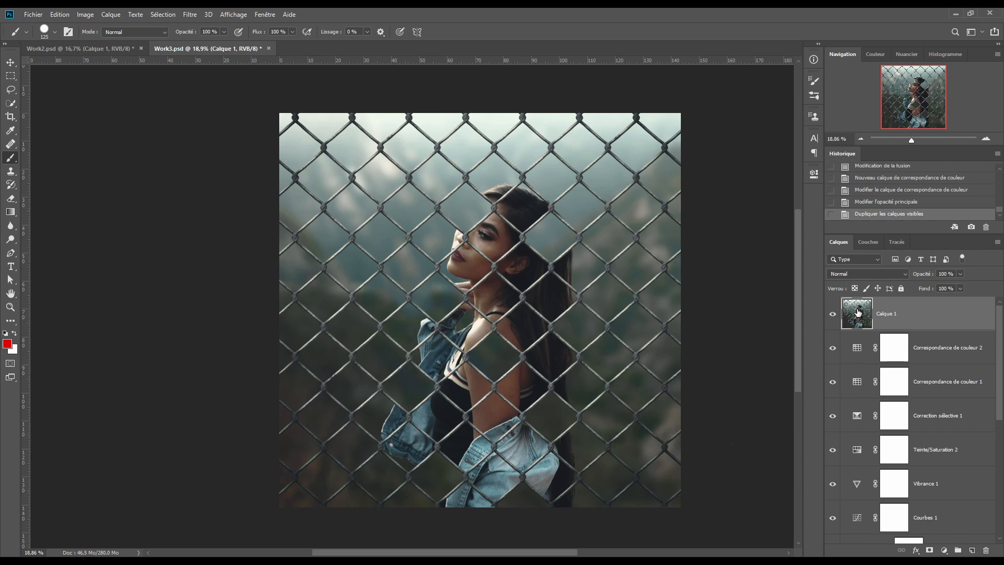
pyautogui.rightClick(929, 312)
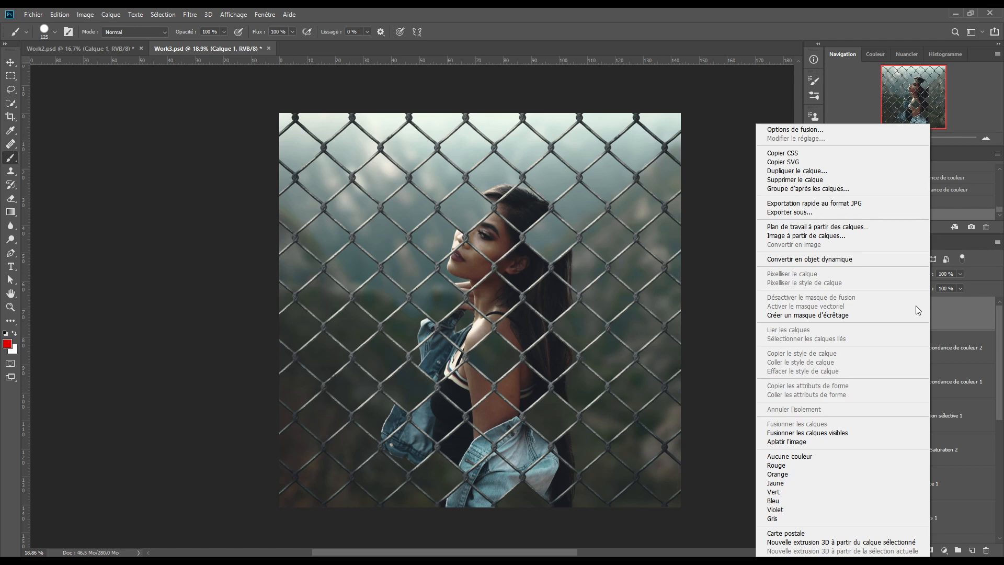
pyautogui.click(829, 260)
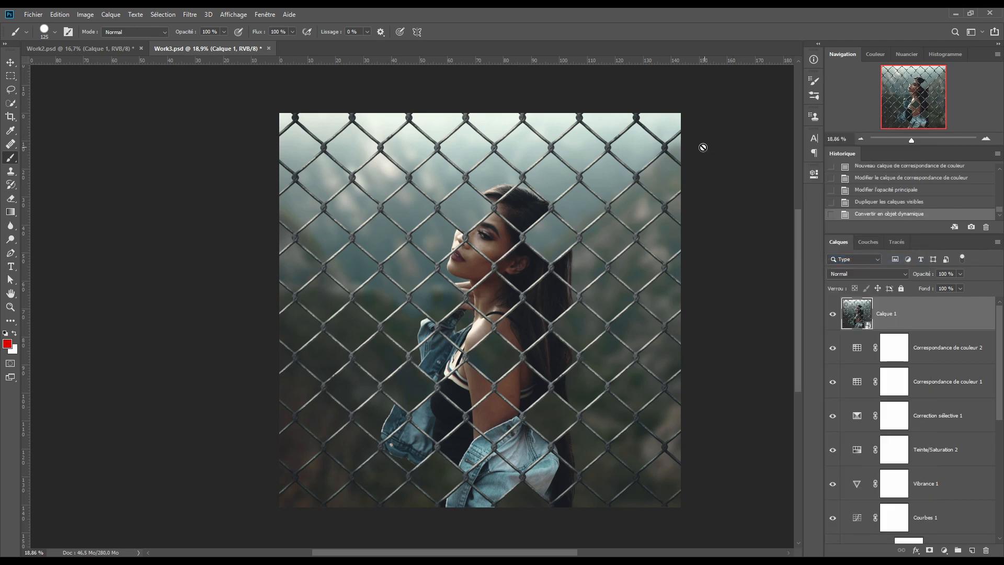
# Step: Start a Camera Raw filter on the stamped smart object with exposure +0.20 and dehaze -10
pyautogui.click(190, 15)
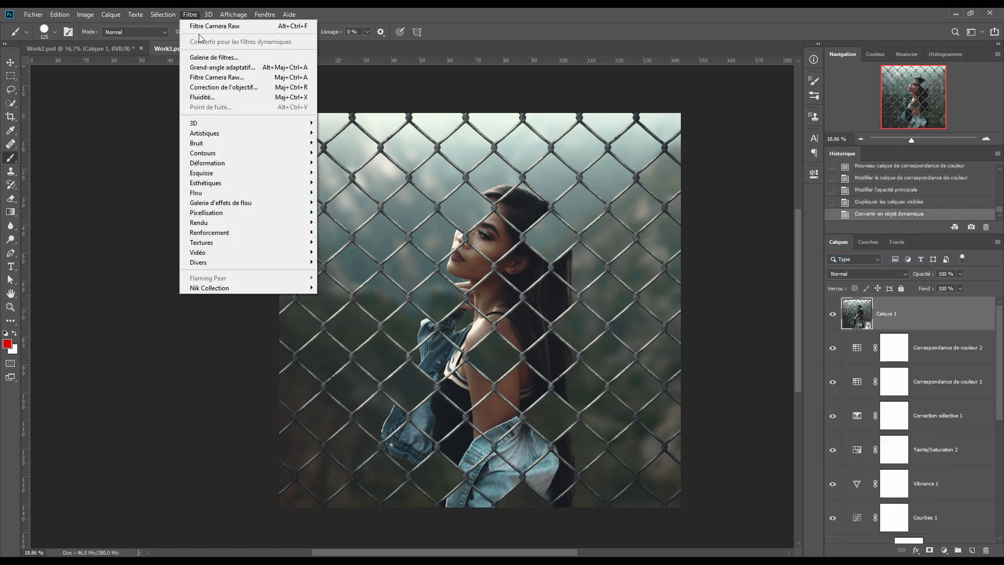
pyautogui.click(212, 80)
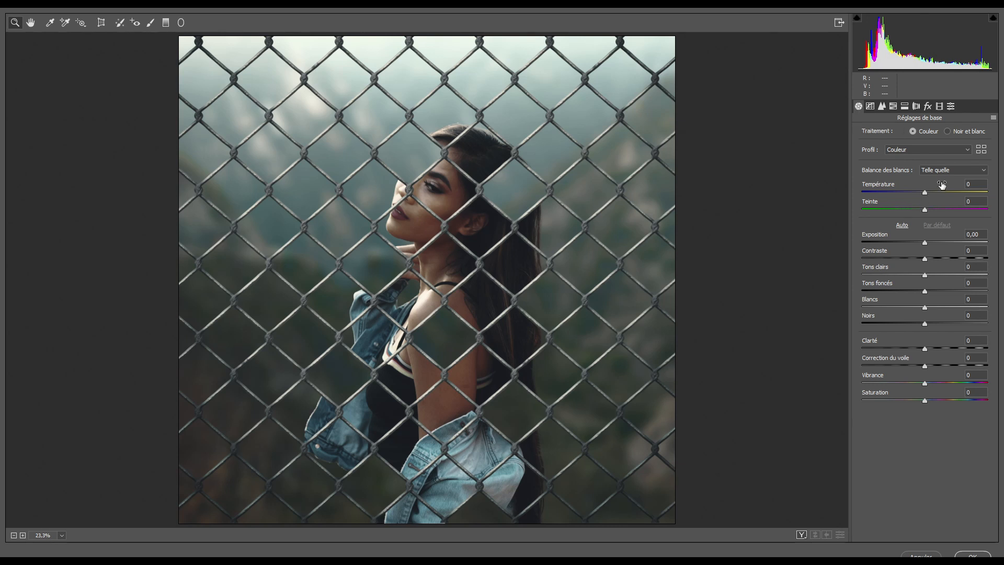
pyautogui.click(925, 244)
pyautogui.moveTo(925, 243); pyautogui.dragTo(927, 245)
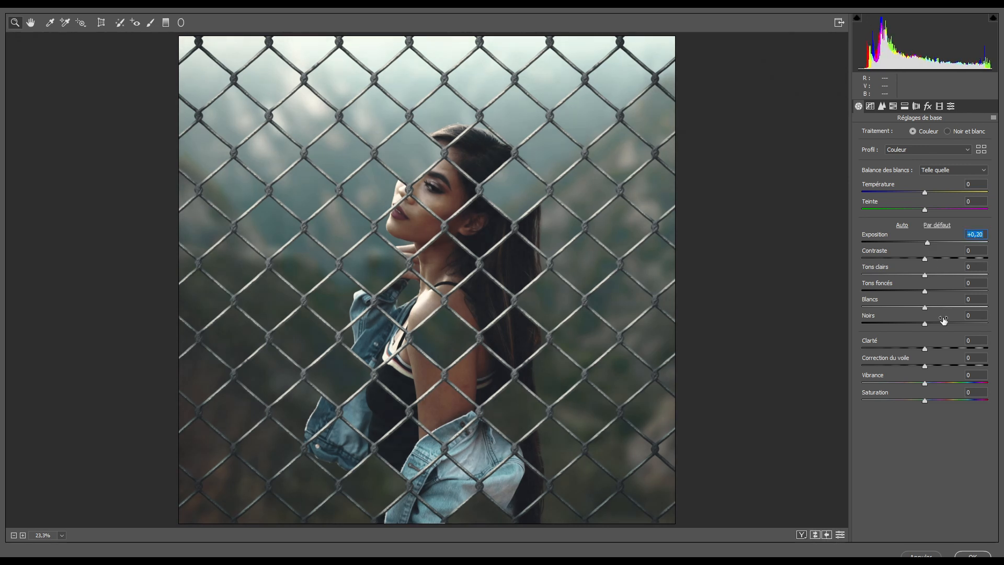
pyautogui.moveTo(925, 366); pyautogui.dragTo(917, 366)
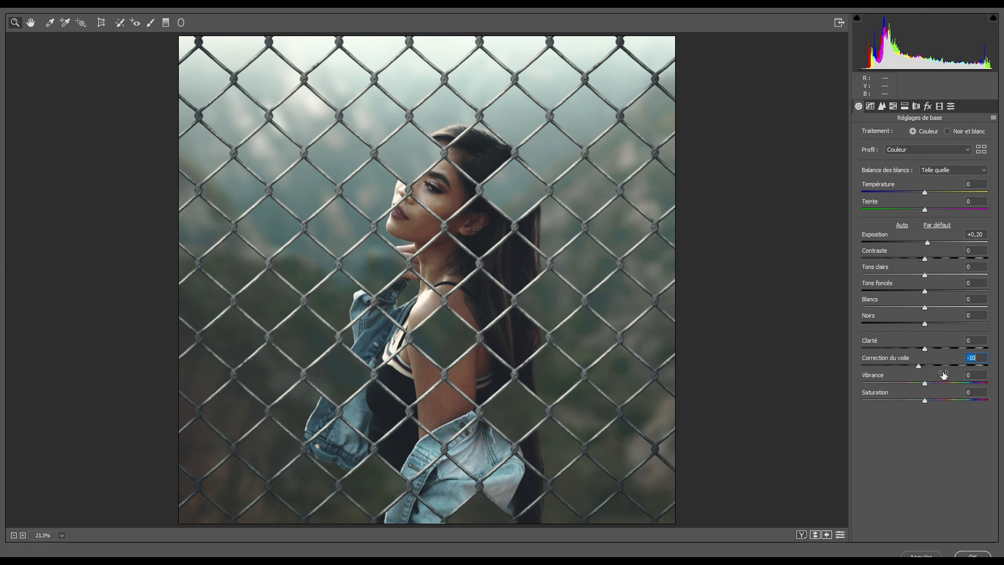
# Step: Set the parametric tone curve to highlights +27, lights -3, darks +17 and shadows +12, and compare it with the default curve
pyautogui.click(870, 107)
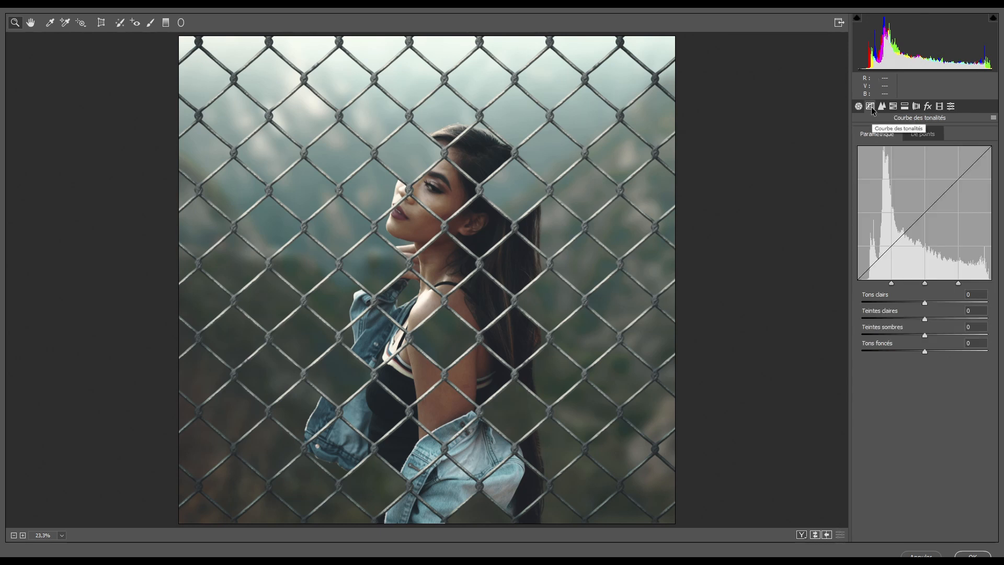
pyautogui.click(976, 295)
pyautogui.write('27')
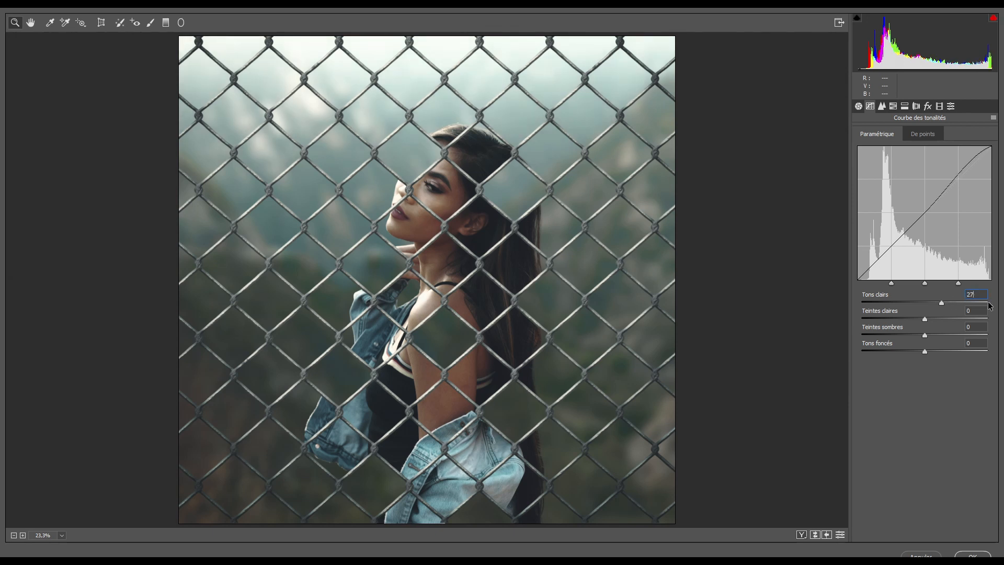
pyautogui.press('Tab')
pyautogui.write('-3')
pyautogui.press('Tab')
pyautogui.write('17')
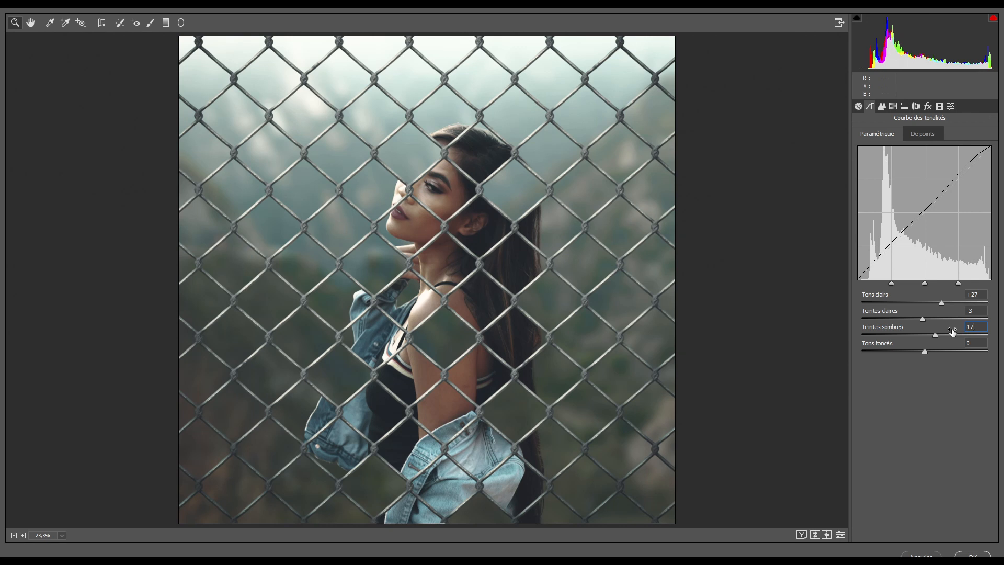
pyautogui.press('Tab')
pyautogui.write('12')
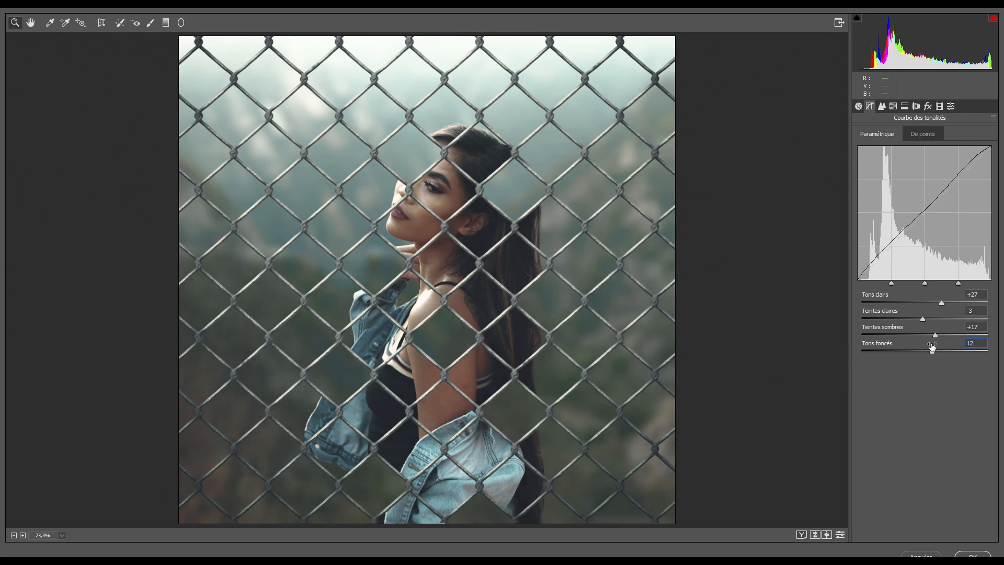
pyautogui.click(840, 534)
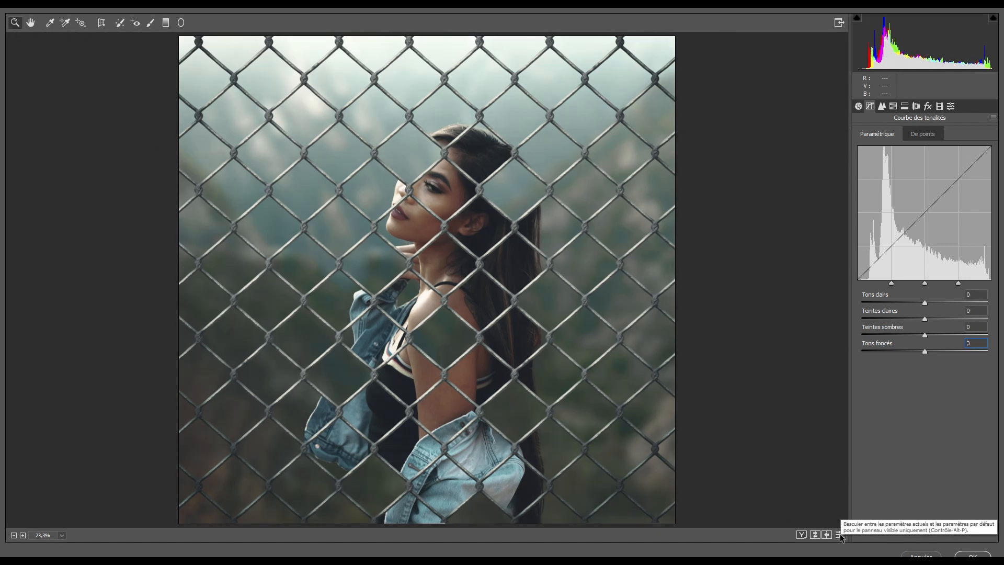
pyautogui.click(840, 534)
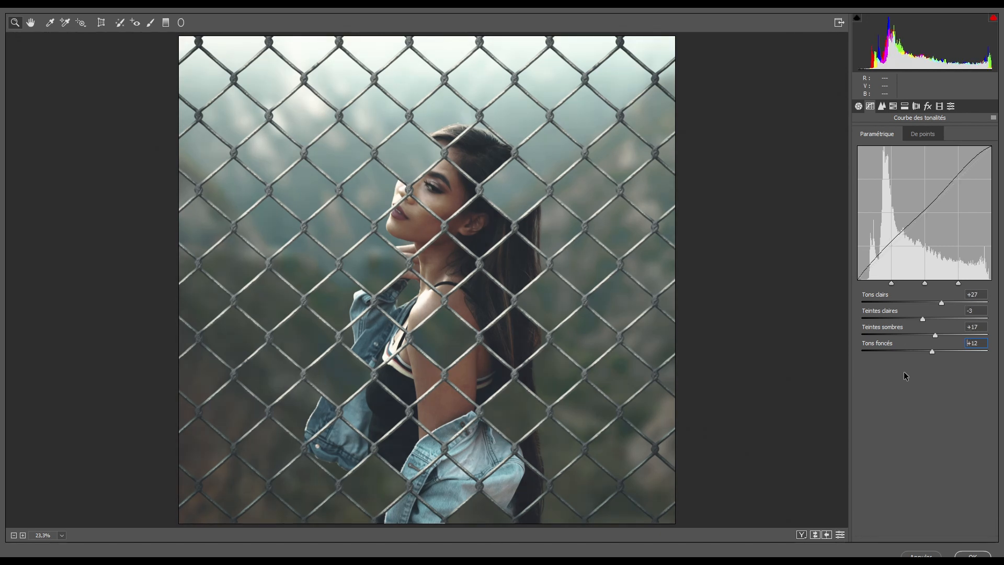
# Step: In the camera calibration, set the green primary saturation to -18 and the blue primary saturation to +21
pyautogui.click(940, 107)
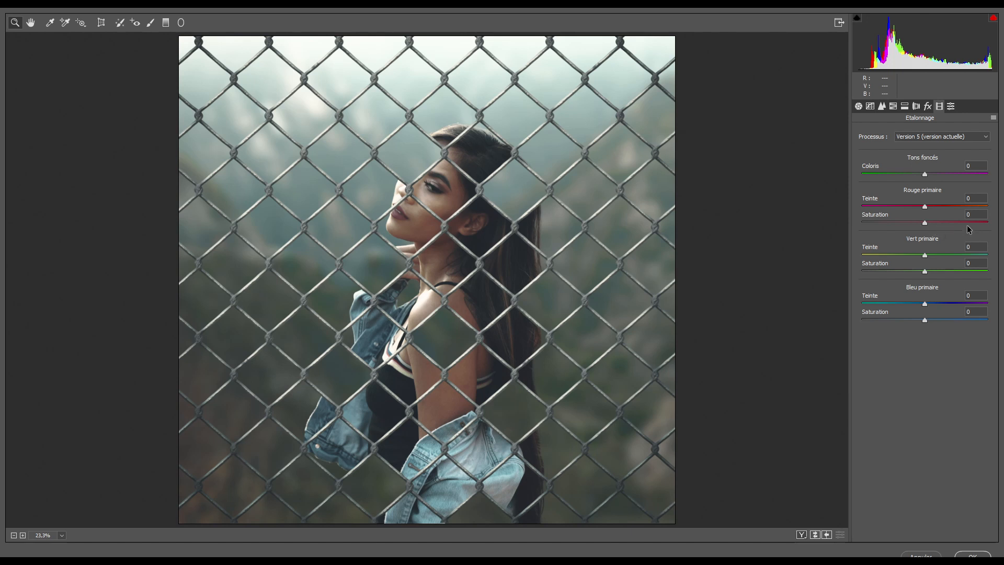
pyautogui.click(975, 263)
pyautogui.write('-18')
pyautogui.click(976, 312)
pyautogui.write('21')
# Step: Draw a graduated filter from outside the image's lower-right corner diagonally up to the woman's hair behind her back
pyautogui.click(165, 23)
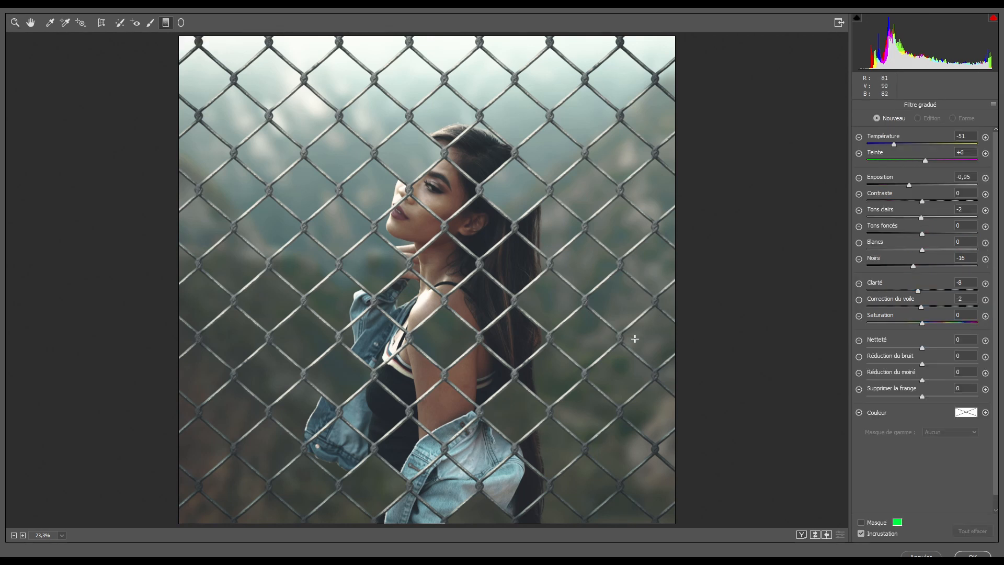
pyautogui.scroll(-4, 536, 346)
pyautogui.scroll(-3, 534, 345)
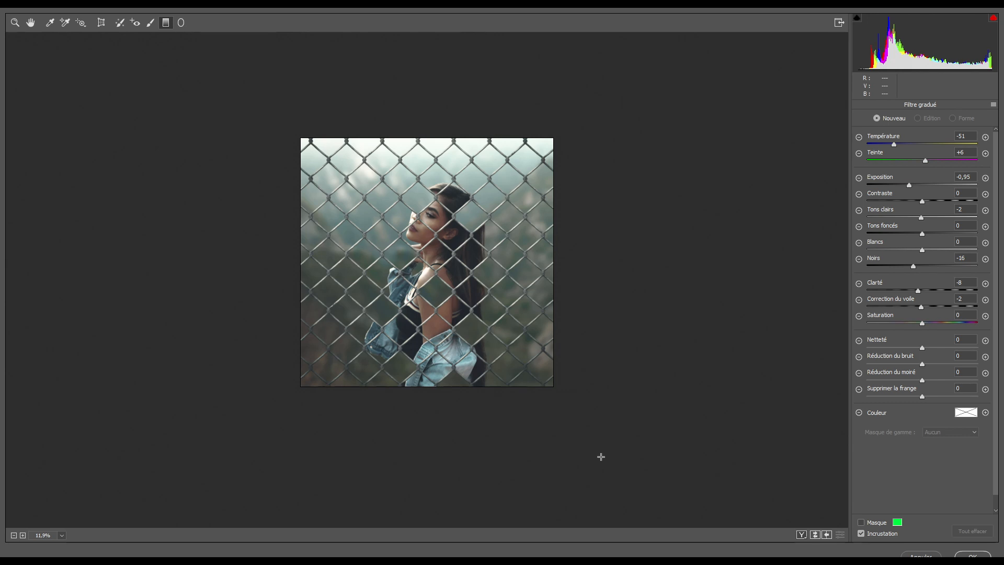
pyautogui.moveTo(602, 459); pyautogui.dragTo(473, 286)
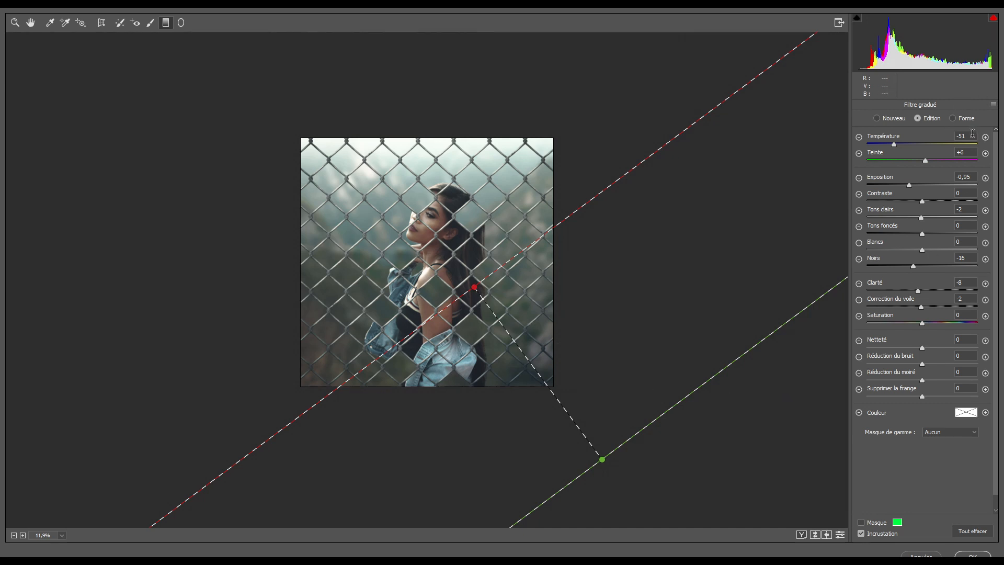
# Step: Set the lower-right graduated filter's temperature to -28, tint to 0 and dehaze to +15
pyautogui.click(939, 140)
pyautogui.write('-28')
pyautogui.press('Tab')
pyautogui.write('0')
pyautogui.click(947, 299)
pyautogui.write('15')
# Step: Add a second graduated filter from outside the lower-left corner to the woman's chest with temperature -51, tint +6, dehaze -2, and apply Camera Raw
pyautogui.click(877, 118)
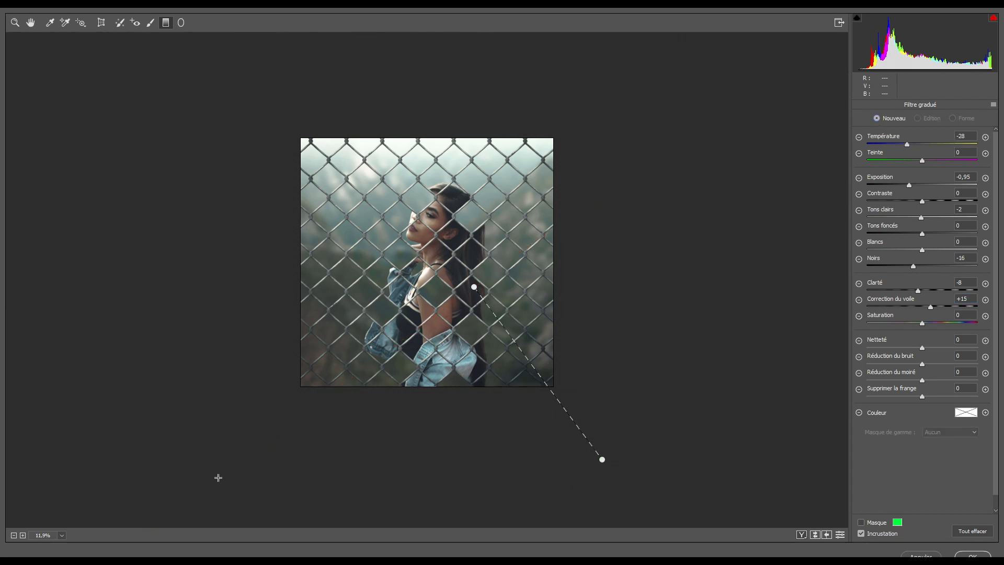
pyautogui.moveTo(219, 473); pyautogui.dragTo(403, 288)
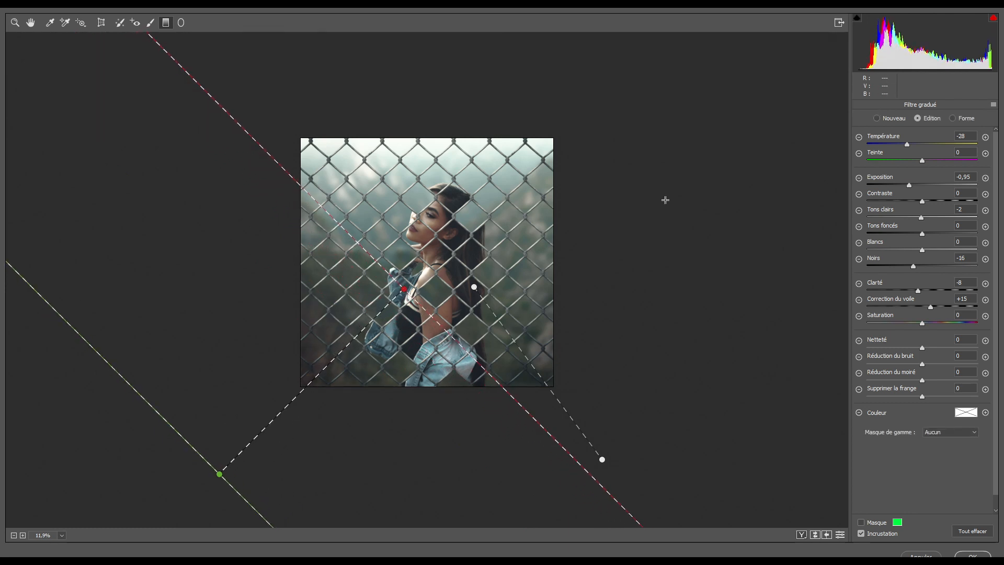
pyautogui.click(970, 133)
pyautogui.write('-51')
pyautogui.press('Tab')
pyautogui.write('6')
pyautogui.click(967, 298)
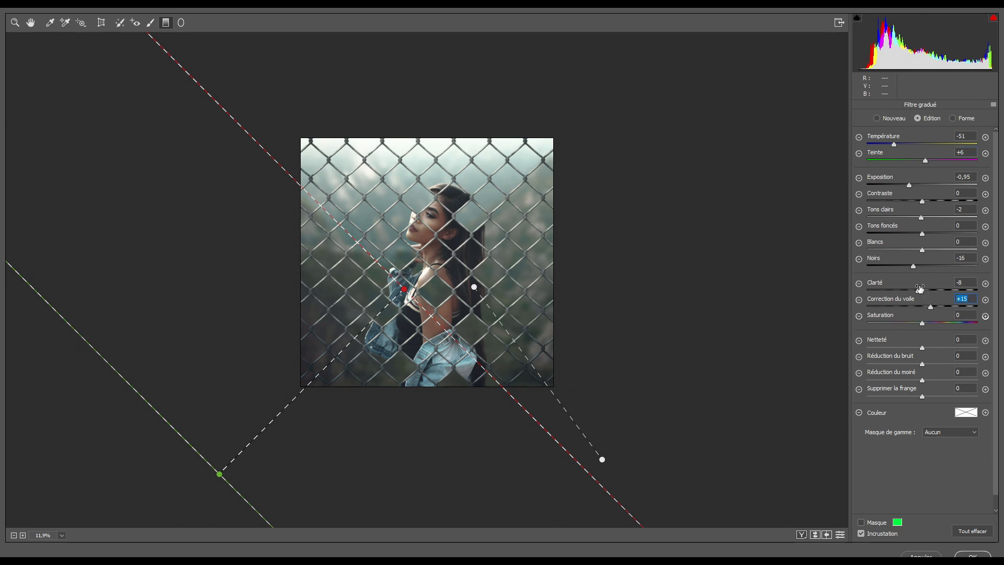
pyautogui.write('-2')
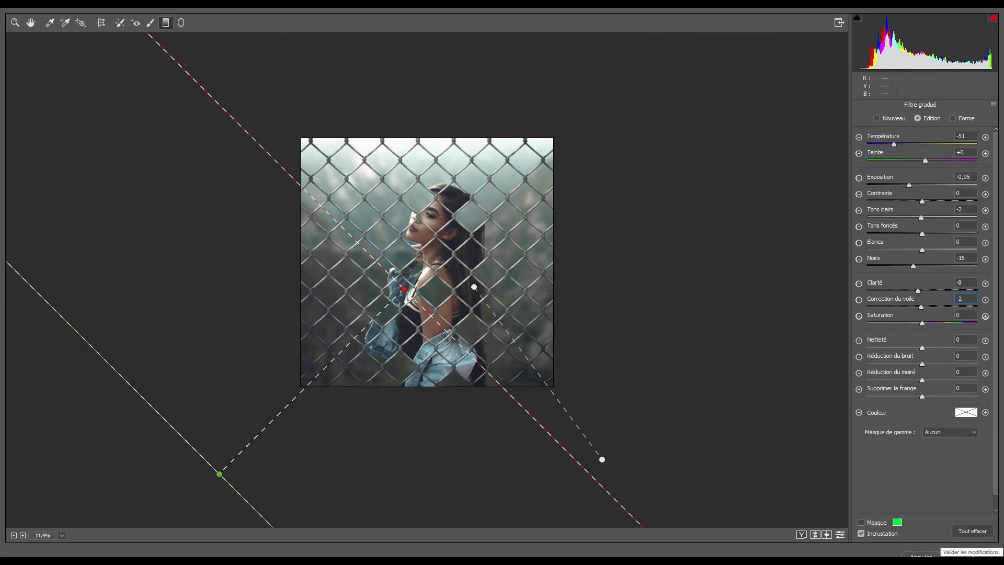
pyautogui.click(971, 557)
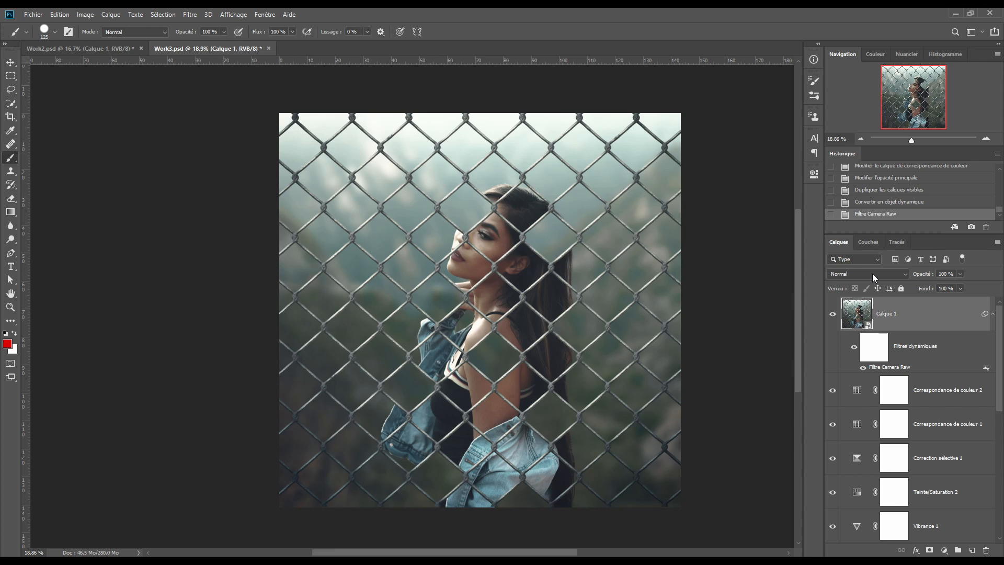
# Step: Lower the opacity of the Camera Raw smart object layer to 70% and compare the image with and without it
pyautogui.click(955, 274)
pyautogui.write('70')
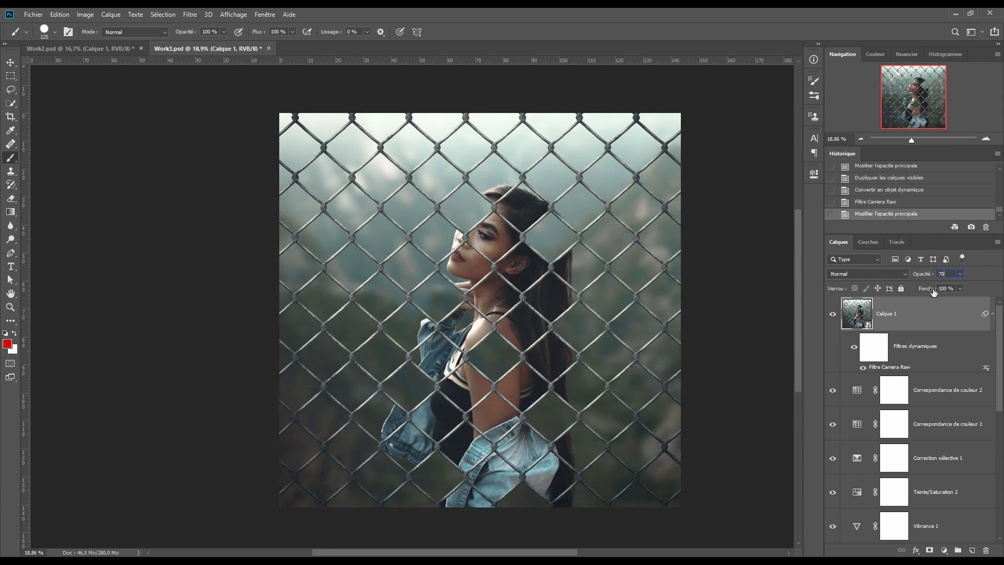
pyautogui.click(833, 314)
pyautogui.click(832, 314)
pyautogui.click(832, 314)
pyautogui.click(832, 314)
pyautogui.click(833, 314)
pyautogui.click(833, 314)
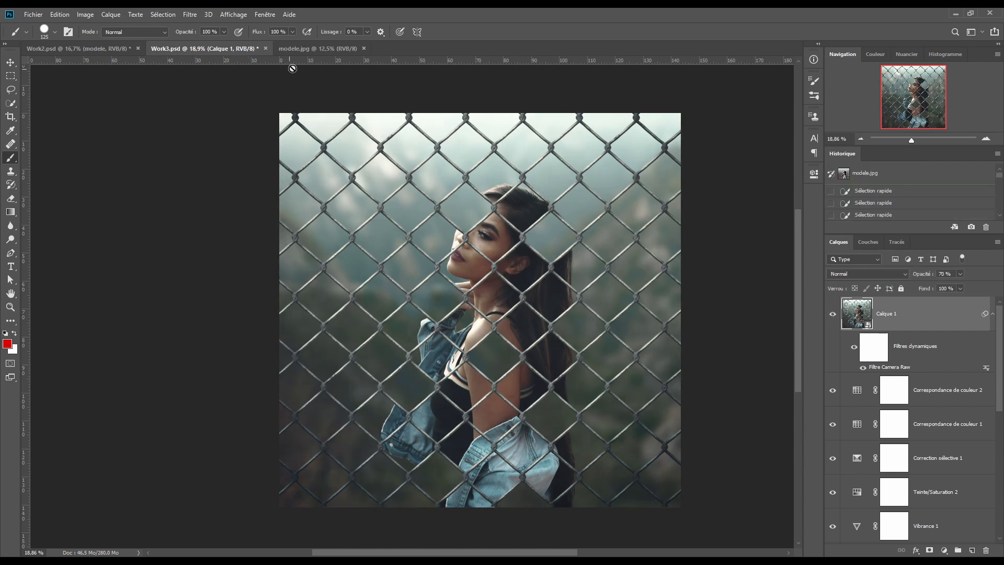
# Step: Compare the finished Work3.psd composition with the original modele.jpg photo
pyautogui.click(319, 48)
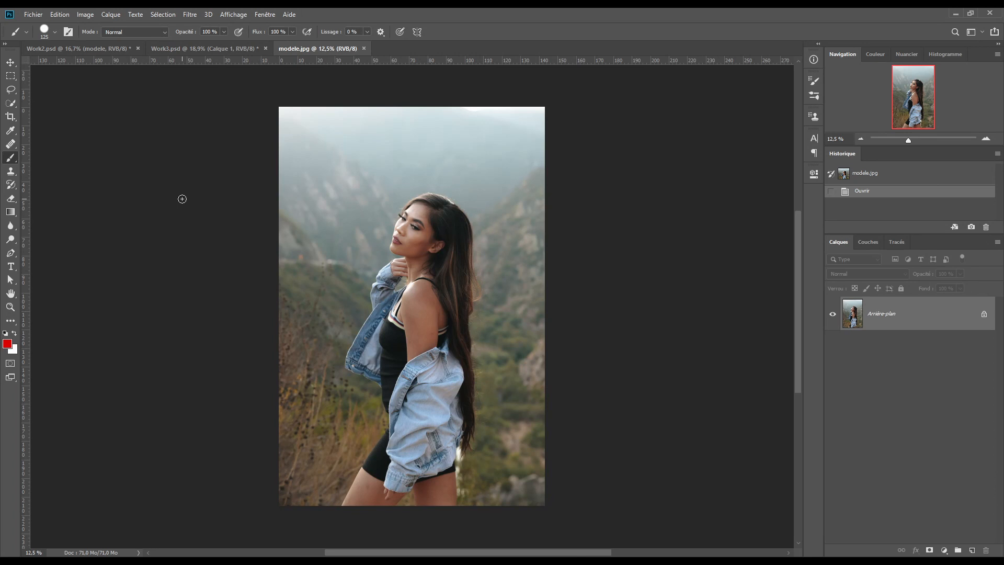
pyautogui.click(205, 48)
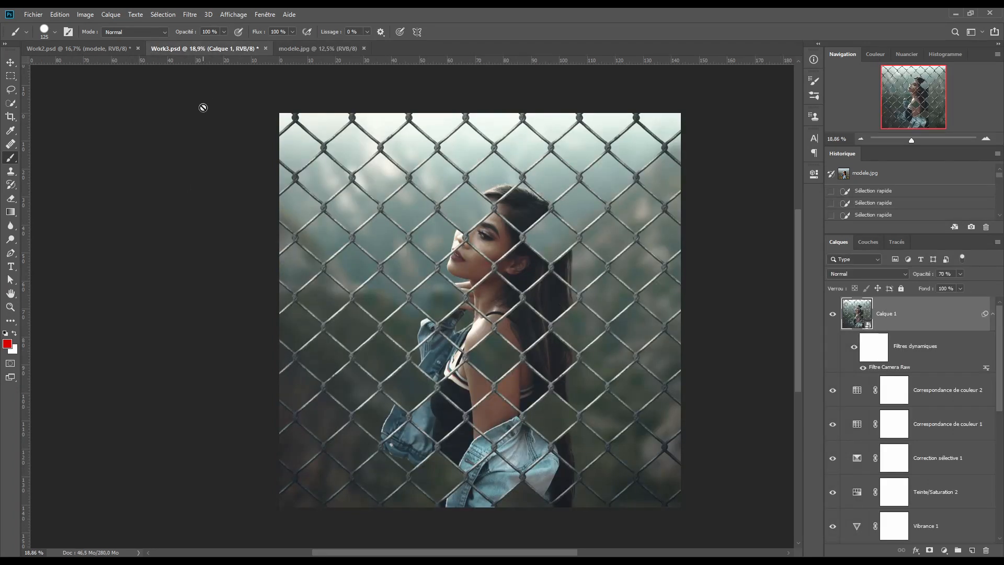